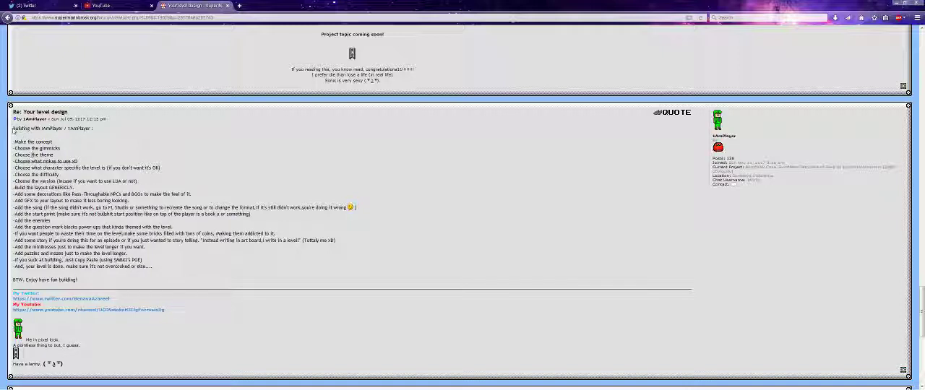
- Read the opening line and building checklist of the "Re: Your level design" forum post
left_click_drag(13, 129, 168, 131)
left_click(168, 131)
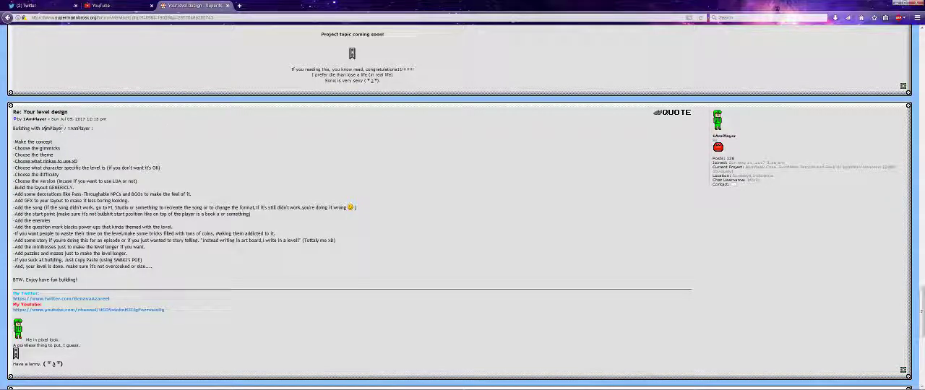
left_click_drag(42, 128, 101, 132)
left_click(102, 152)
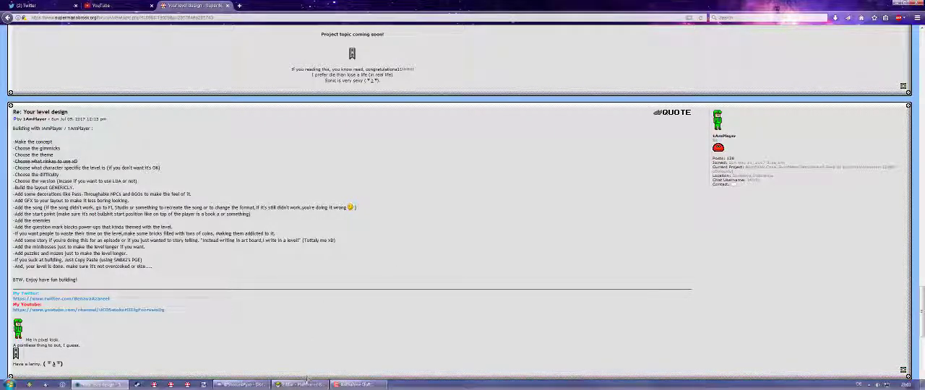
- Switch to the Platformer Game Engine editor and create a new level
left_click(299, 383)
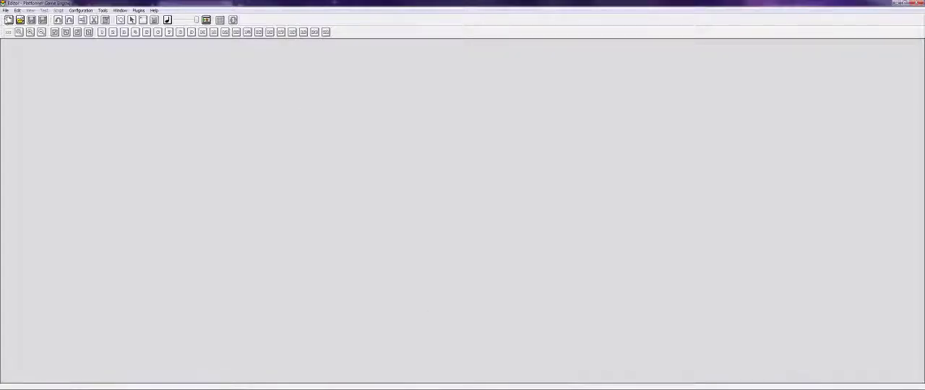
left_click(8, 20)
left_click(22, 25)
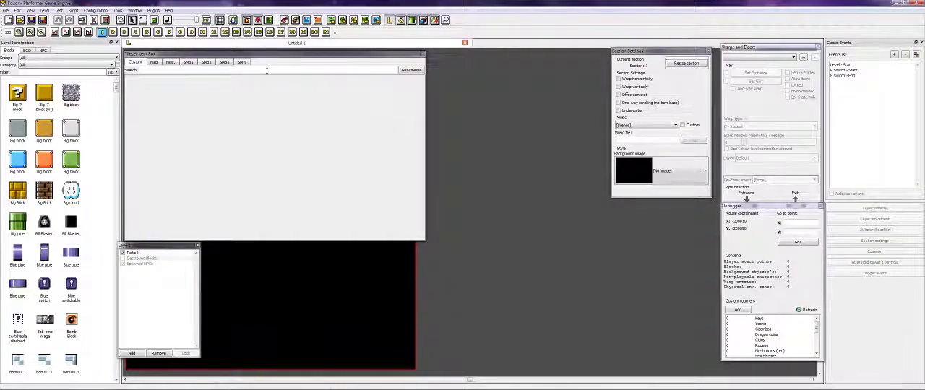
- Browse the SMB3, SMB2, SMB1 and SMW item sets and scatter copies of the second SMW Boss NPC around the section's right edge
left_click(223, 62)
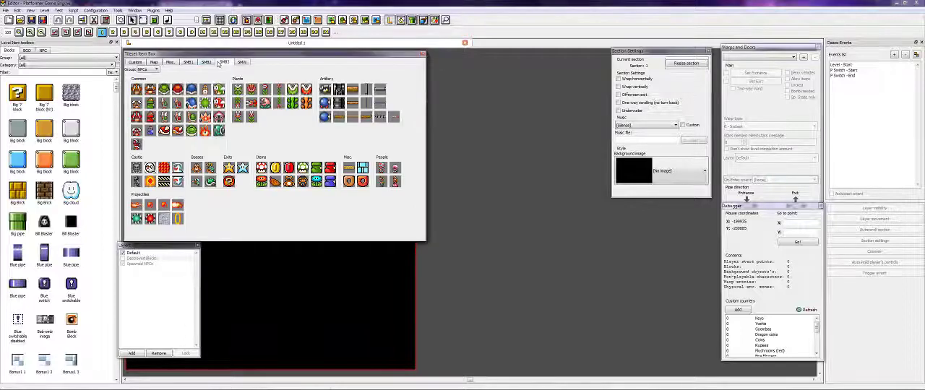
left_click(206, 63)
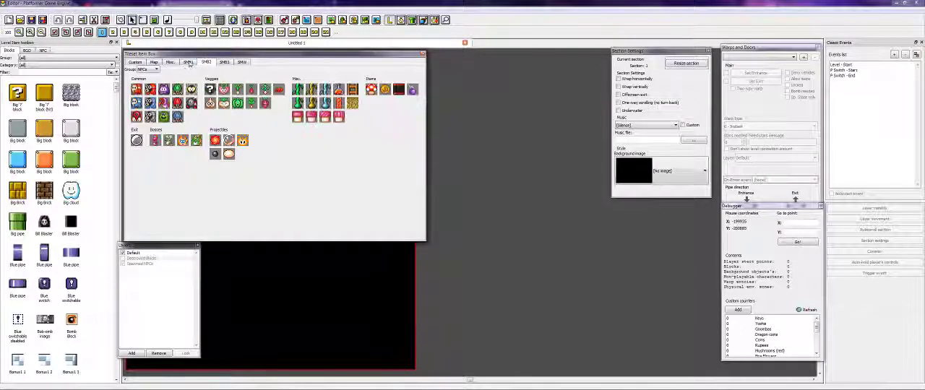
left_click(189, 63)
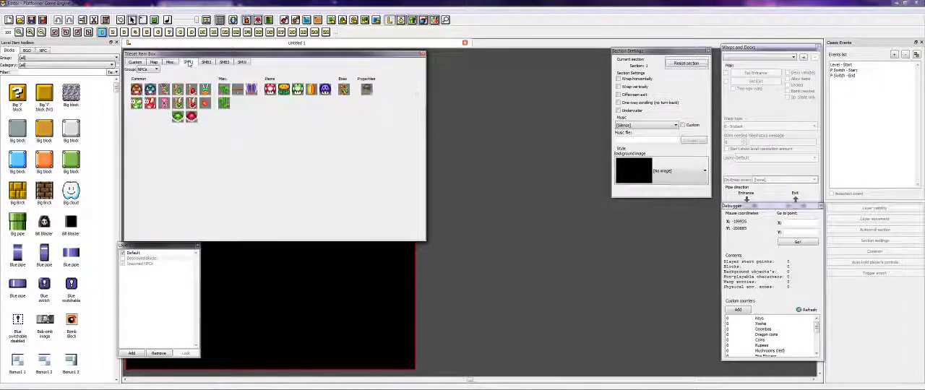
left_click(241, 62)
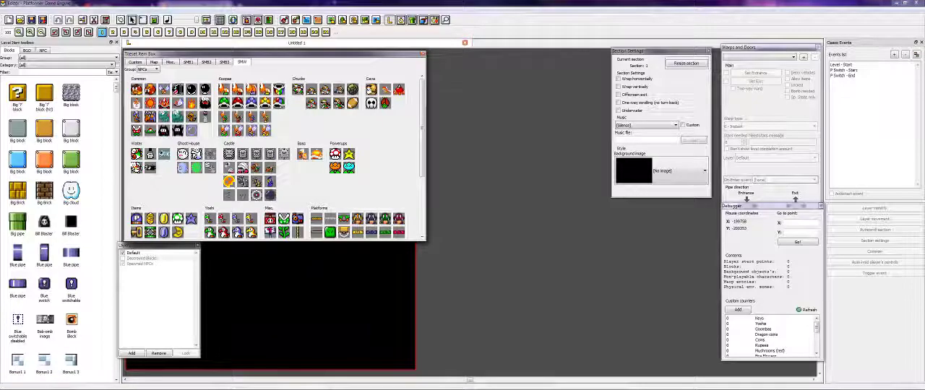
left_click(318, 158)
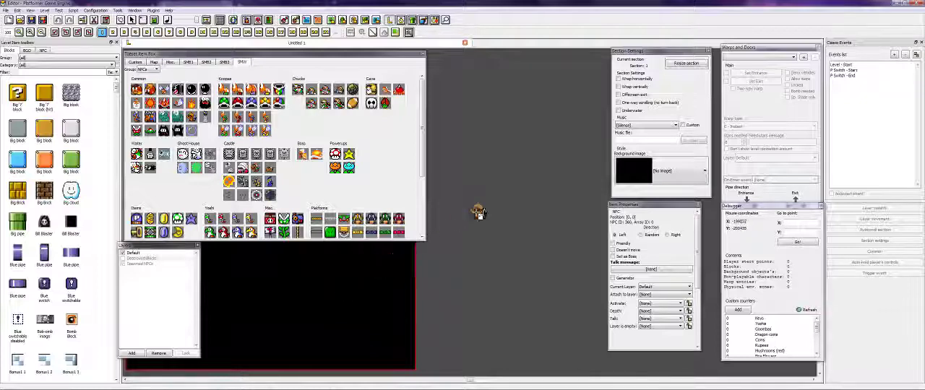
key("Left")
key("Down")
mouse_move(470, 192)
left_mouse_down()
mouse_move(533, 186)
mouse_move(528, 197)
mouse_move(568, 145)
mouse_move(477, 282)
mouse_move(604, 253)
left_mouse_up()
key("Right")
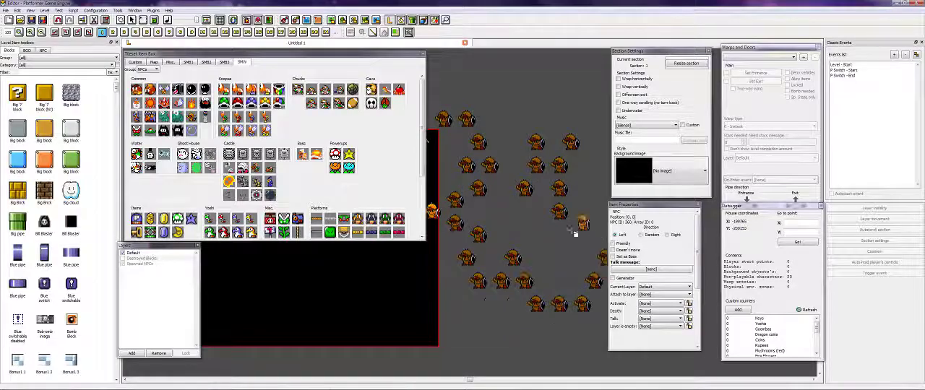
- Check the level design post in the browser and return to the level editor
left_click(102, 385)
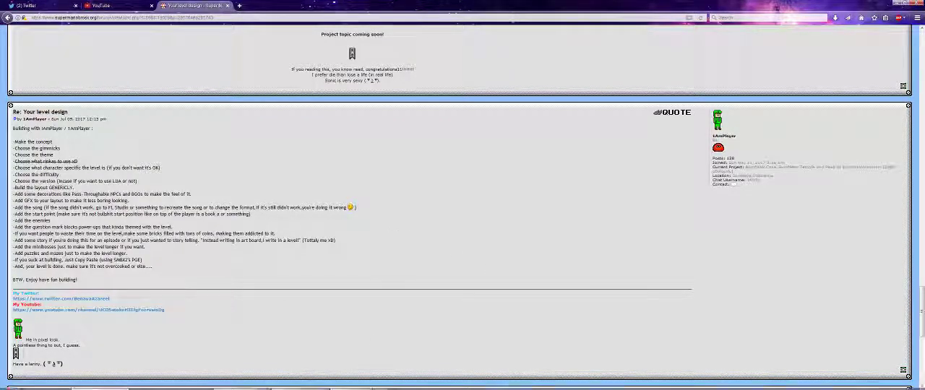
left_click(353, 384)
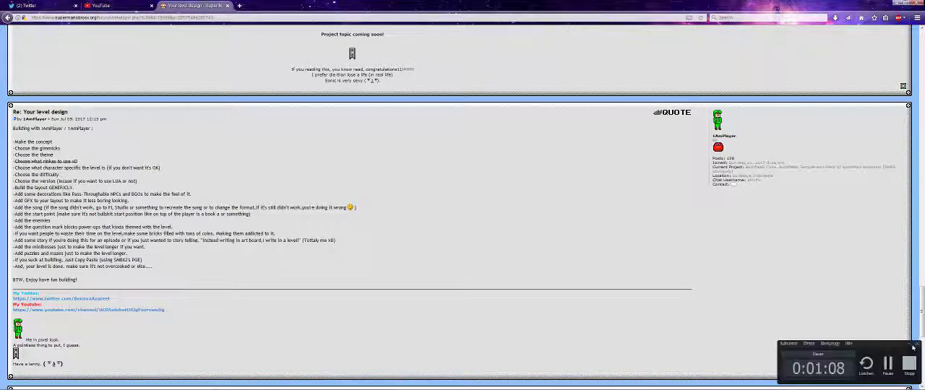
left_click(910, 344)
left_click(300, 385)
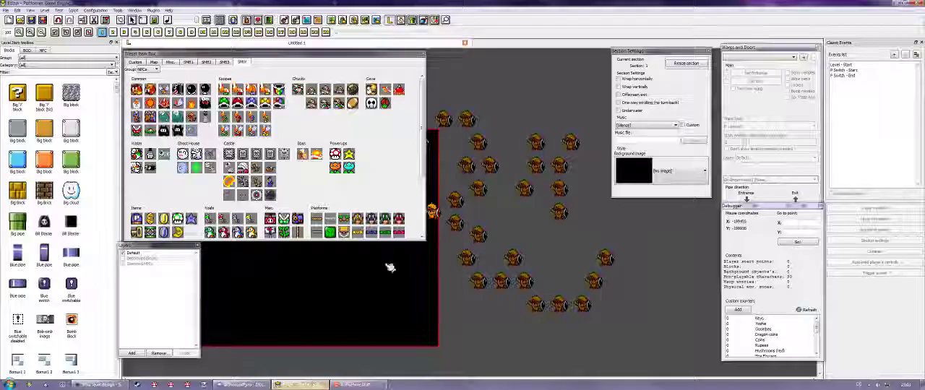
- Place a horizontal row of five SMW NPCs in the lower part of the black section
left_click_drag(654, 335, 357, 65)
left_click(151, 89)
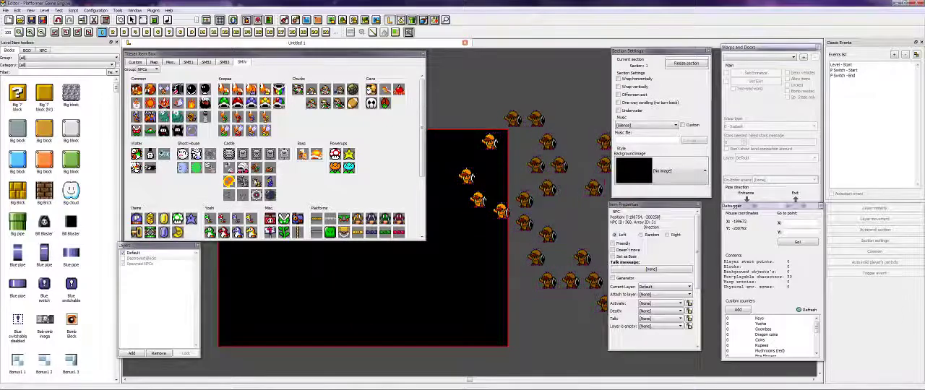
left_click_drag(374, 291, 484, 294)
right_click(502, 326)
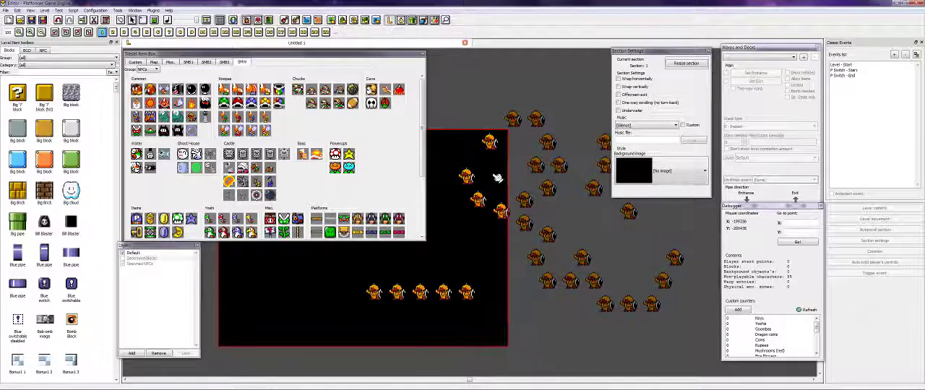
- Consult the forum post, return to the editor and set the section's music to SMW Overworld
left_click(101, 384)
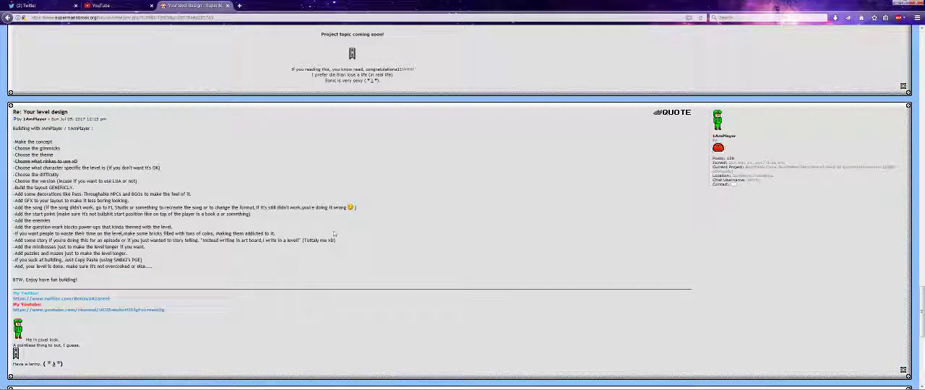
left_click(315, 385)
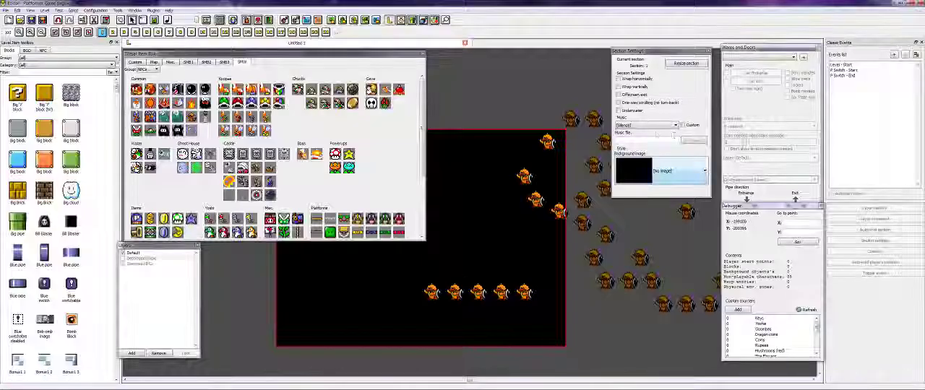
left_click(673, 127)
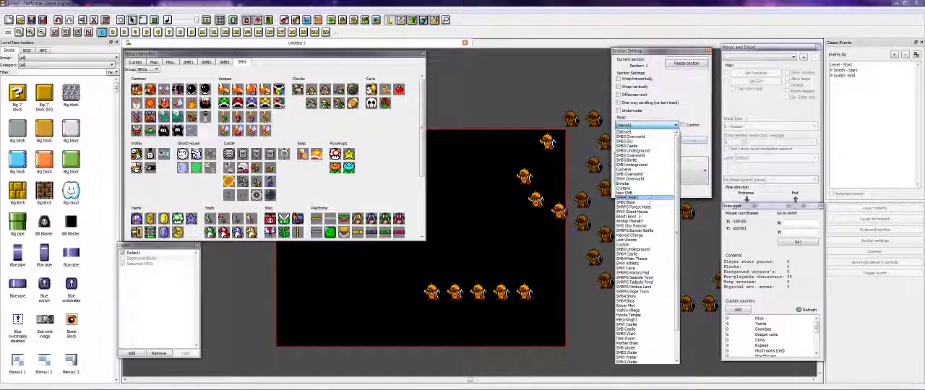
left_click(639, 174)
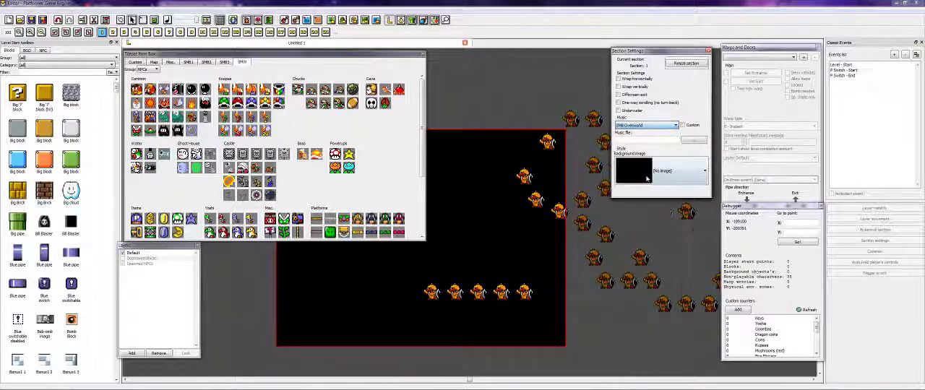
left_click(649, 126)
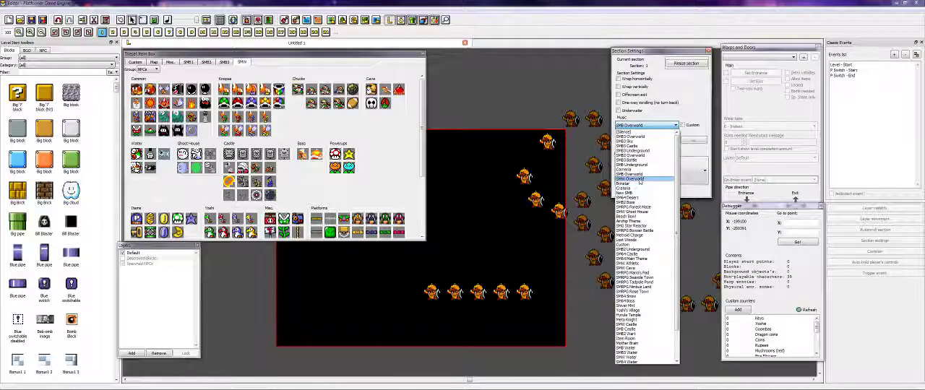
left_click(630, 178)
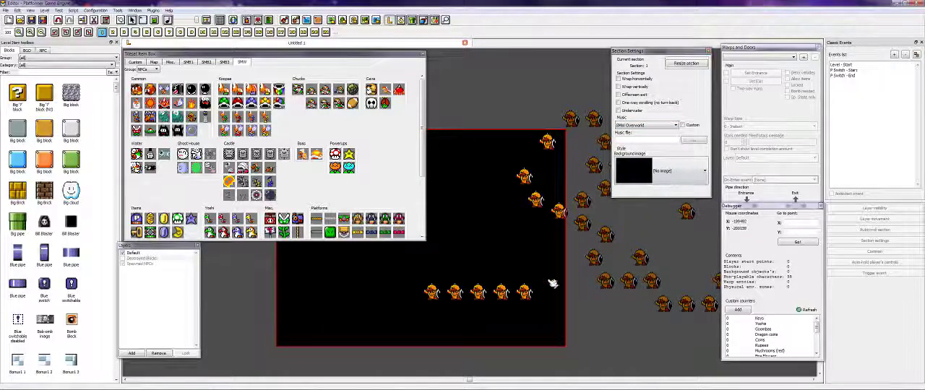
key("Right")
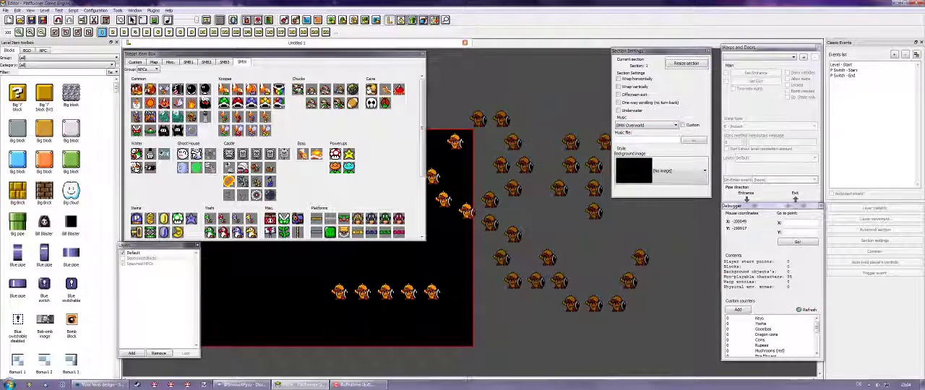
- Place one pink Character Switches block from the Misc item set's Tiles group inside the black section
left_click(99, 385)
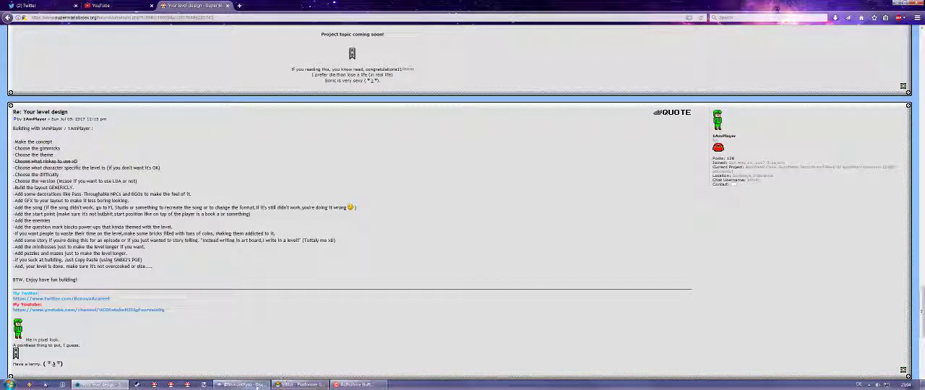
left_click(300, 385)
scroll(403, 251, "left", 5)
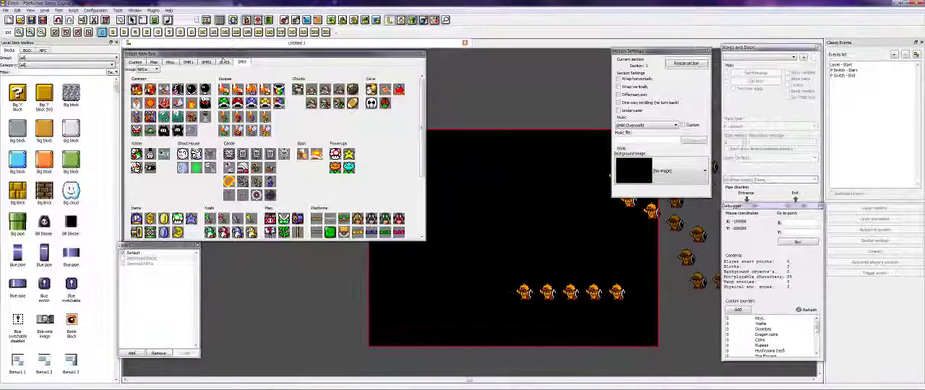
left_click(165, 62)
left_click(170, 62)
left_click(148, 69)
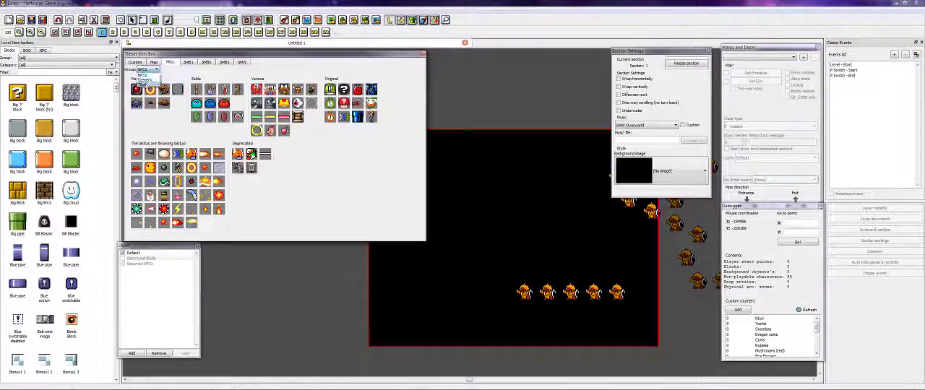
left_click(149, 76)
left_click(164, 91)
left_click(435, 215)
right_click(436, 215)
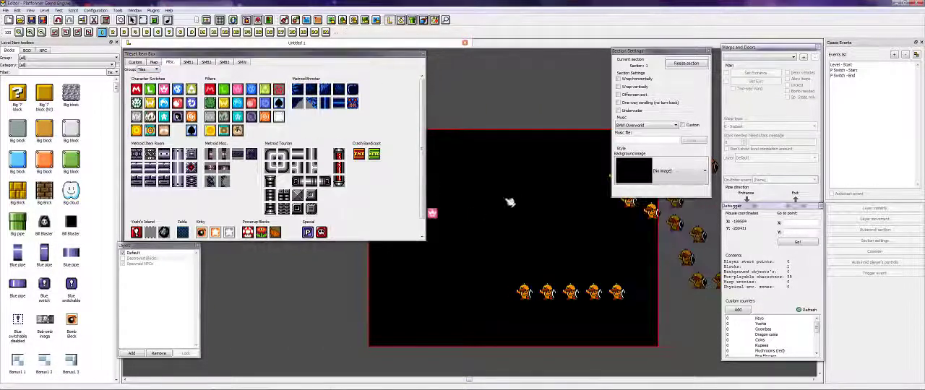
- Compare the new level with the remaining building points in the forum post, ending in the level editor
key("Left")
key("Right")
key("Right")
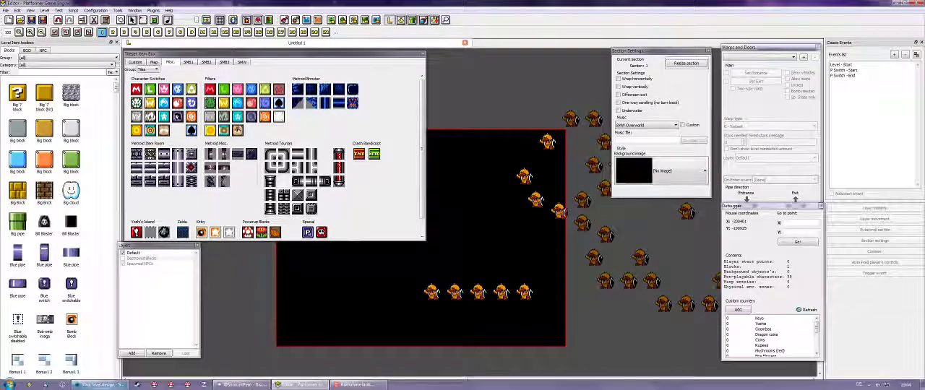
left_click(103, 385)
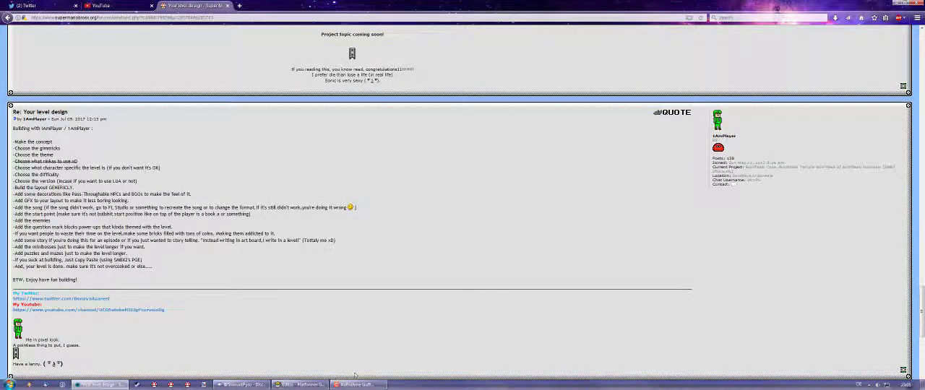
left_click(299, 386)
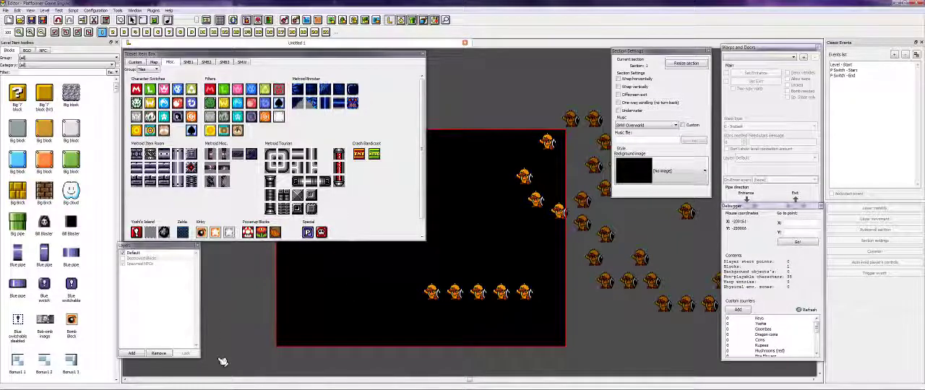
left_click(103, 385)
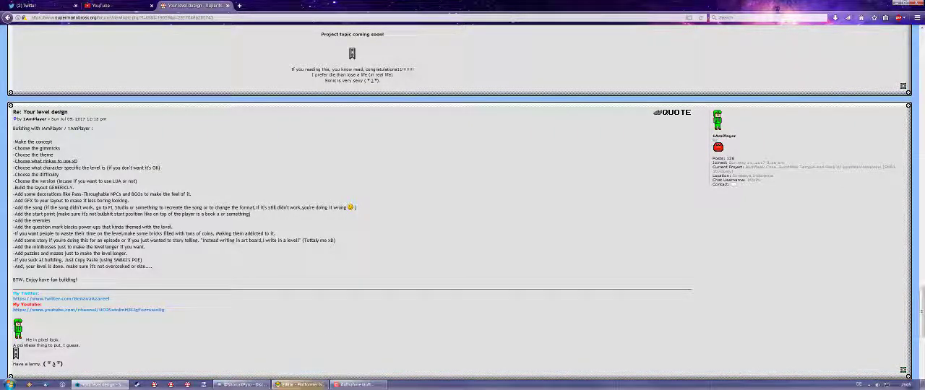
left_click(297, 385)
- Select all the NPCs placed inside and outside the section and delete them
key("Left")
key("Right")
key("Left")
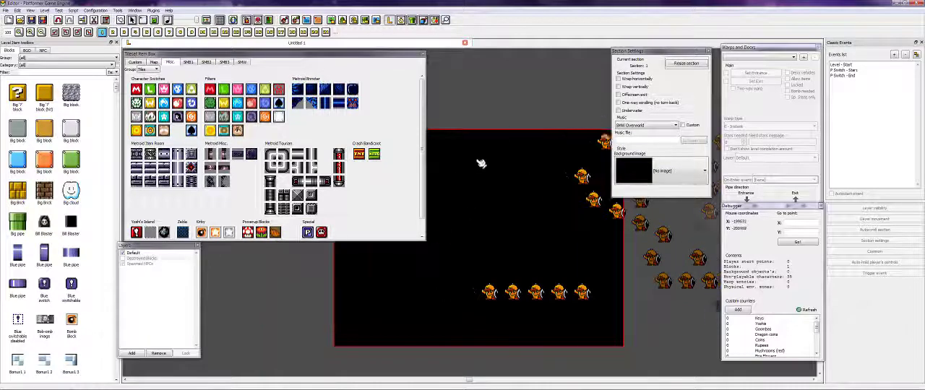
left_click_drag(487, 108, 648, 339)
key("Right")
key("Delete")
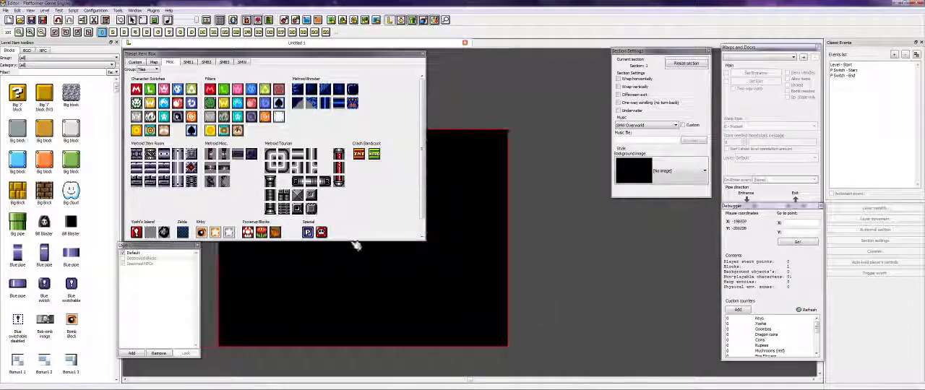
- Show the Tiles group of the SMW item set for building the level layout
key("Left")
key("Left")
key("Left")
key("Left")
left_click(242, 62)
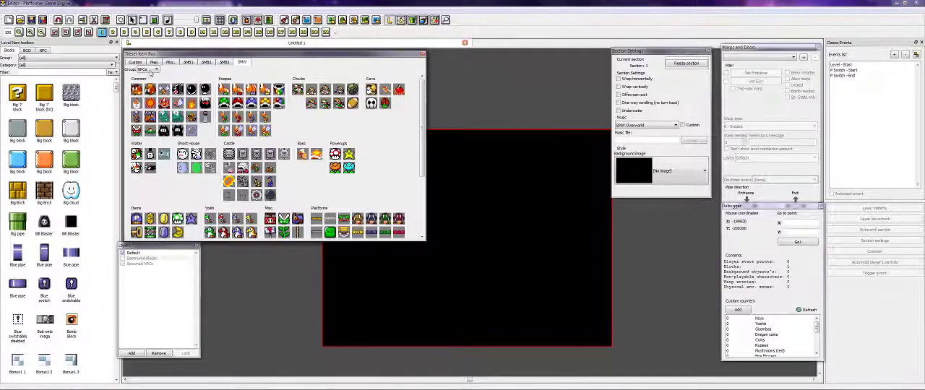
left_click(150, 69)
left_click(142, 81)
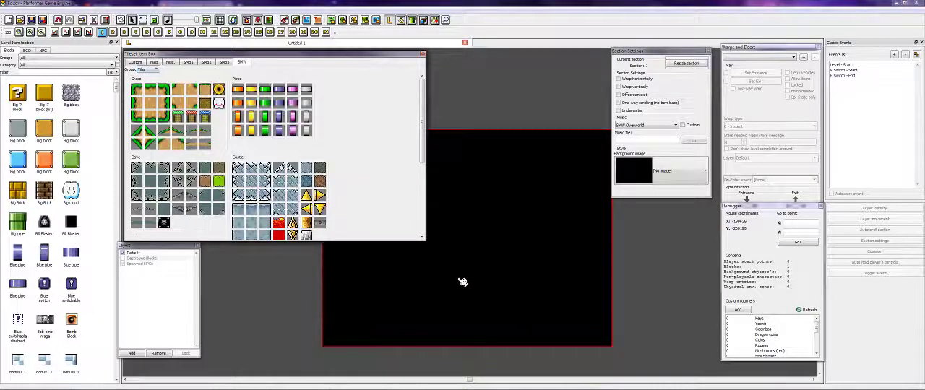
left_click(462, 283)
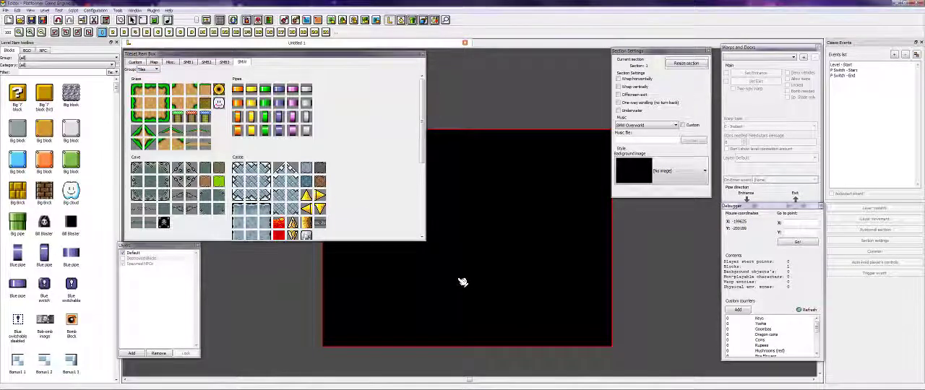
- Set the section's background image to SMW Hills 3
key("Left")
key("Right")
key("Right")
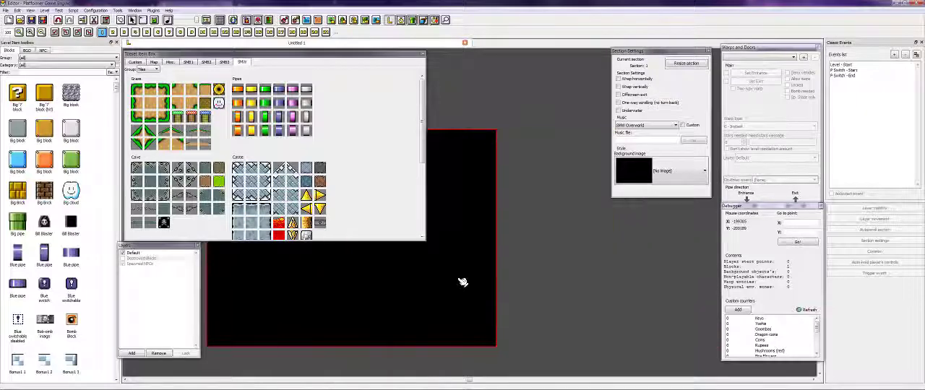
key("Left")
key("Left")
key("Right")
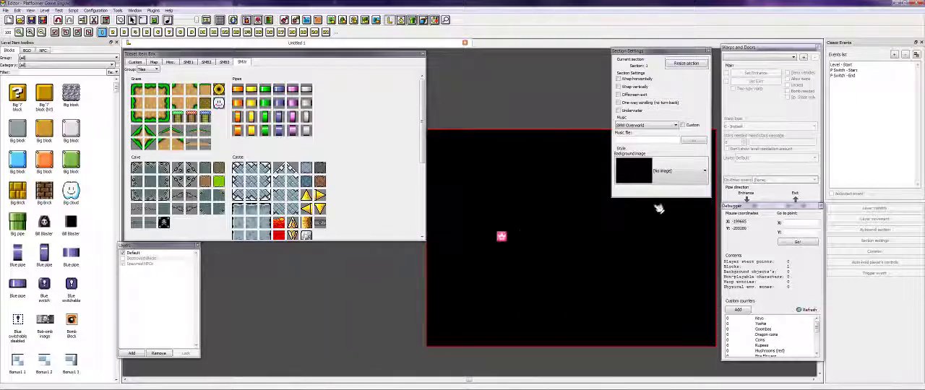
left_click(661, 172)
scroll(661, 226, "down", 5)
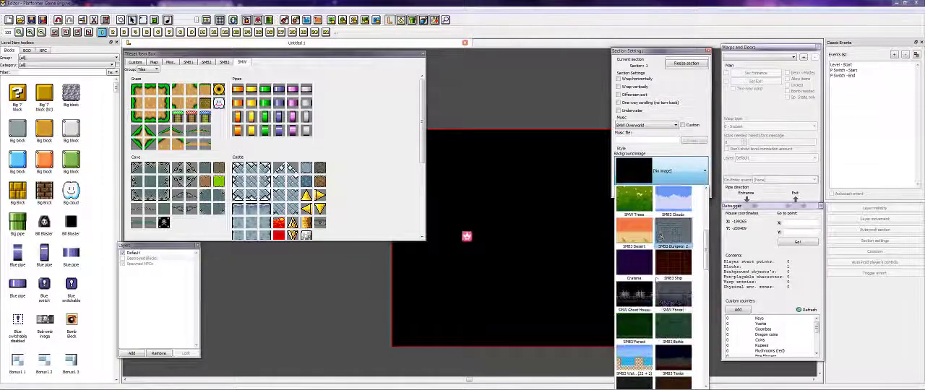
scroll(660, 312, "up", 2)
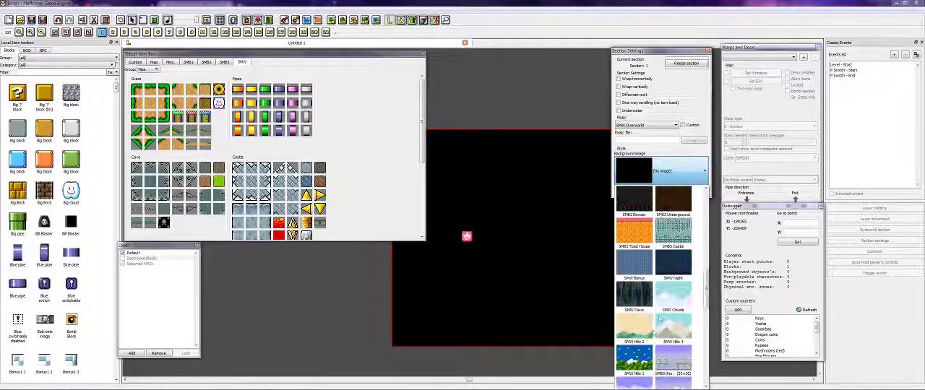
left_click(640, 357)
- Lay sloping grass ground from the level's start into a dip holding purple, pink and grey vertical pipes
left_click(550, 260)
key("Right")
key("Left")
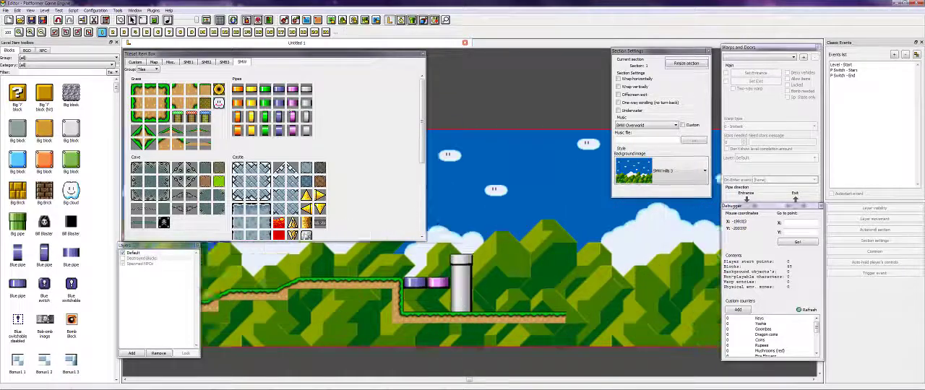
left_click(420, 291)
- Place cloud blocks in the sky past the green horizontal pipe, and lay an orange horizontal pipe on the ground beyond
left_click(501, 237)
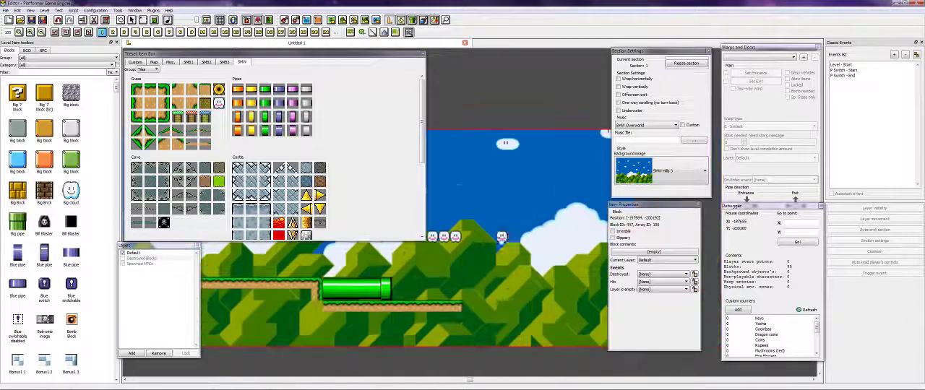
left_click(535, 272)
left_click(525, 297)
left_click(410, 306)
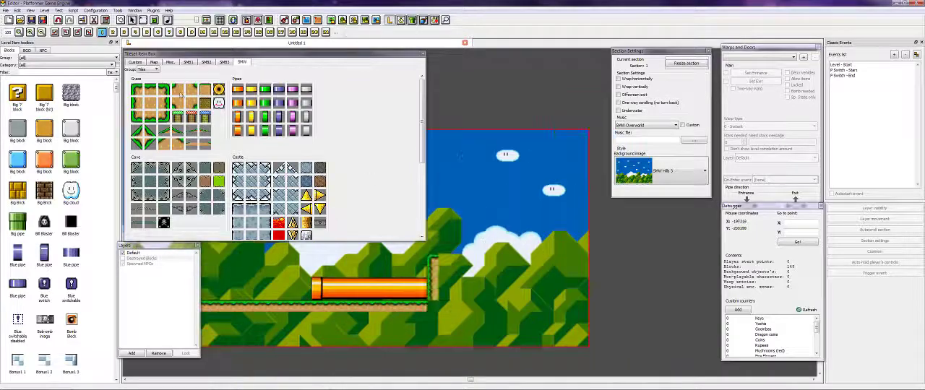
- Extend the grass terrain past the orange pipe with a raised downward slope and stack brown blocks as stairs below its ledge
left_click_drag(390, 263, 440, 264)
mouse_move(404, 283)
left_mouse_down()
mouse_move(466, 283)
mouse_move(436, 354)
left_mouse_up()
scroll(325, 181, "down", 5)
left_click(460, 292)
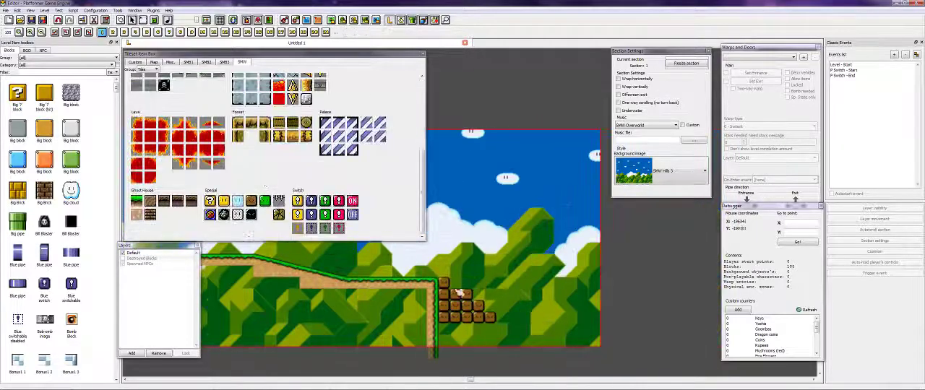
scroll(326, 181, "up", 5)
- Lay low grass ground beyond the brown block stairs and raise a tall grass ledge at its end
left_click_drag(437, 330, 524, 330)
left_click_drag(383, 330, 458, 331)
left_click_drag(431, 203, 505, 203)
left_click(507, 207)
scroll(325, 180, "down", 5)
scroll(325, 180, "up", 5)
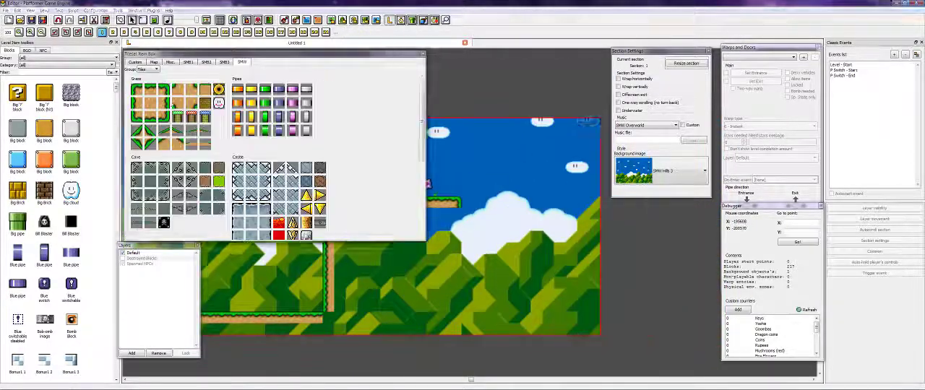
- Build the next grass-topped platform and place vertical columns of brown blocks in the gap after it
mouse_move(424, 253)
left_mouse_down()
mouse_move(425, 298)
mouse_move(547, 295)
left_mouse_up()
scroll(325, 180, "down", 5)
left_click_drag(479, 225, 479, 271)
left_click_drag(502, 226, 502, 283)
left_click_drag(525, 248, 525, 282)
- Extend the section and build the remaining walled grass platforms with gaps between them beyond the brown block columns
scroll(325, 181, "up", 5)
mouse_move(372, 285)
left_mouse_down()
mouse_move(496, 287)
mouse_move(485, 347)
left_mouse_up()
left_click_drag(478, 279, 479, 345)
left_click_drag(285, 272, 394, 272)
left_click_drag(419, 260, 516, 260)
left_click_drag(397, 306, 480, 307)
left_click_drag(439, 220, 439, 306)
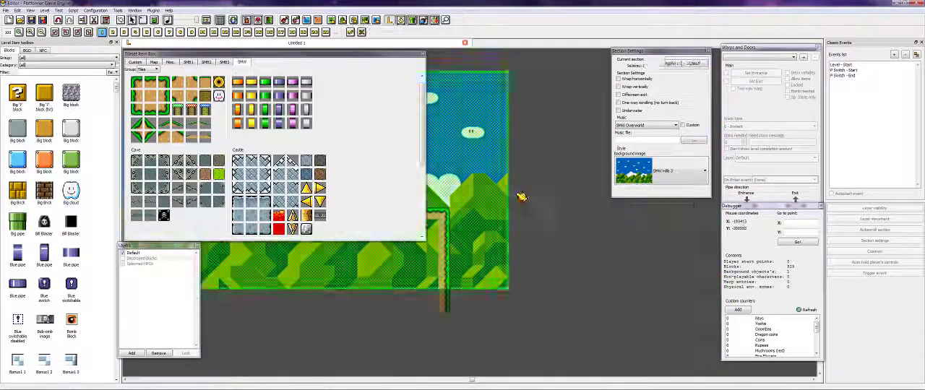
left_click_drag(306, 252, 305, 344)
left_click_drag(456, 192, 578, 192)
left_click_drag(457, 203, 456, 306)
left_click_drag(340, 260, 462, 260)
left_click_drag(477, 282, 708, 282)
- Review the whole level layout from the starting ground to the last grass platform
key("Left")
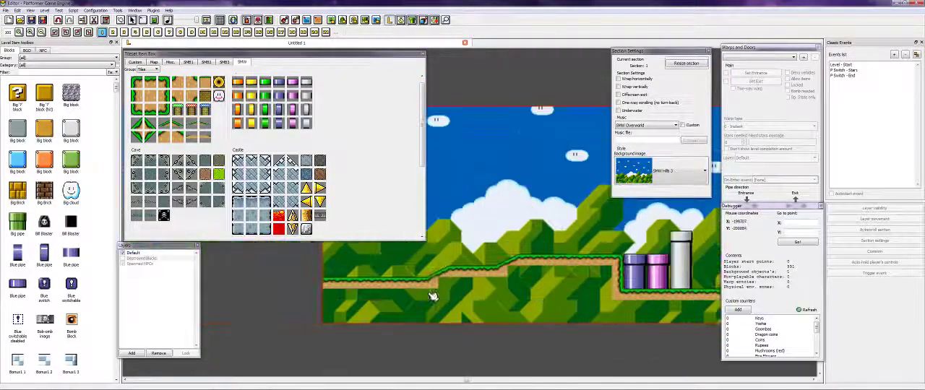
key("Right")
key("Left")
key("Left")
key("Up")
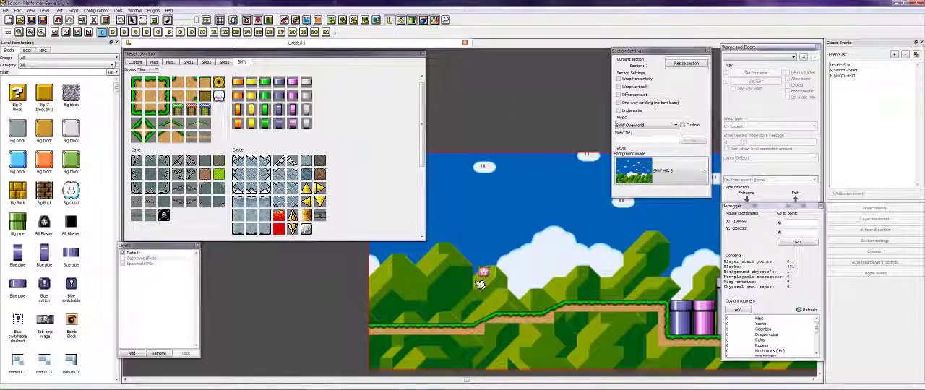
key("Down")
key("Right")
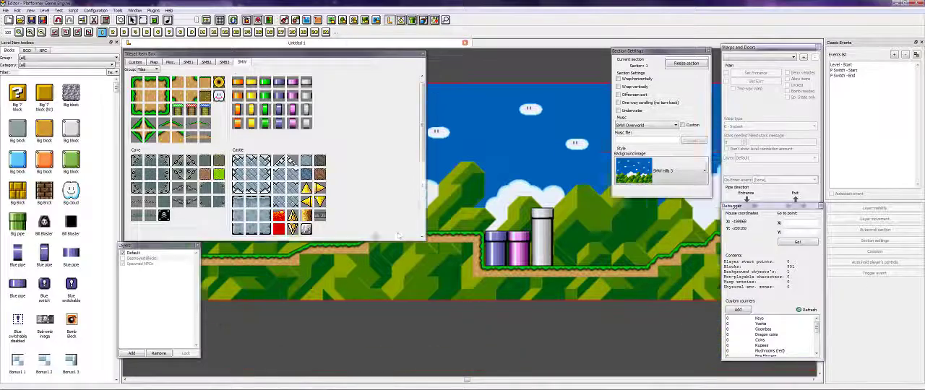
key("Right")
key("Up")
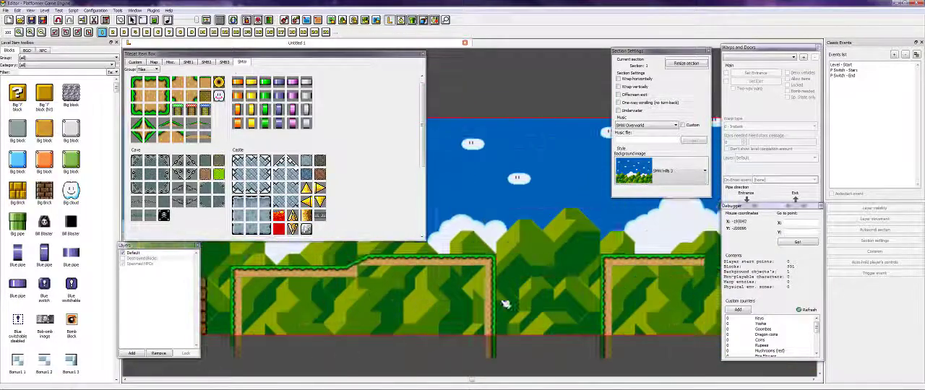
key("Right")
key("Left")
key("Right")
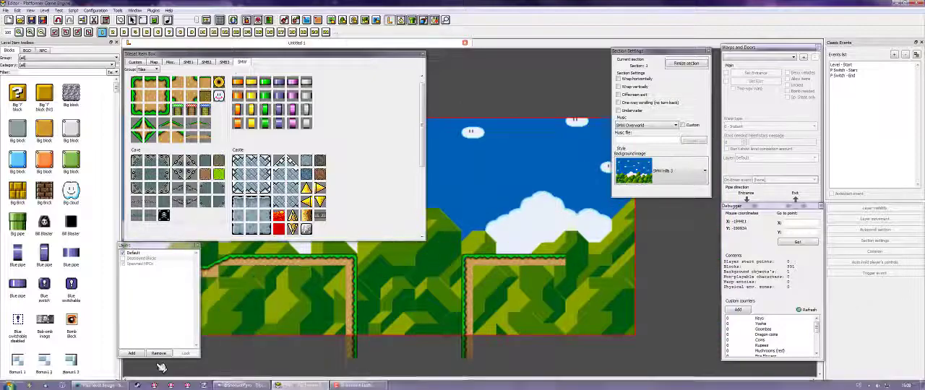
- Read the forum post's points about adding decorations and GFX to the layout, ending in the level editor
left_click(98, 385)
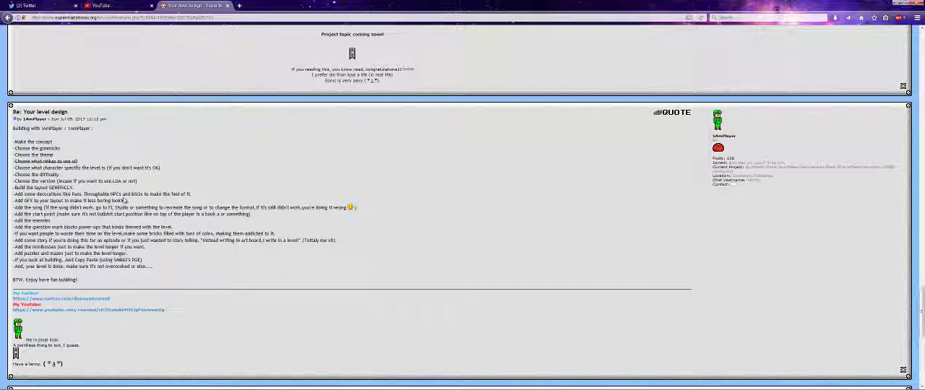
left_click_drag(102, 190, 178, 191)
left_click(211, 196)
left_click(228, 191)
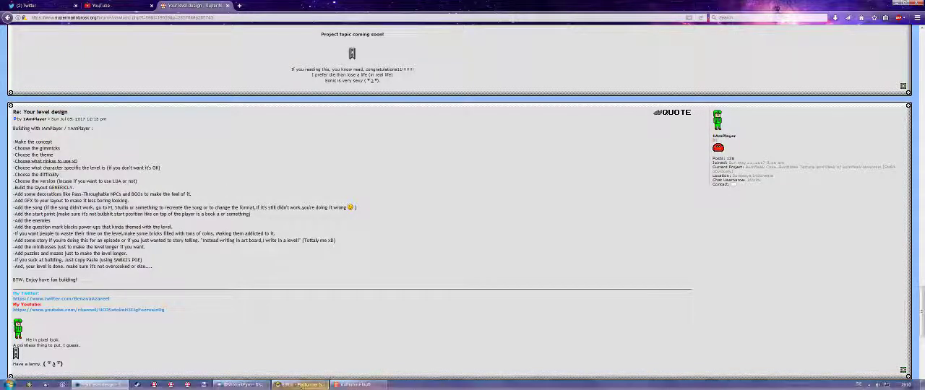
left_click(310, 385)
- Decorate the grass ground with green bushes from the SMW item set's Scenery group
key("Left")
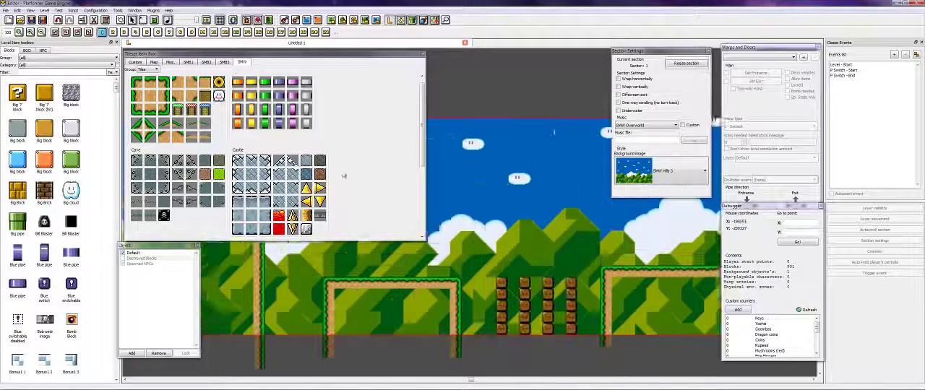
key("Left")
scroll(222, 124, "down", 5)
scroll(222, 124, "up", 5)
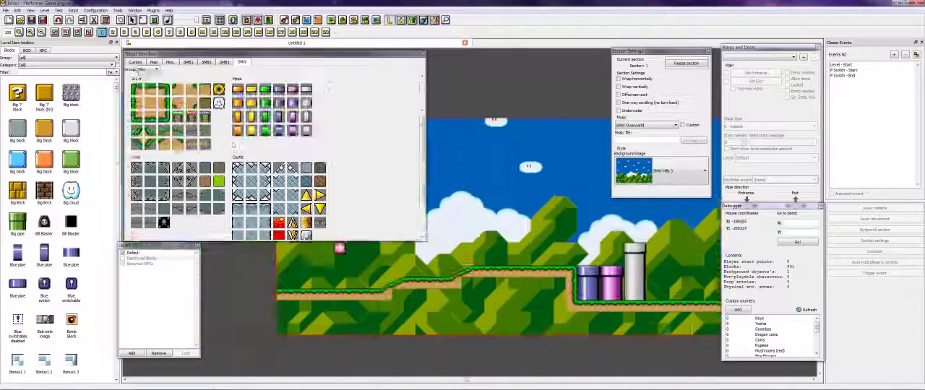
key("Right")
left_click(148, 69)
left_click(147, 80)
left_click(164, 90)
left_click(150, 116)
key("Right")
left_click(248, 295)
key("Right")
left_click(299, 282)
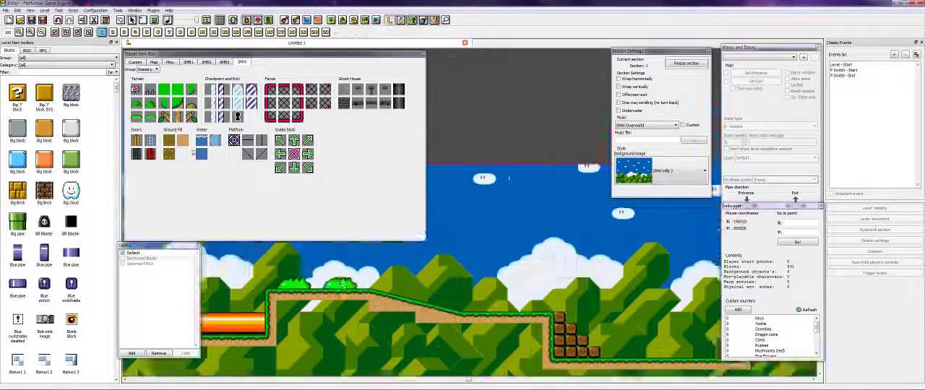
key("Right")
left_click(289, 272)
- Place a vertical waterfall column from the SMB3 item set's Scenery group in the gap beside the tall ledge
left_click(148, 70)
left_click(143, 85)
left_click(138, 143)
left_click_drag(500, 54, 499, 142)
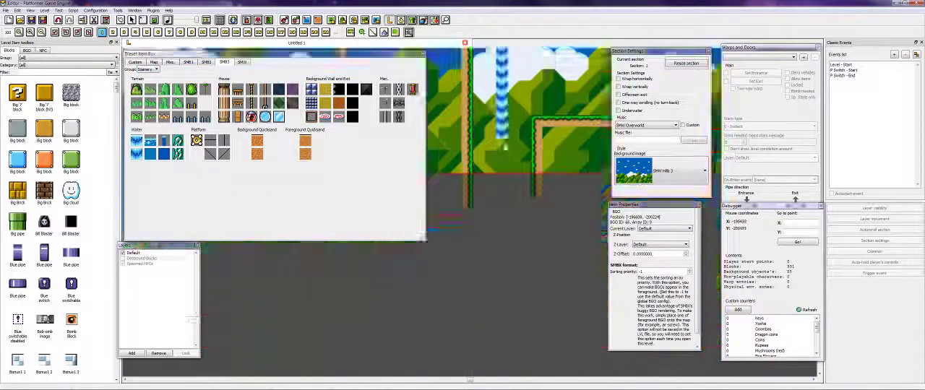
- Place the pink arrow sign on the tall ledge and a large green bush using the SMW item set's Scenery group
left_click(149, 70)
left_click(146, 81)
left_click(136, 90)
left_click(620, 222)
left_click(164, 89)
left_click(466, 329)
- Build a tall tree on the platform beyond the waterfall from trunk pieces, side branches and a green leafy top
key("Right")
left_click(177, 117)
left_click_drag(479, 317, 479, 173)
left_click(191, 103)
left_click(483, 175)
key("Right")
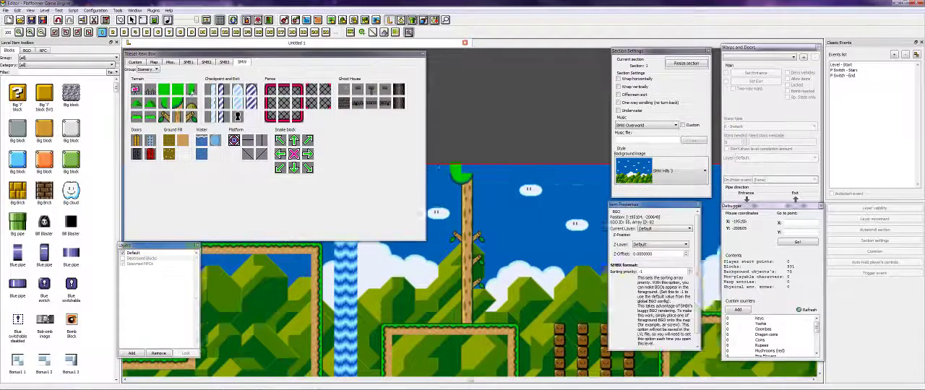
- Add green bushes to the following platform and a row of brown scenery pieces across the last gap
key("Right")
left_click(397, 291)
key("Right")
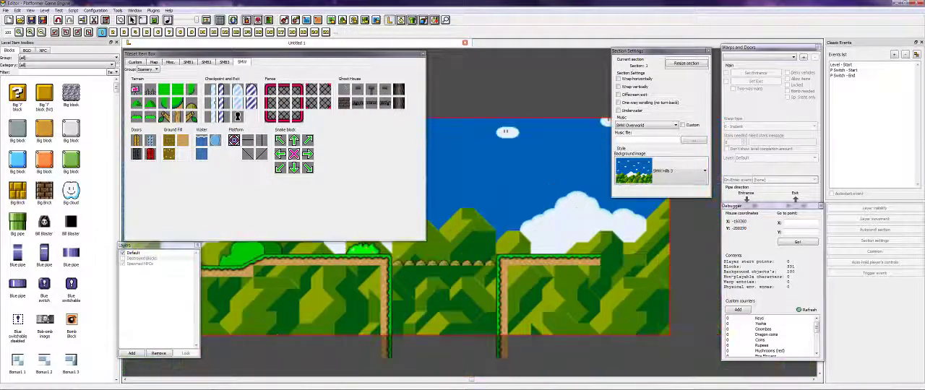
- Bridge the last gap with round log blocks and lay a horizontal log on the final platform using the SMW Forest tiles
left_click(148, 70)
left_click(142, 85)
scroll(250, 109, "down", 5)
left_click(293, 129)
left_click_drag(448, 248, 496, 248)
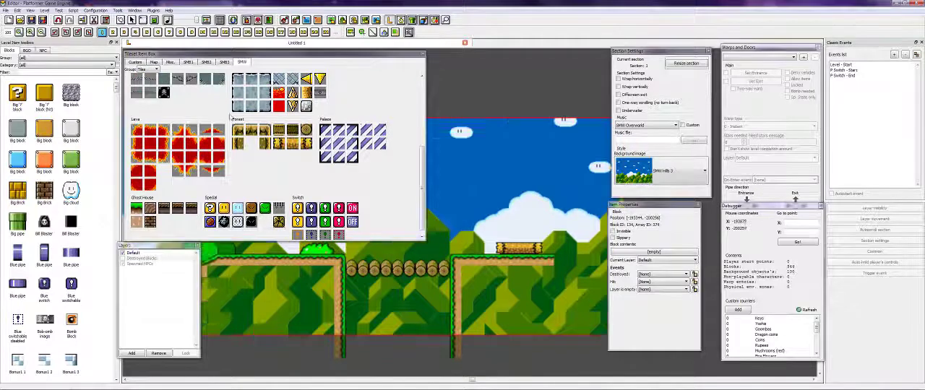
- Lay a horizontal forest log on the low ground between the large green bush and the tall ledge
key("Left")
key("Left")
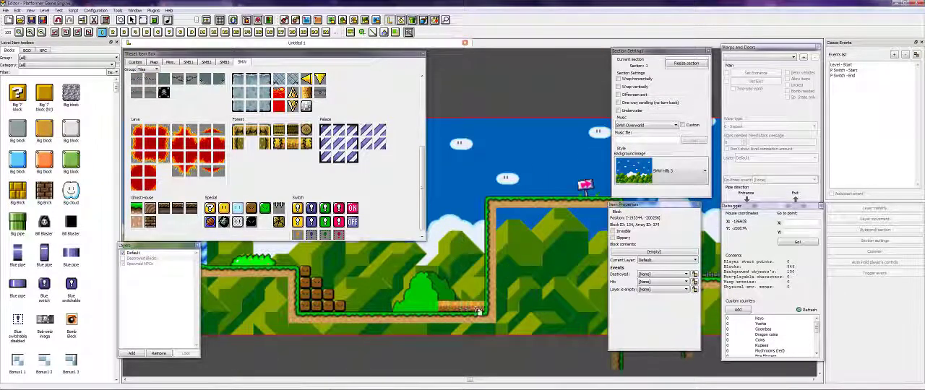
right_click(486, 310)
left_click(502, 317)
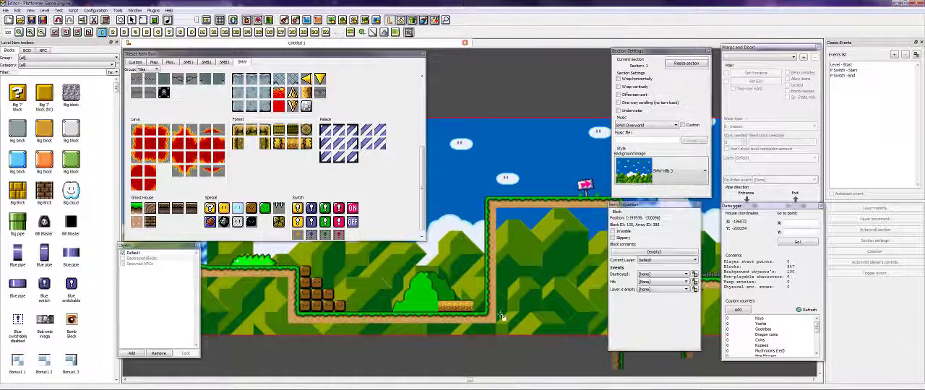
left_click_drag(492, 311, 485, 314)
key("Left")
left_click(281, 145)
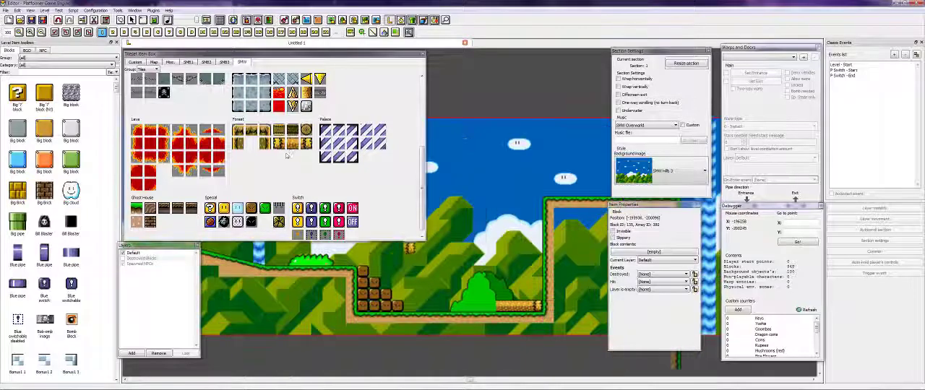
left_click(502, 308)
right_click(501, 306)
- Lay a horizontal forest log on the ground between the grey vertical pipe and the green bush
key("Left")
key("Left")
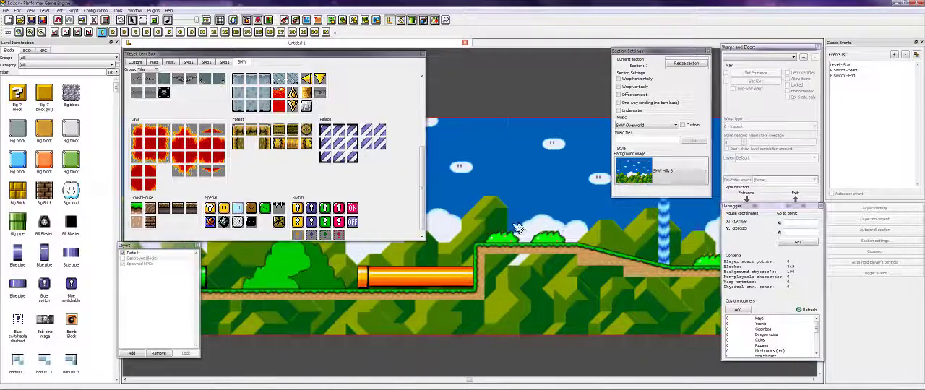
key("Left")
key("Left")
key("Left")
key("Left")
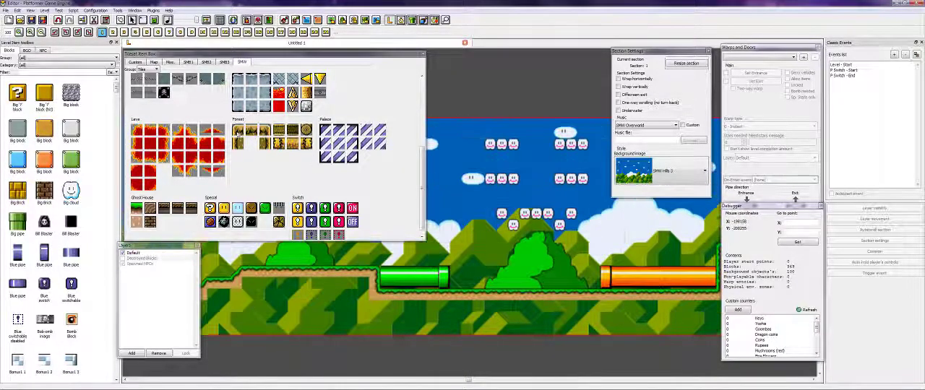
key("Left")
key("Left")
left_click(277, 143)
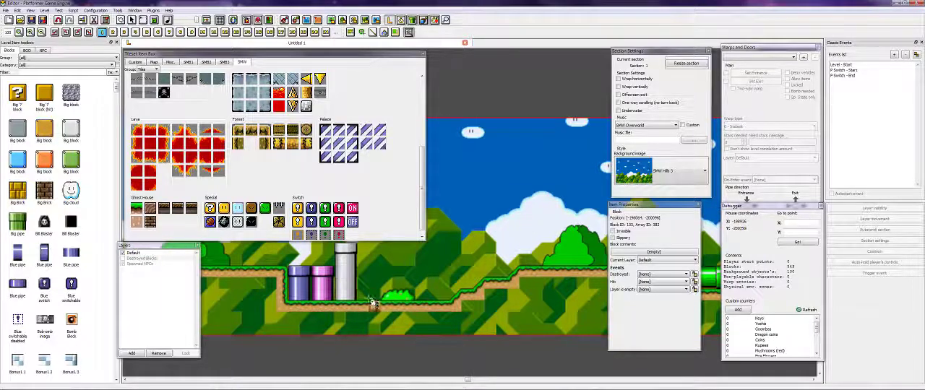
right_click(439, 285)
left_click(308, 146)
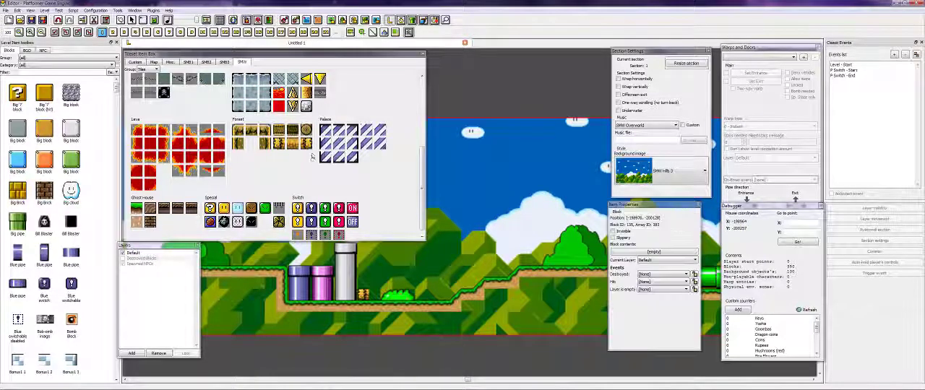
left_click(378, 297)
right_click(383, 297)
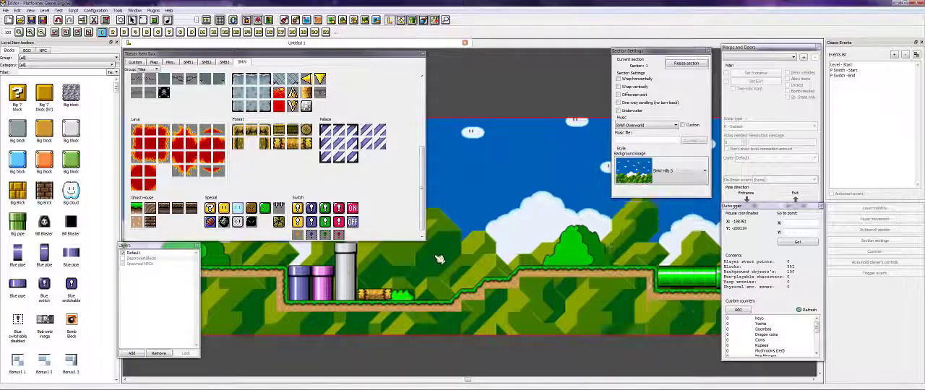
- Show the NPCs group of the SMW item set
key("Left")
key("Right")
key("Right")
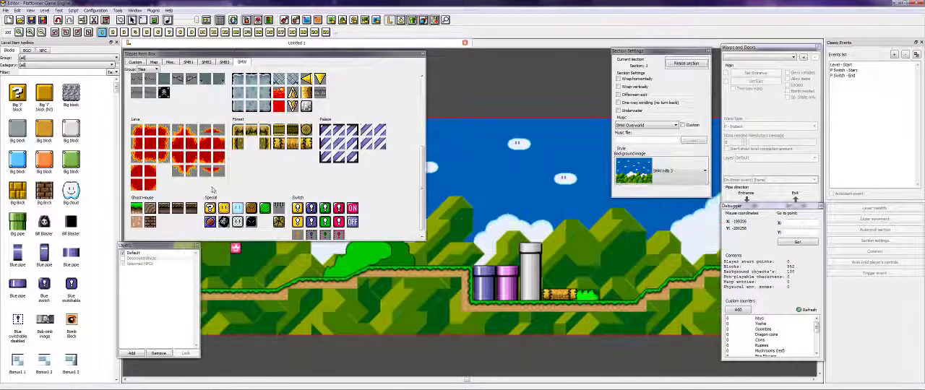
key("Left")
scroll(246, 157, "up", 6)
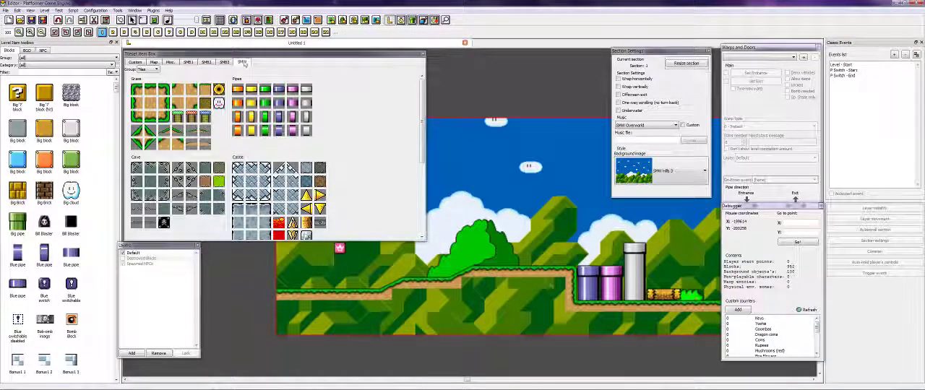
left_click(148, 70)
left_click(147, 81)
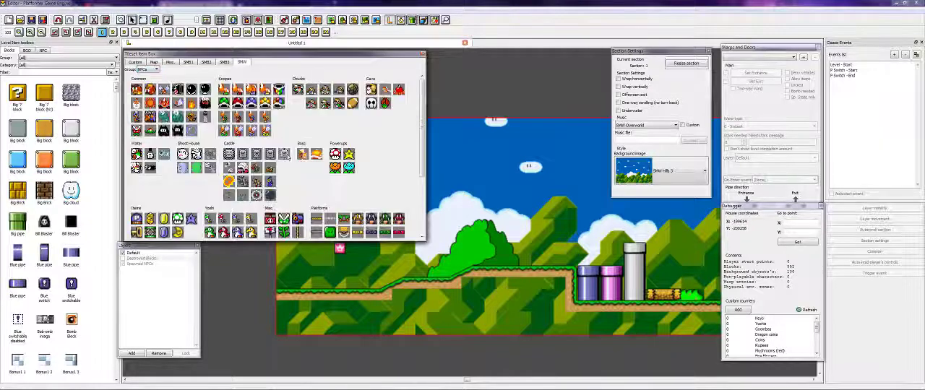
- Fill a grass-topped dirt hill behind the large green bush near the level's start, plus a small block inside it, using SMW grass tiles
scroll(285, 164, "down", 5)
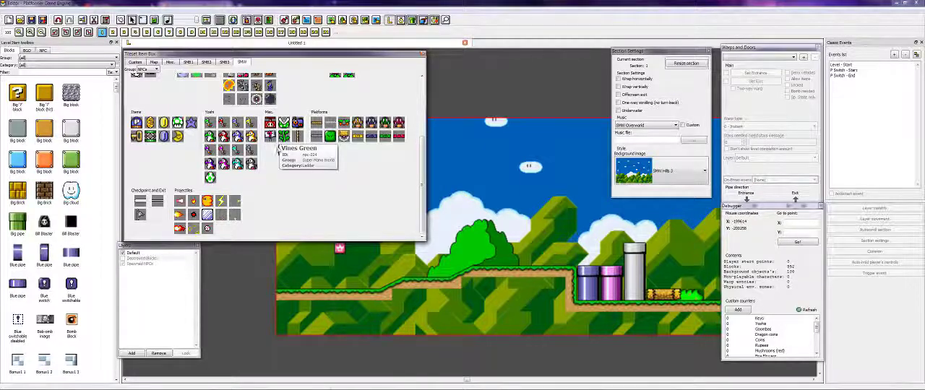
scroll(278, 146, "up", 5)
left_click(148, 70)
left_click(144, 80)
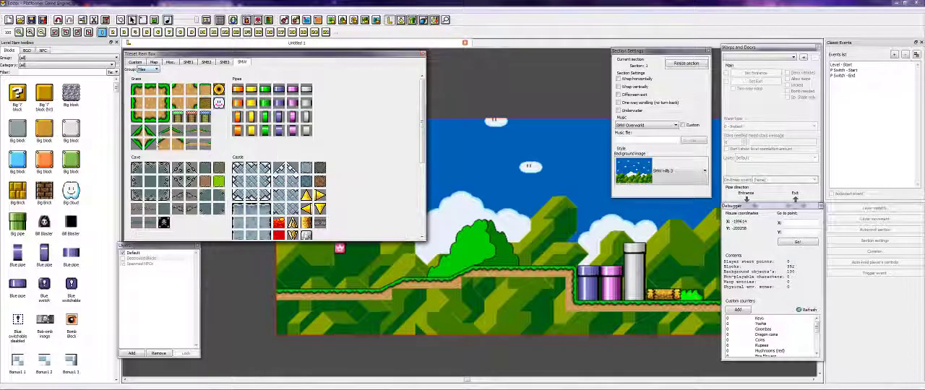
left_click(202, 100)
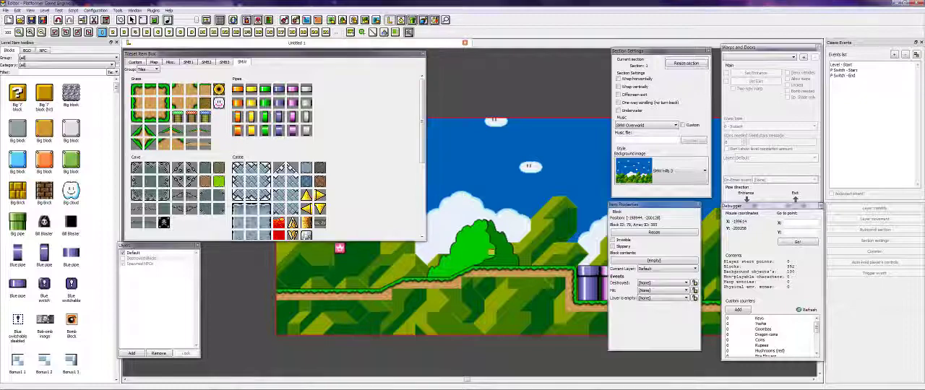
left_click_drag(552, 265, 473, 205)
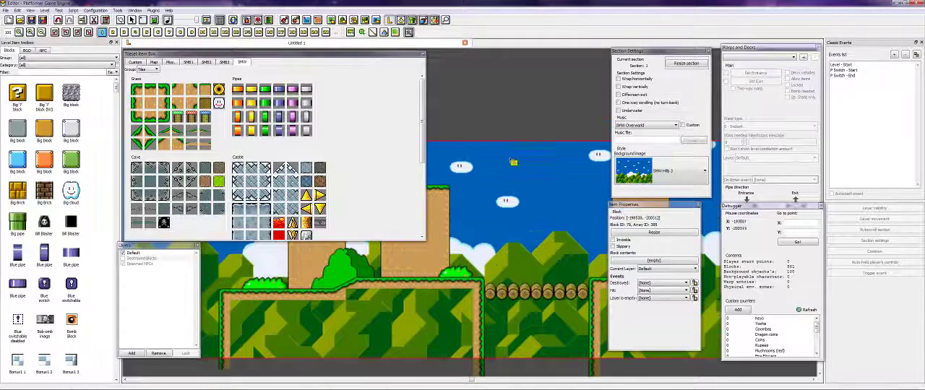
left_click_drag(510, 156, 567, 334)
right_click(569, 230)
left_click_drag(547, 220, 546, 241)
- Review the level's later stretches and reread the forum post's level design checklist before returning to the level editor
key("Left")
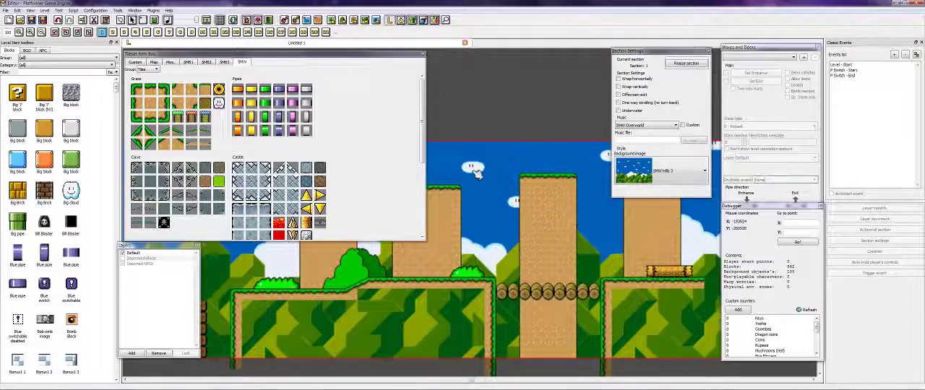
key("Left")
key("Left")
key("Left")
key("Left")
key("Left")
key("Left")
key("Left")
key("Left")
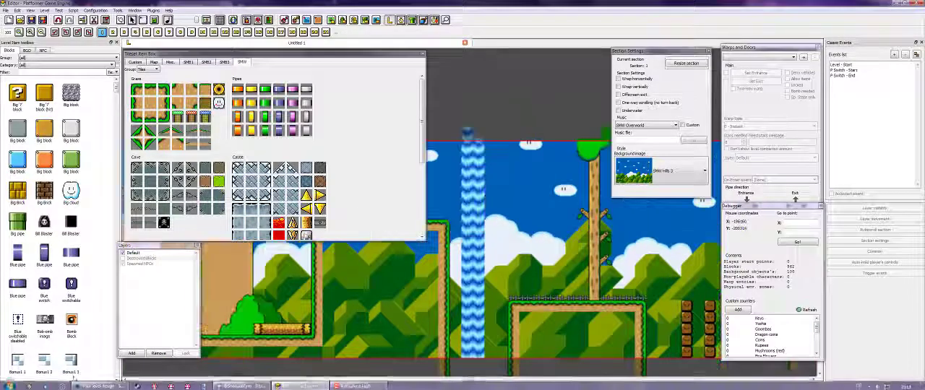
left_click(98, 386)
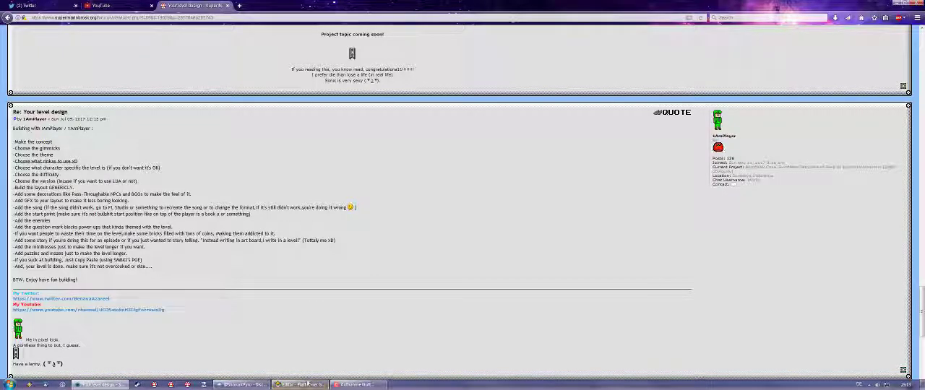
left_click(307, 384)
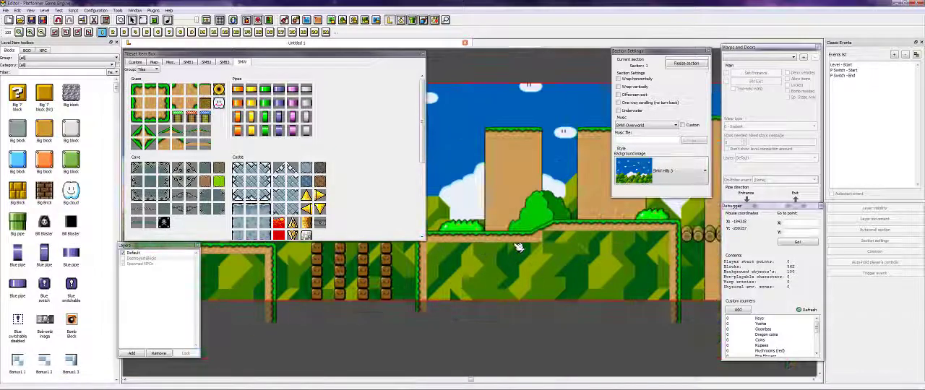
- Look over the decorated grass level, including its opening area with the new dirt hill and the pipes
key("Right")
key("Left")
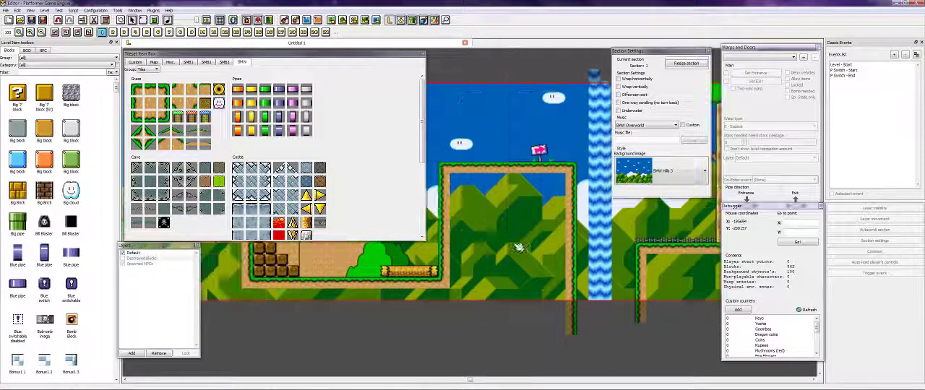
key("Left")
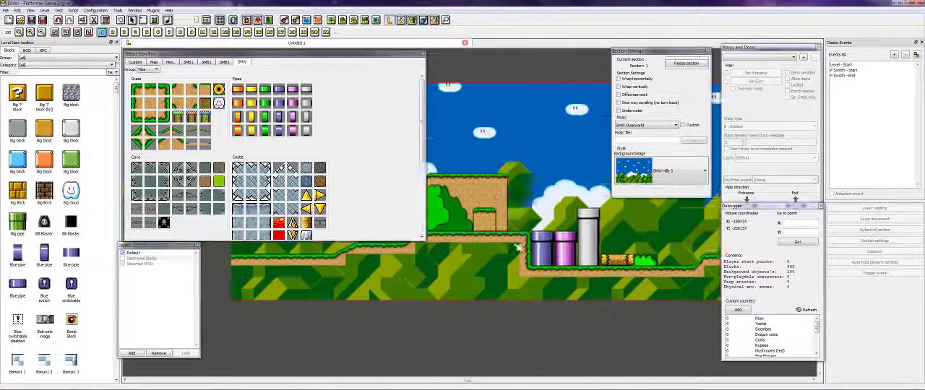
key("Right")
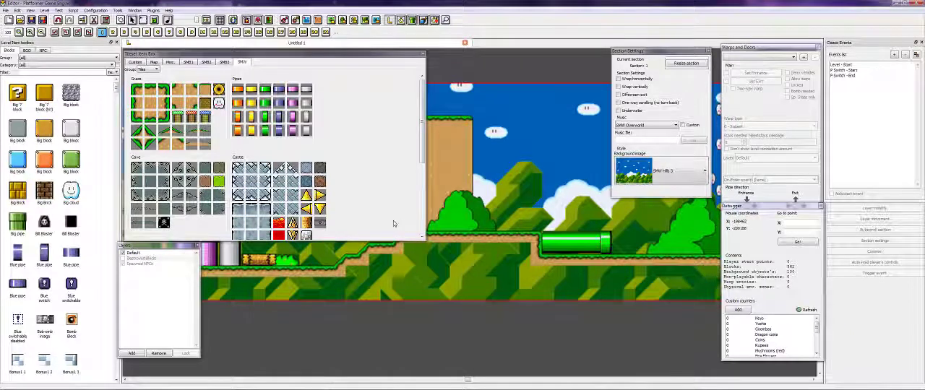
key("Right")
key("Up")
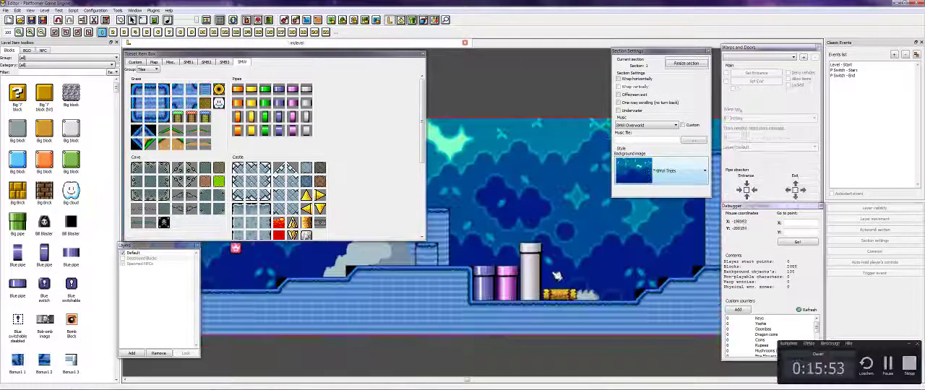
- Inspect the blue replacement graphics on the level's ground, hill and background from its beginning onwards
key("Up")
key("Right")
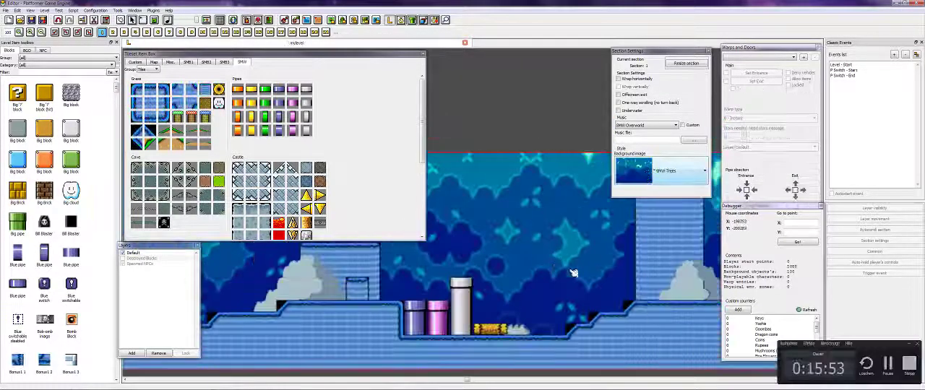
key("Left")
key("Down")
key("Left")
key("Up")
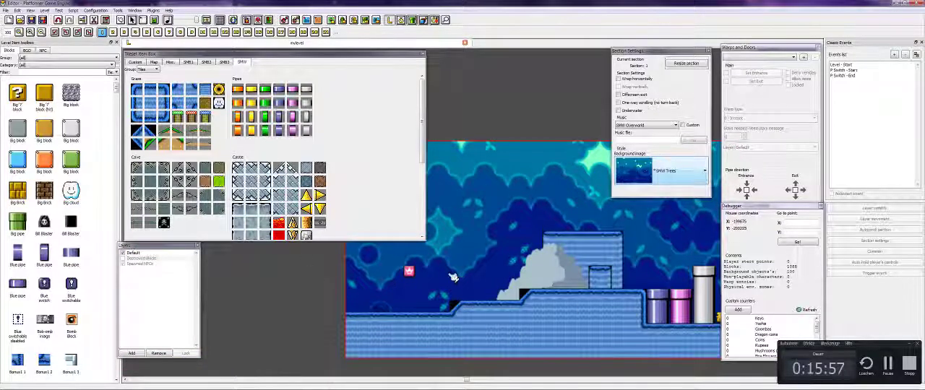
key("Right")
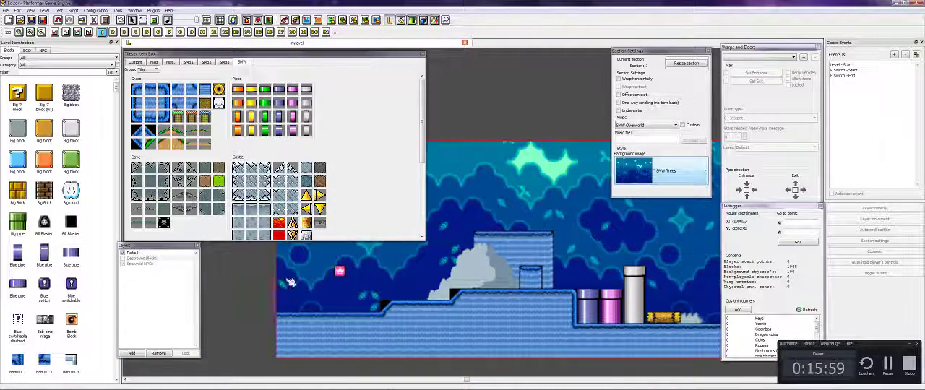
key("Right")
key("Right")
- Check the song item in the forum checklist, launch FL Studio and dismiss its demo version notice
left_click(100, 385)
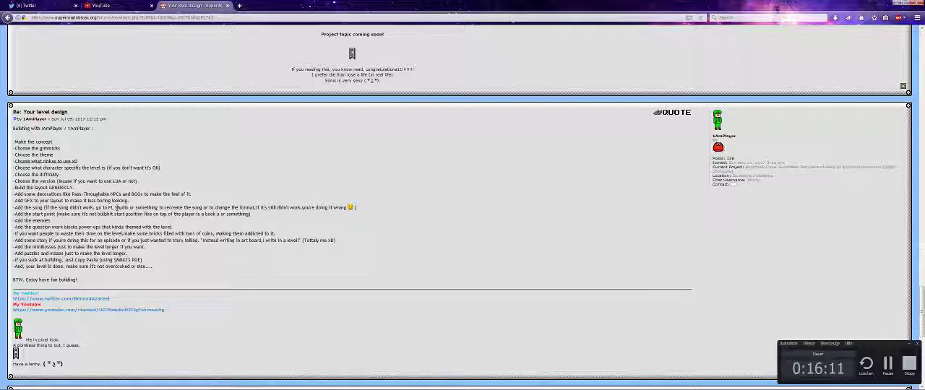
left_click(9, 384)
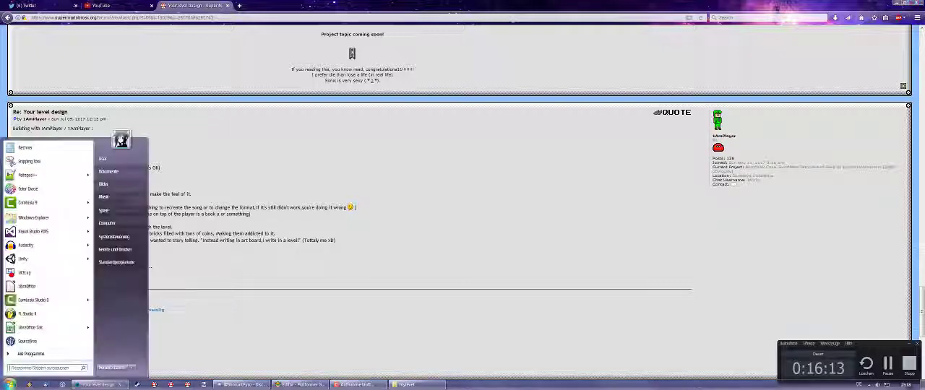
type("fl")
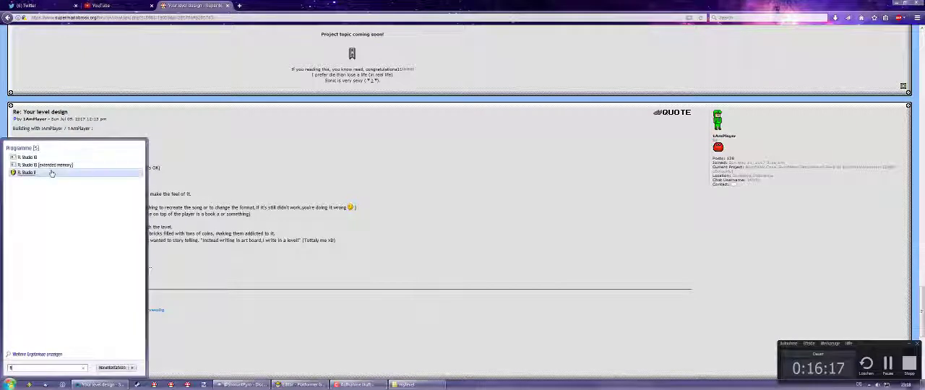
left_click(53, 174)
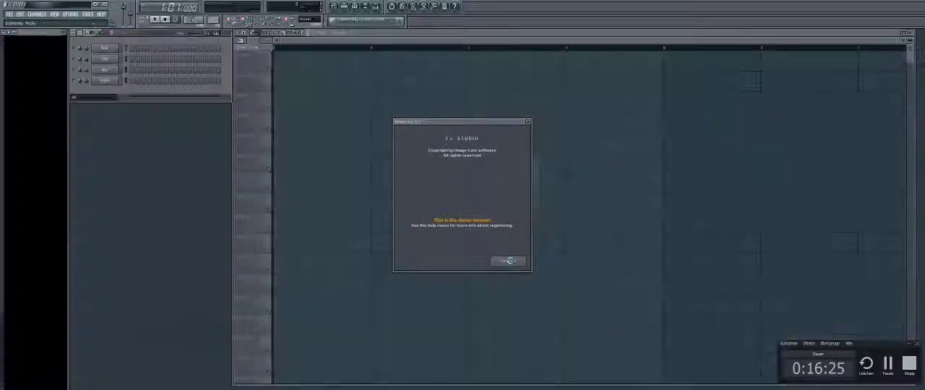
left_click(508, 261)
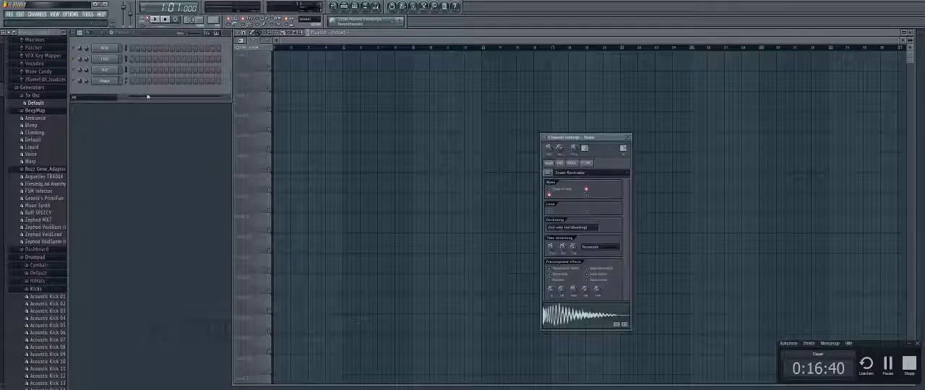
- Open the Snare channel's piano roll and place thirteen notes at varied pitches across the first three bars
right_click(120, 81)
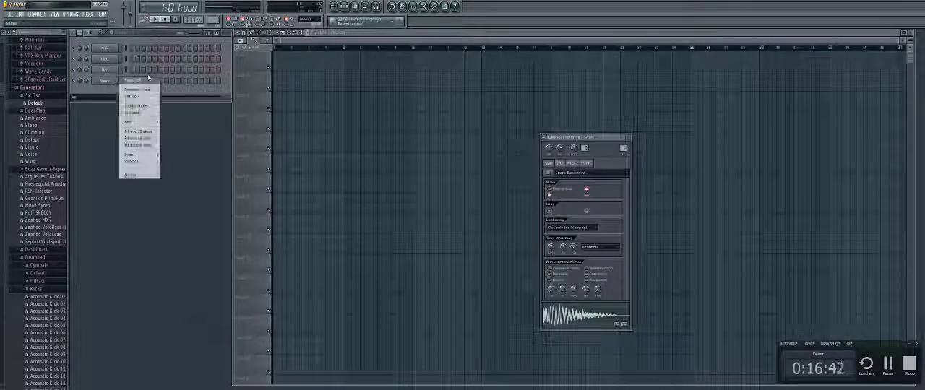
left_click(141, 81)
left_click(101, 76)
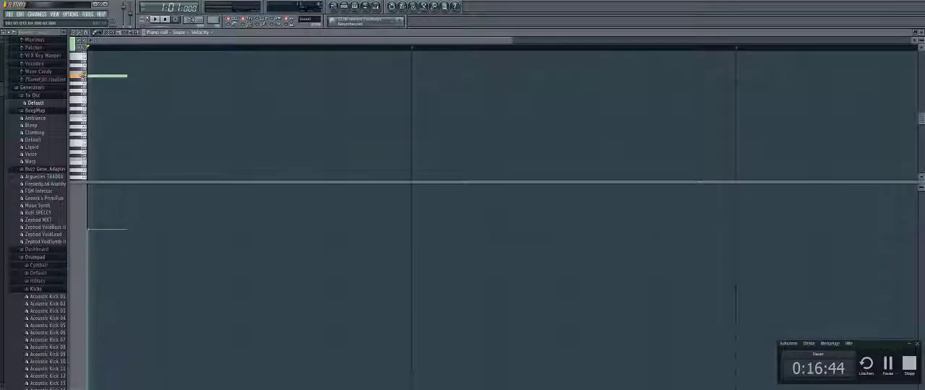
left_click(161, 134)
left_click(145, 98)
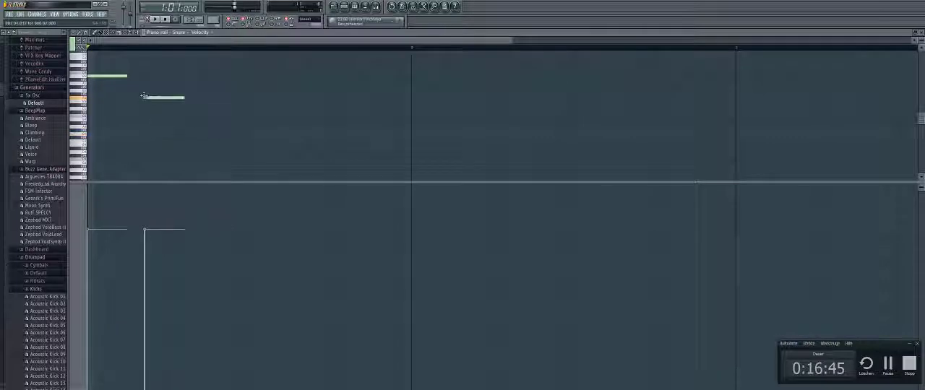
left_click(193, 148)
left_click(250, 105)
left_click(345, 104)
left_click(422, 105)
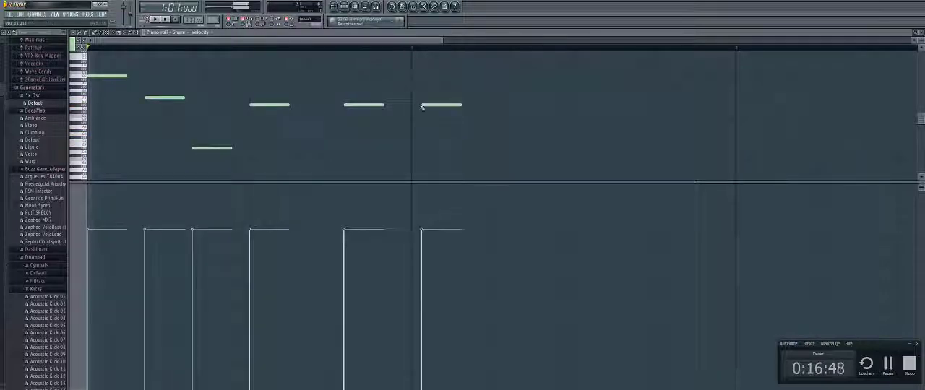
left_click(463, 170)
left_click(554, 130)
left_click(642, 76)
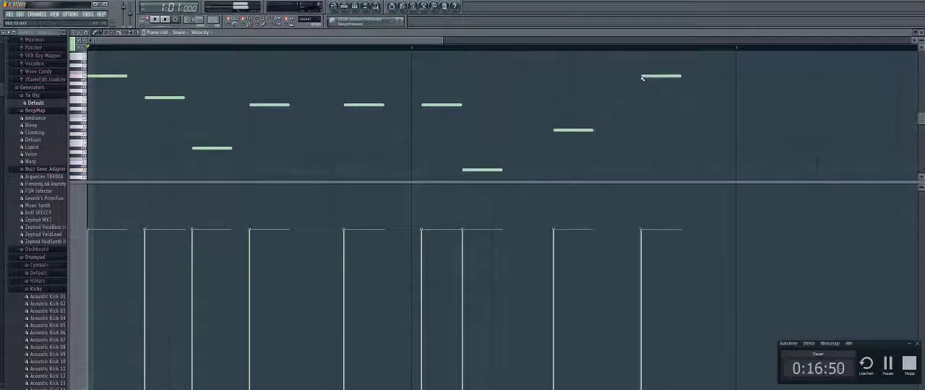
left_click(682, 94)
left_click(797, 79)
left_click(861, 126)
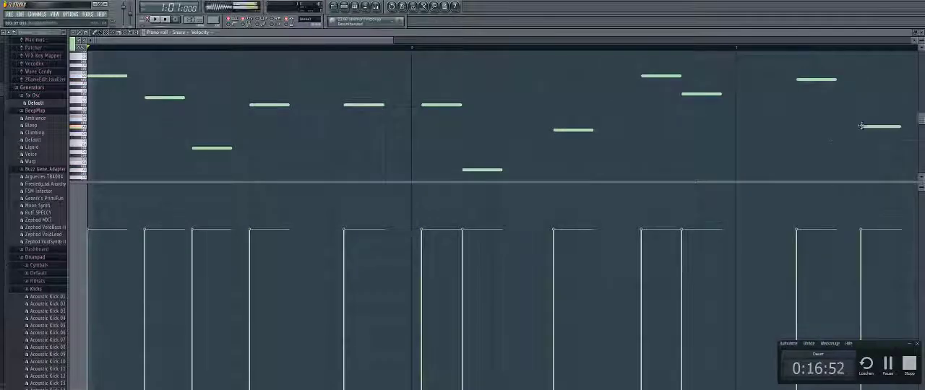
left_click(907, 170)
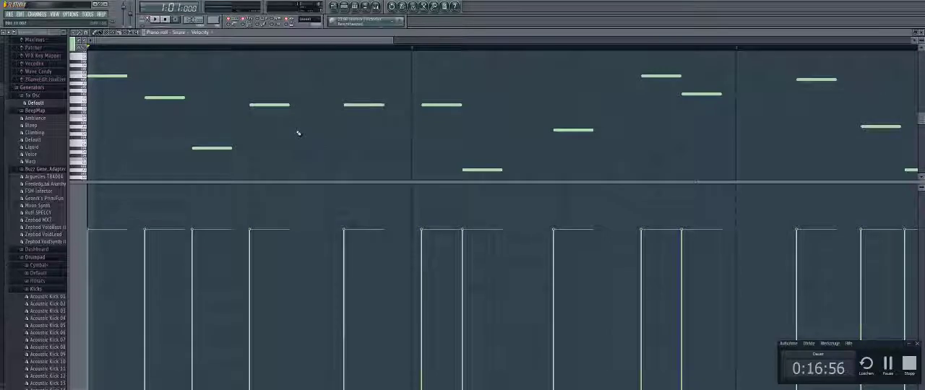
- Play the Snare melody, stop the playback and open the project's file commands
key("space")
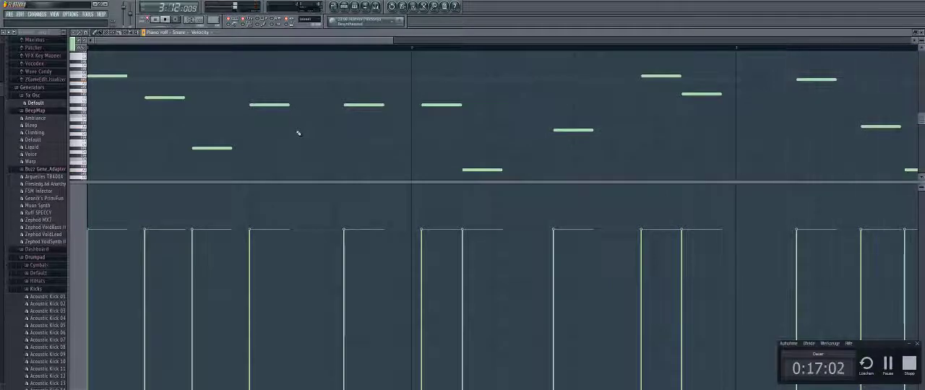
key("space")
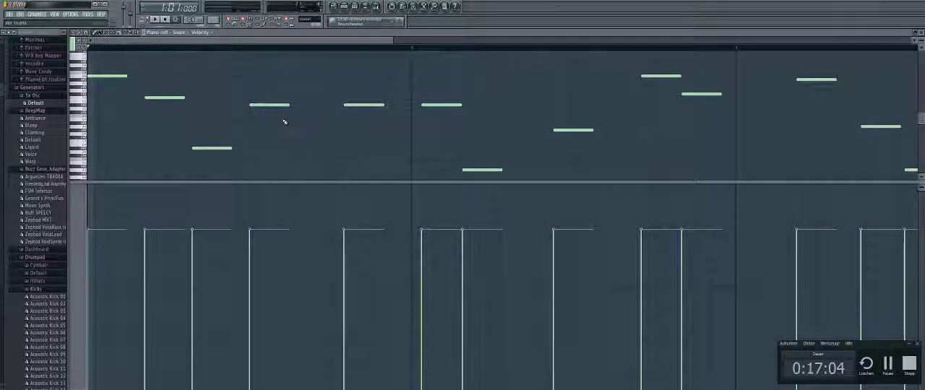
left_click(14, 14)
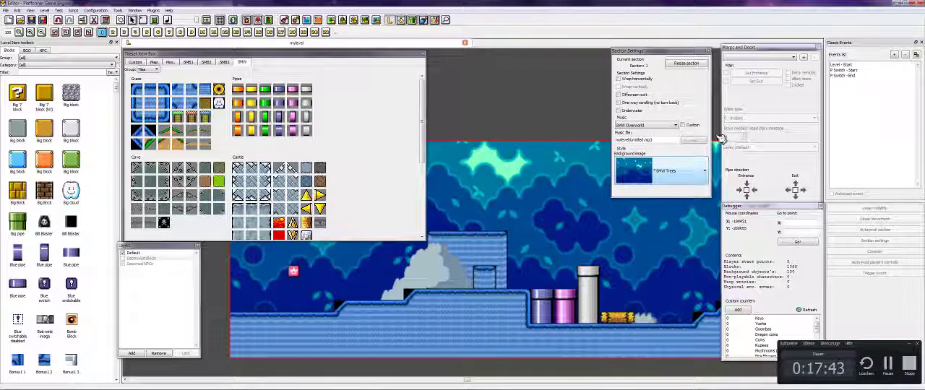
- Switch the section's music to the custom file mylevel/untitled.mp3 and play it in the level editor
left_click(682, 125)
left_click(168, 21)
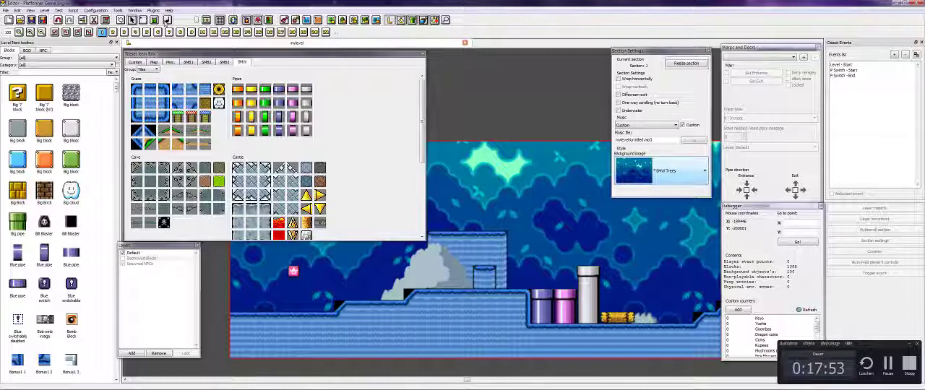
- Check the forum checklist again and place the first player's start point just above the ground at the level's beginning
key("alt+Tab")
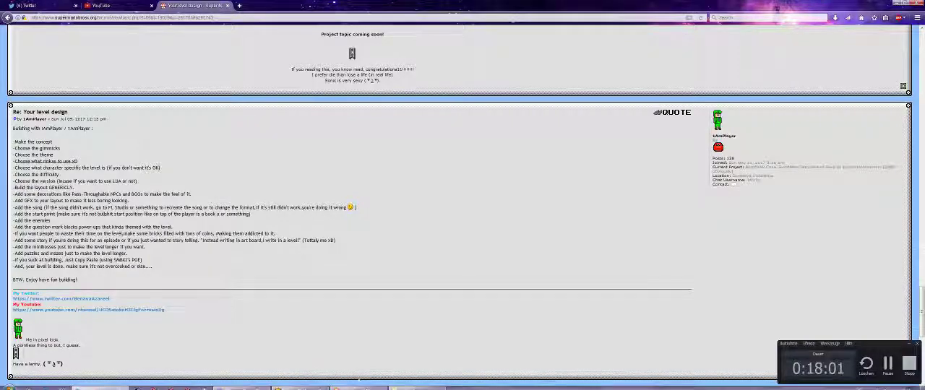
left_click(300, 384)
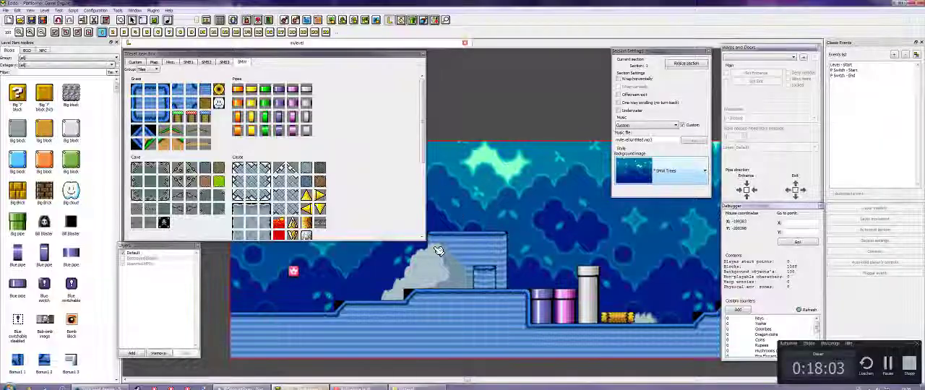
key("Left")
key("Right")
key("Left")
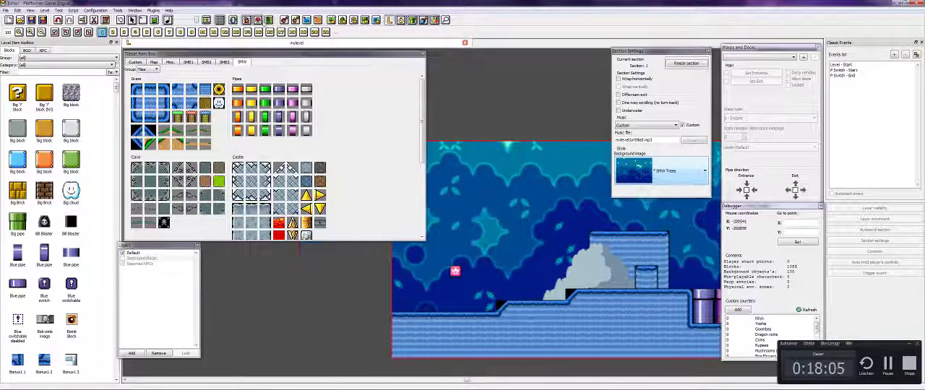
left_click(285, 21)
left_click(445, 294)
right_click(498, 266)
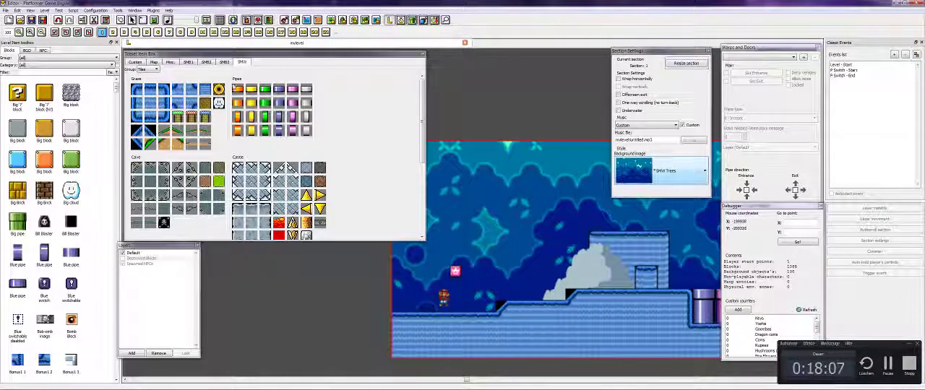
- Show the Misc tiles in the tileset item box and pick the pink filler block for placement
left_click(165, 63)
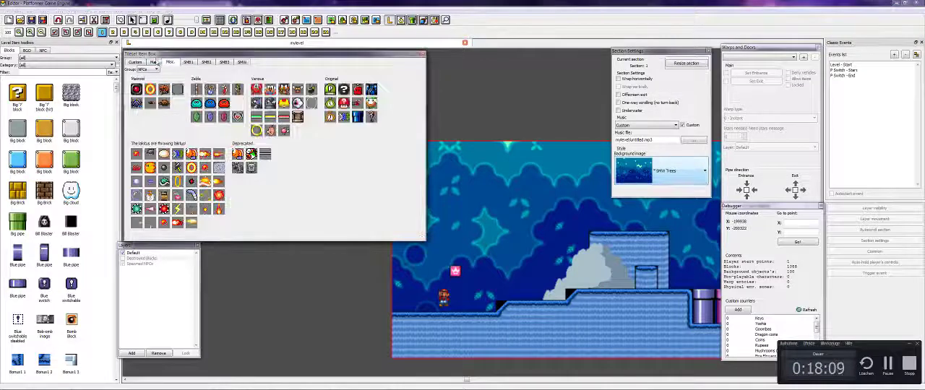
left_click(154, 62)
left_click(163, 63)
left_click(148, 70)
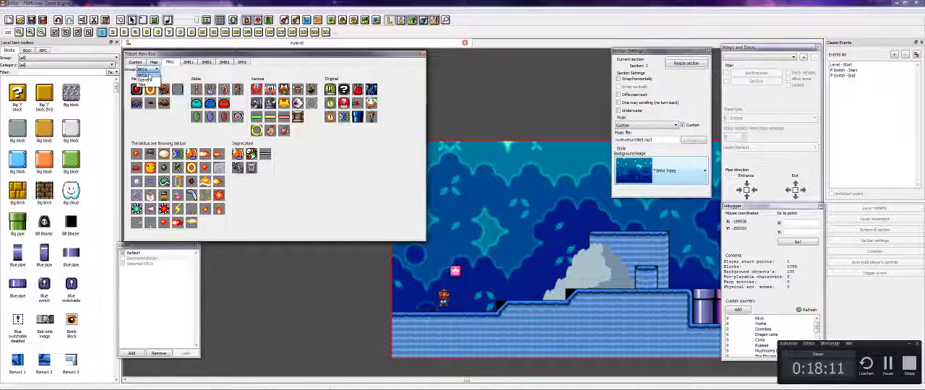
left_click(148, 79)
scroll(149, 71, "down", 1)
left_click(238, 90)
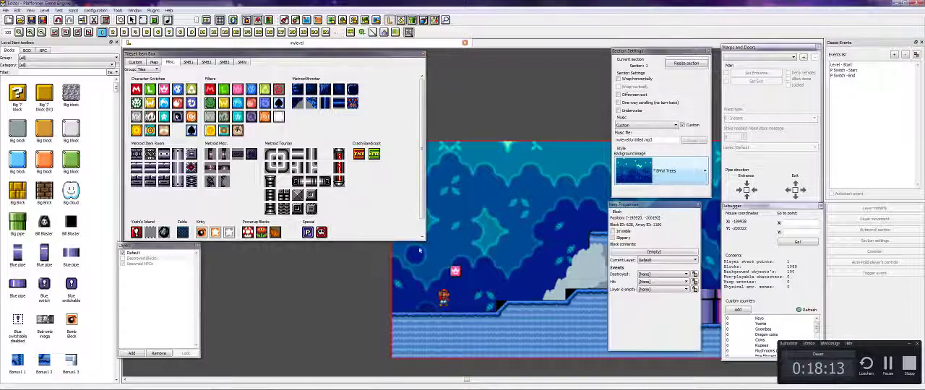
- Build a pink block structure around the player start, with two side walls, two inner ledges and an upper row
left_click_drag(420, 272, 422, 305)
left_click_drag(432, 272, 444, 273)
key("Left")
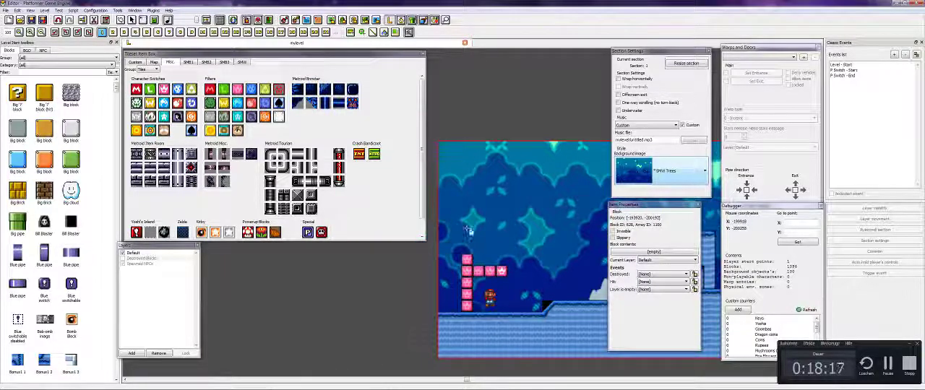
mouse_move(469, 230)
left_mouse_down()
mouse_move(468, 215)
mouse_move(514, 202)
mouse_move(497, 236)
mouse_move(524, 236)
left_mouse_up()
left_click_drag(529, 285, 528, 305)
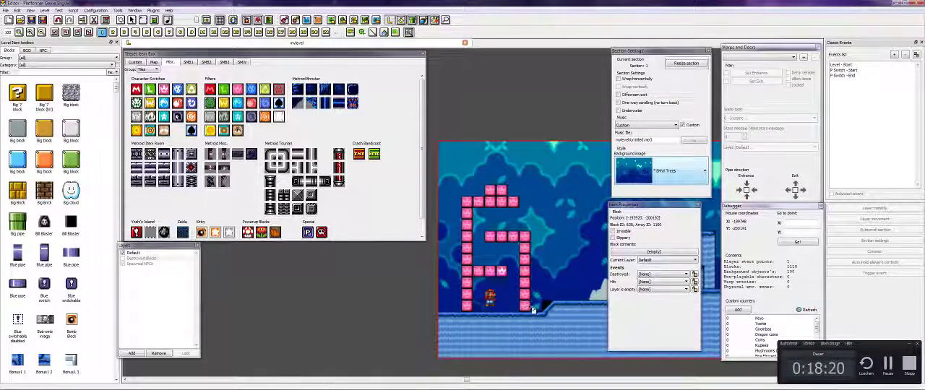
- Complete the pink structure's far wall and straight roof, and erase the surplus blocks above the roof and at the lower ledge's end
left_click_drag(528, 205, 527, 225)
right_click(542, 192)
left_click_drag(486, 191, 518, 206)
middle_click(492, 270)
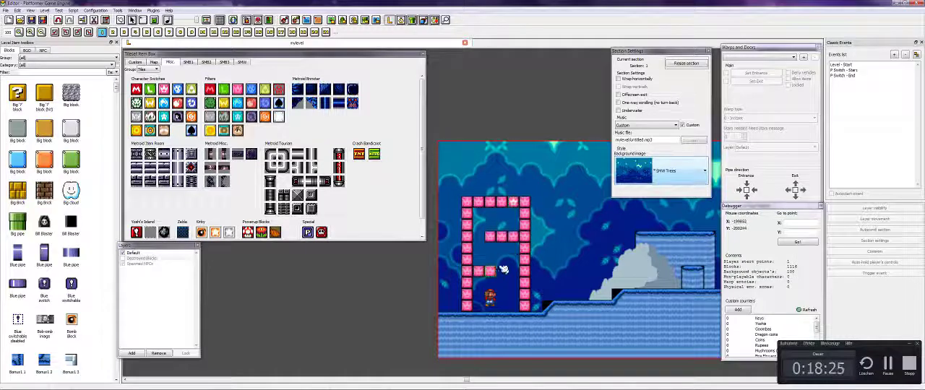
left_click(503, 271)
right_click(553, 215)
key("Right")
key("Left")
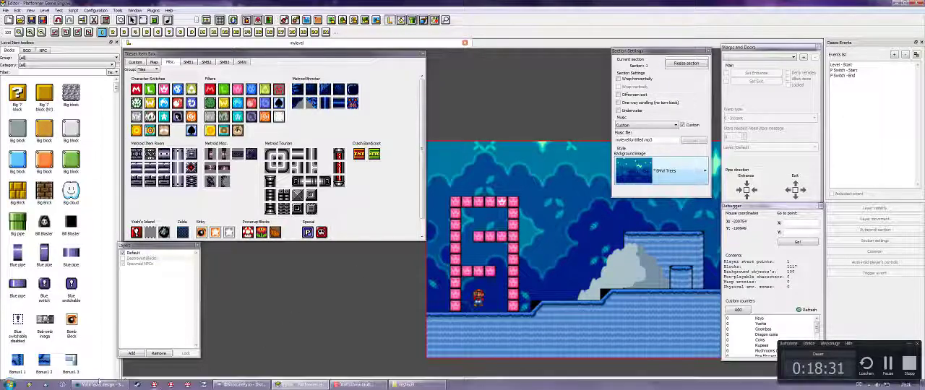
- Check the forum checklist and place orange SMW enemies on top of the level's tall pillars
left_click(94, 385)
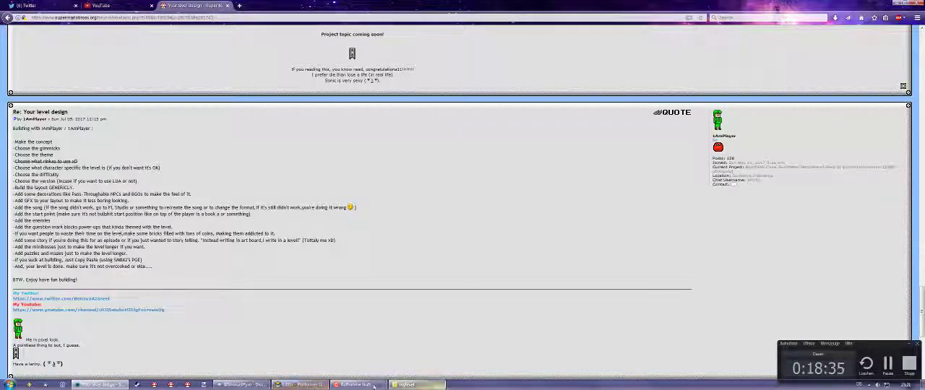
left_click(404, 384)
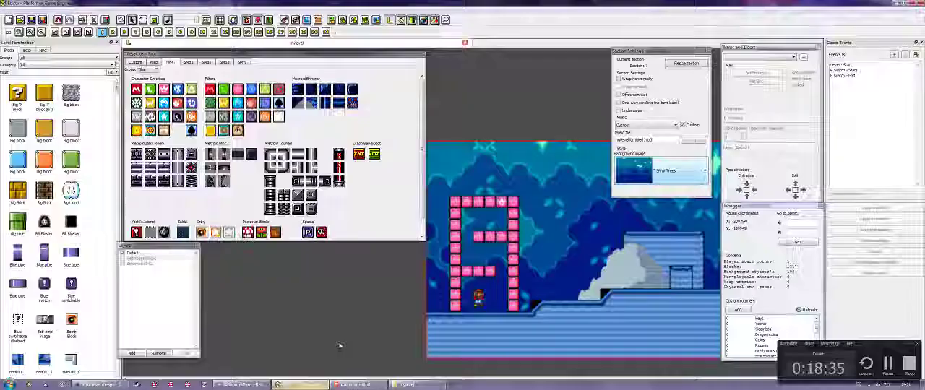
left_click(242, 62)
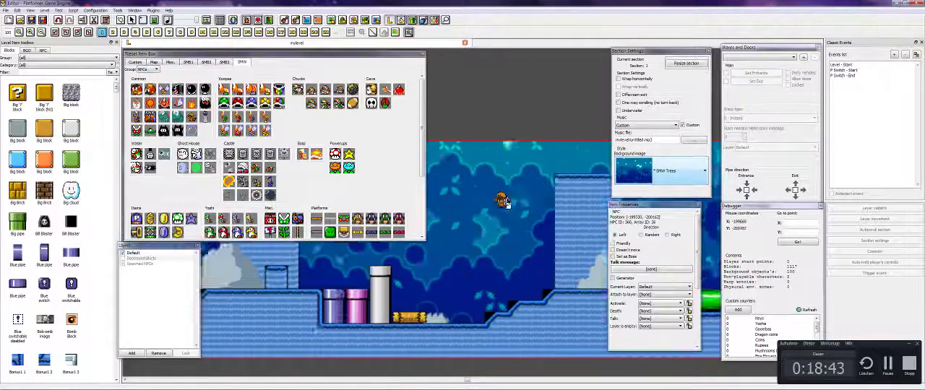
key("Left")
left_click(438, 178)
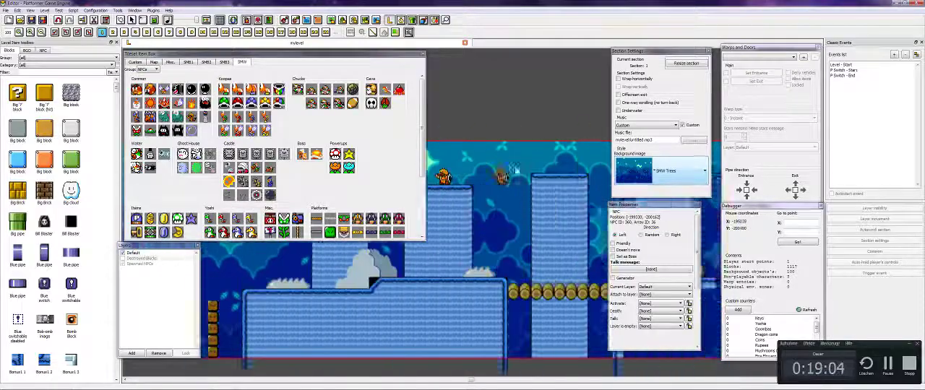
left_click(489, 188)
left_click(603, 188)
key("Left")
- Place a piranha plant on the pink pipe and two red cave enemies on the slope beyond the log
left_click(137, 130)
left_click(437, 280)
key("Right")
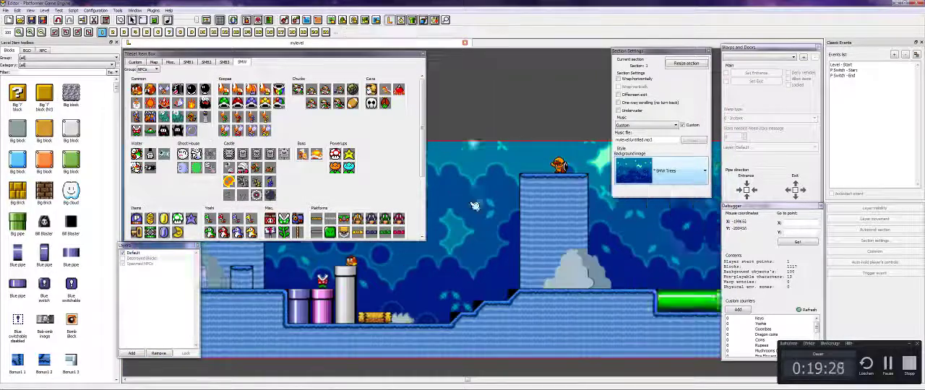
left_click(399, 90)
left_click(503, 295)
left_click(536, 284)
key("Right")
- Place two small common enemies on the orange pipe and two different enemies on the ledge just past it
left_click(136, 90)
key("Right")
left_click(487, 283)
left_click(521, 282)
key("Right")
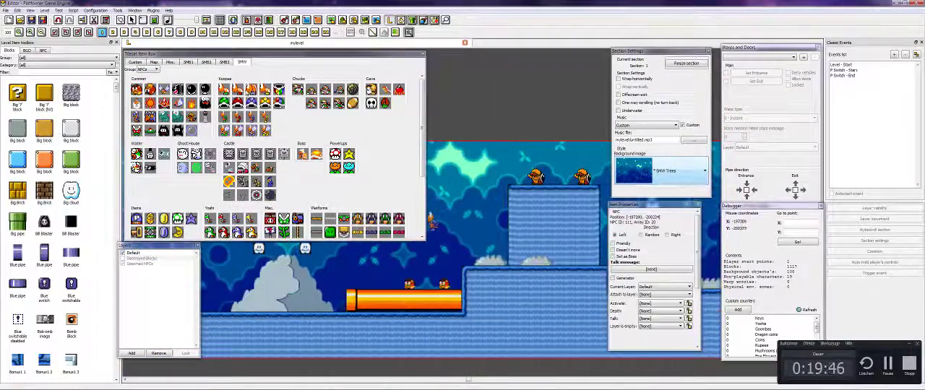
left_click(514, 258)
left_click(548, 258)
key("Right")
- Place a small and a large orange enemy on the high platform, and two black enemies on the ground beside the waterfall
left_click(674, 211)
left_click(643, 210)
left_click(178, 131)
key("Right")
left_click(434, 283)
left_click(473, 283)
key("Right")
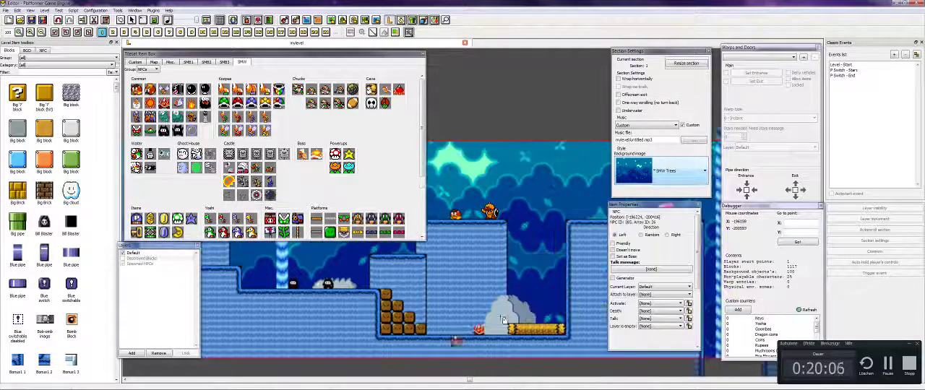
- Place a winged enemy at the fenced platform's edge and an orange enemy on the pillar beyond the brown block columns
key("Right")
key("Right")
left_click(352, 289)
- Place one orange enemy on top of each of the last two tall pillars near the level's end
key("Right")
left_click(551, 174)
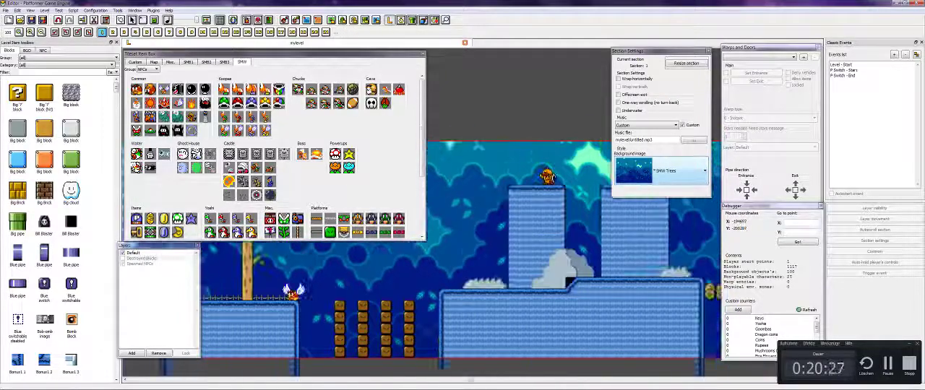
key("Right")
left_click(450, 171)
left_click(561, 167)
key("Right")
right_click(572, 224)
key("Left")
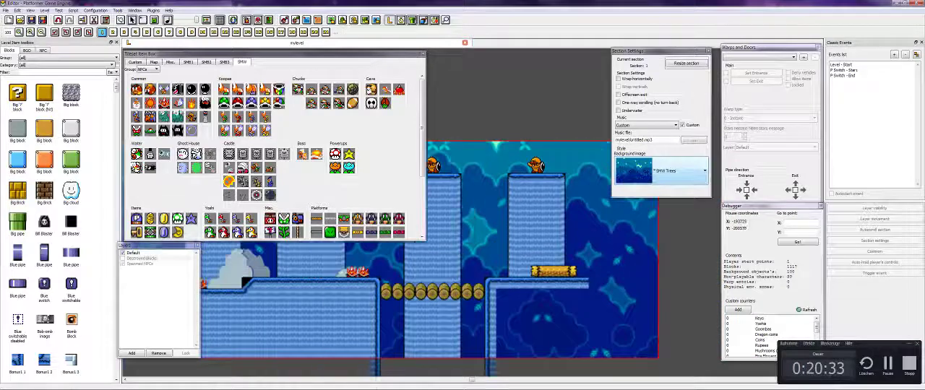
- Place a small common enemy on the log at the end of the level
key("Right")
left_click(177, 120)
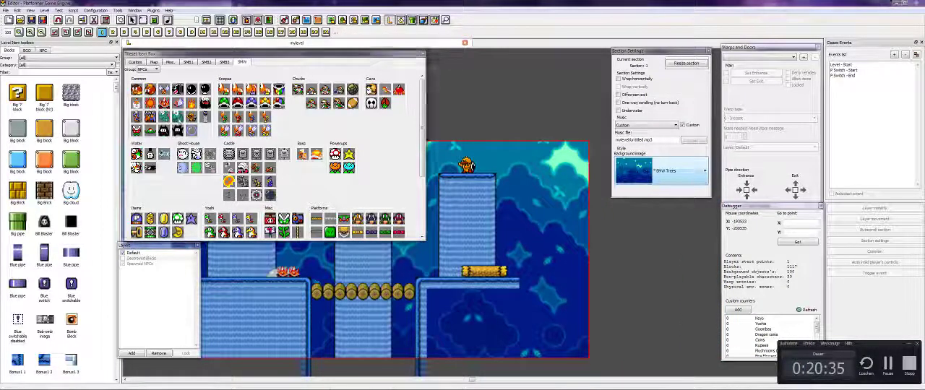
left_click(496, 267)
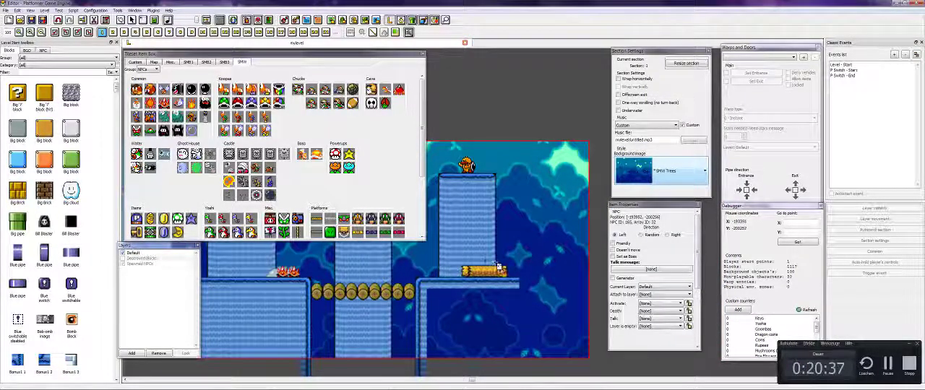
right_click(538, 177)
key("Left")
key("Right")
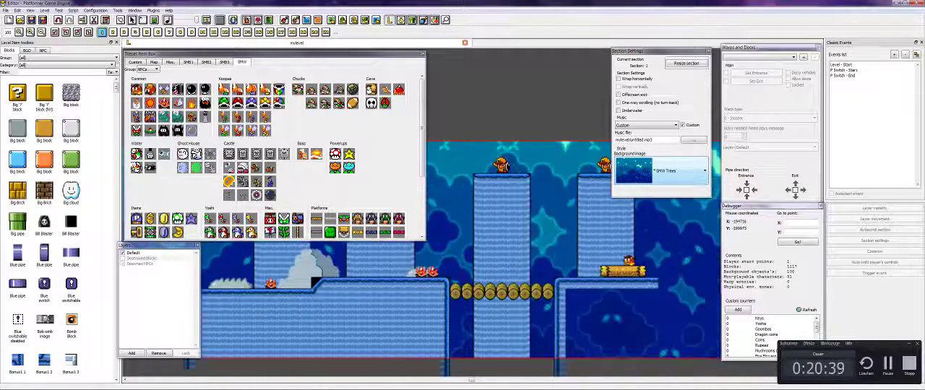
- Check the forum checklist again and switch the SMW item box from NPCs to tiles
left_click(98, 386)
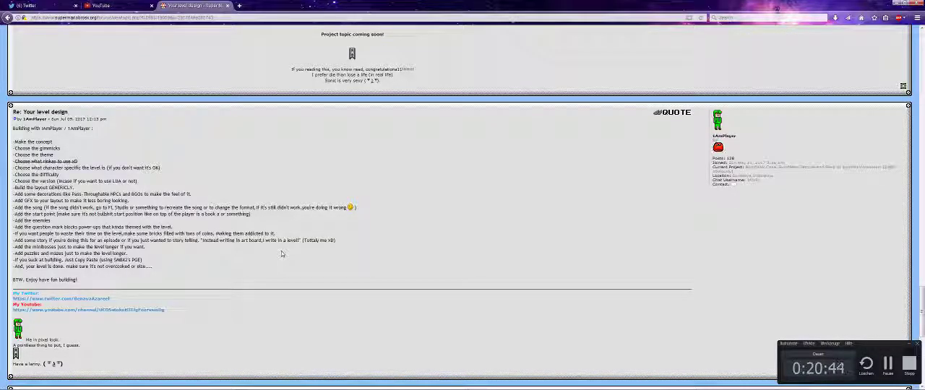
mouse_move(267, 386)
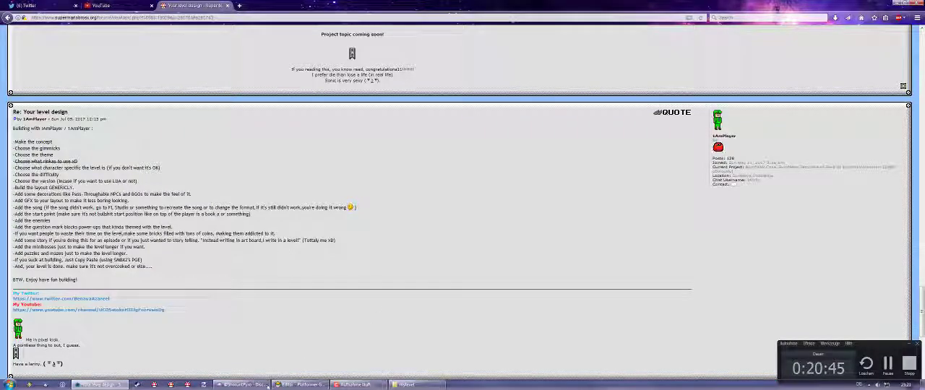
left_click(300, 384)
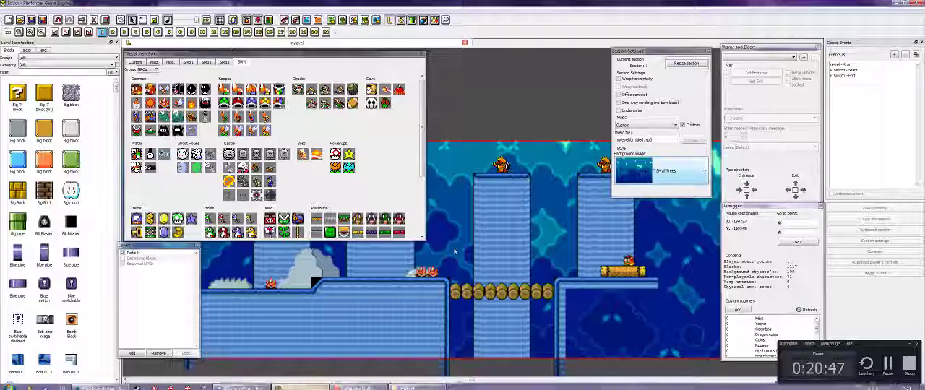
key("Left")
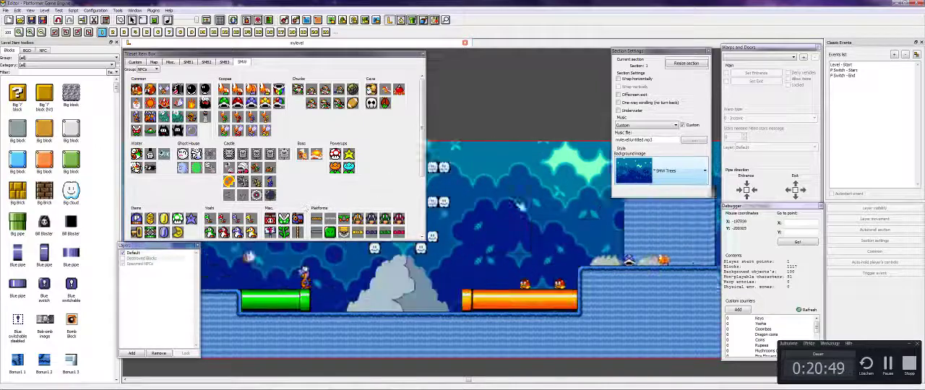
key("Left")
left_click(148, 70)
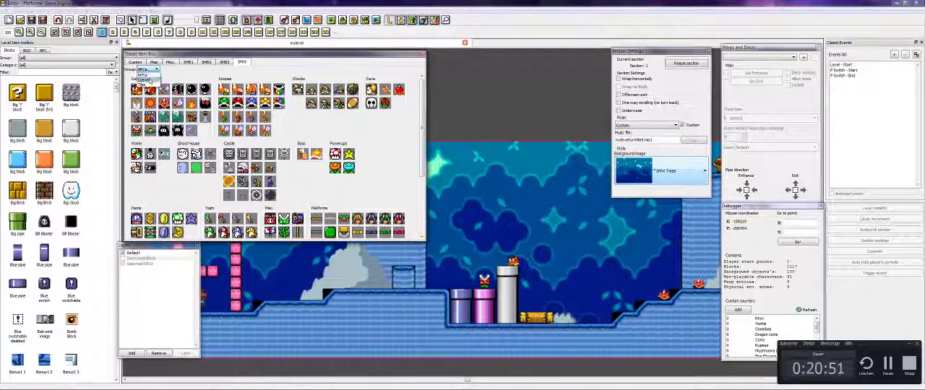
left_click(143, 79)
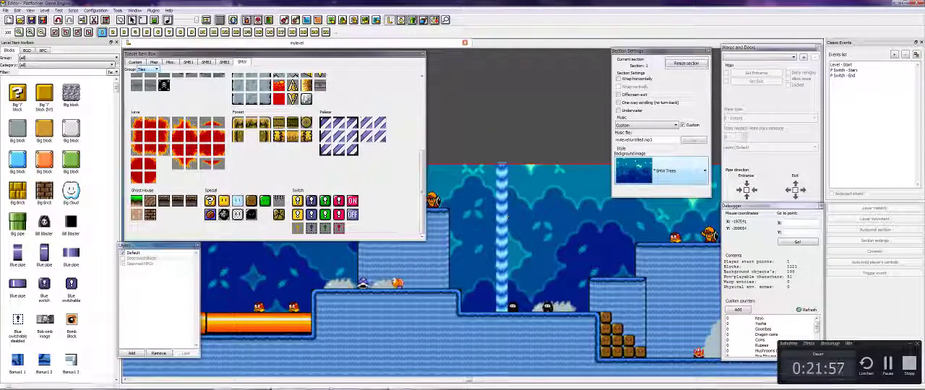
- Read the forum checklist's points on question mark power-ups and coin-filled bricks, and return to the level editor
key("alt+Tab")
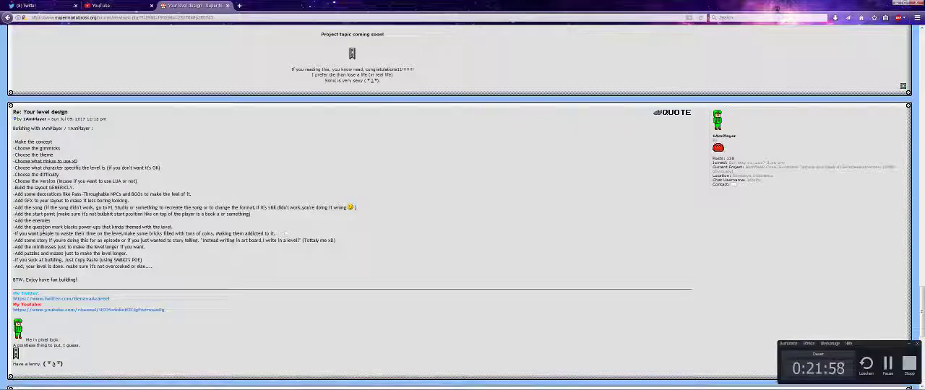
left_click_drag(77, 228, 37, 234)
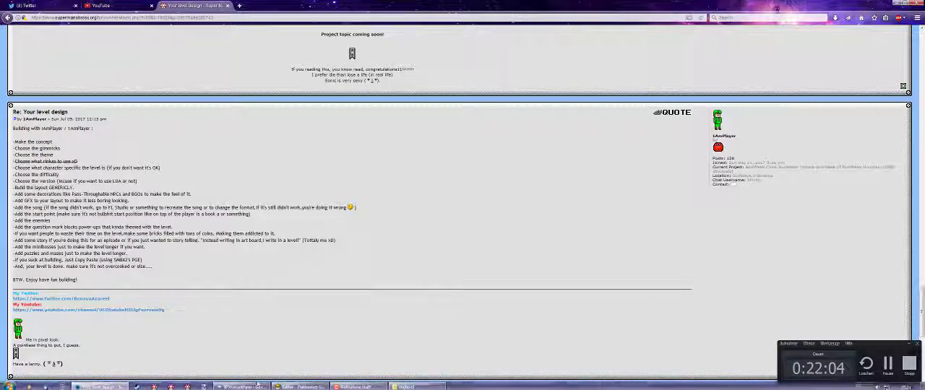
mouse_move(243, 385)
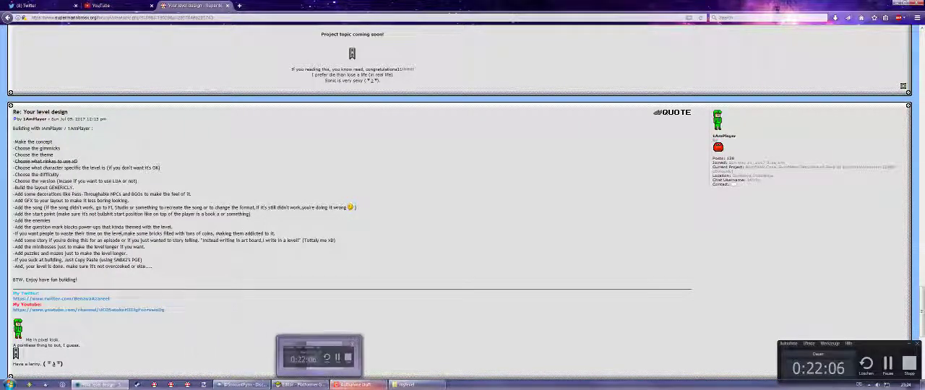
left_click(302, 384)
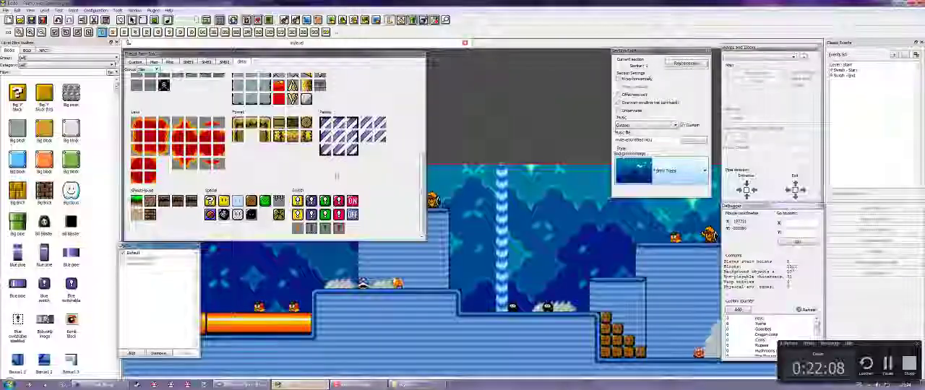
- Pick a yellow SMW special block and set its contents to 15 coins
key("Left")
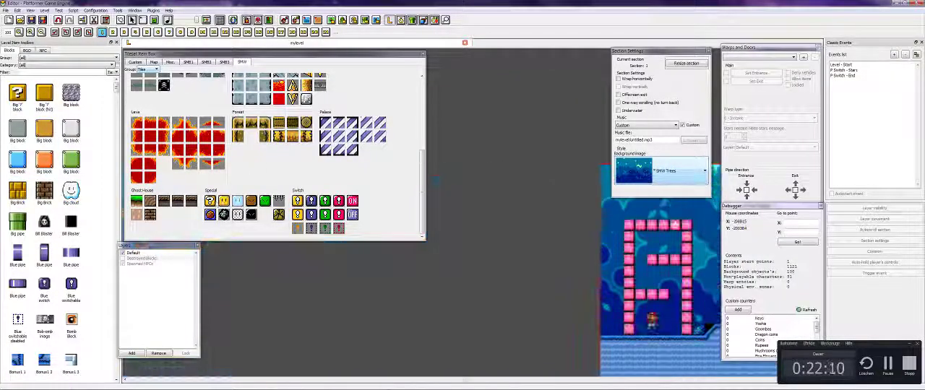
key("Right")
left_click(264, 134)
left_click(658, 252)
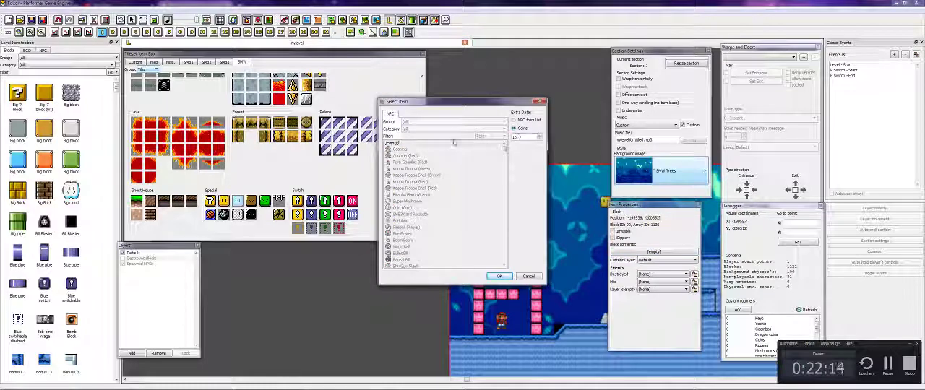
left_click(499, 276)
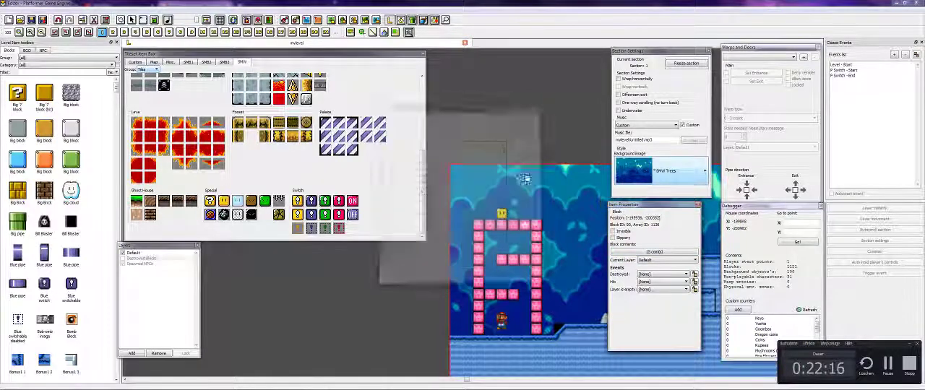
- Place a 15-coin block in the air above the first raised platform after the pink structure
key("Right")
key("Right")
key("Right")
key("Right")
key("Right")
left_click(552, 215)
right_click(450, 189)
key("Right")
key("Right")
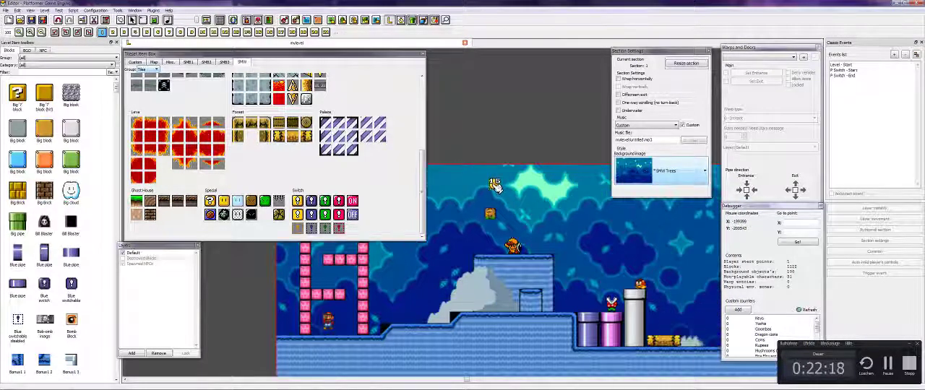
- Place another 15-coin block directly beside the brown block above the first raised platform
middle_click(492, 183)
key("Right")
key("Right")
key("Right")
key("Right")
key("Left")
key("Left")
key("Left")
key("Left")
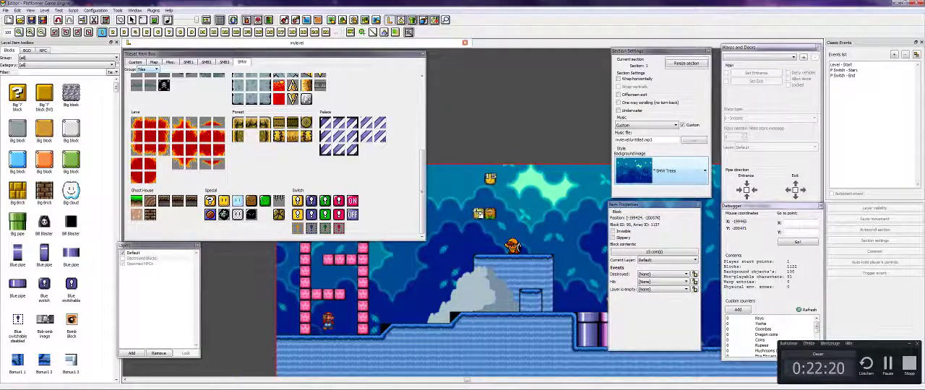
left_click(482, 216)
- Place a 15-coin block under the cloud blocks, above the grey hill between the green and orange pipes
key("Right")
key("Right")
key("Right")
key("Right")
key("Right")
key("Right")
key("Right")
key("Right")
key("Right")
key("Right")
key("Right")
key("Right")
key("Right")
key("Right")
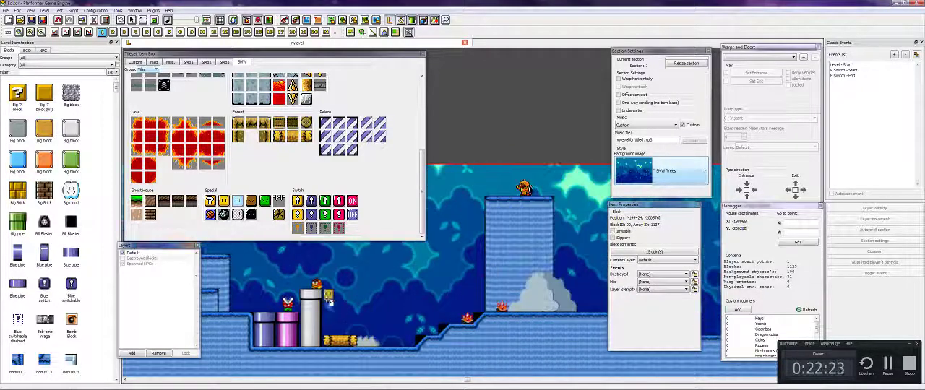
key("Right")
key("Right")
key("Right")
key("Right")
key("Right")
key("Left")
key("Left")
key("Left")
key("Right")
key("Right")
key("Right")
key("Right")
key("Right")
key("Right")
left_click(475, 250)
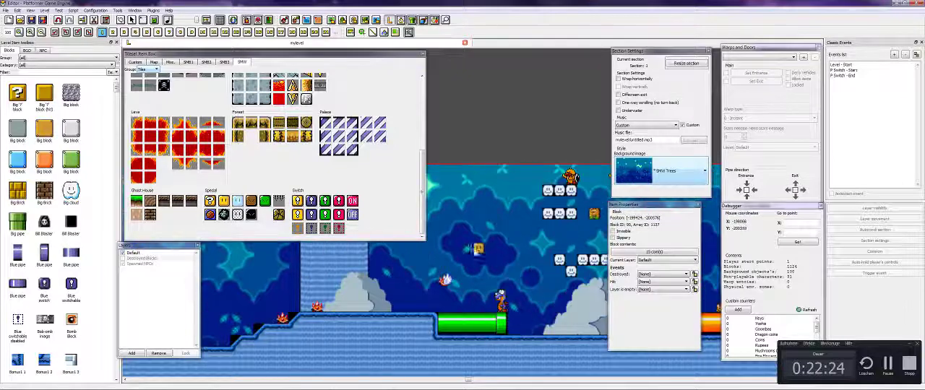
key("Right")
key("Right")
key("Right")
key("Right")
key("Right")
key("Right")
key("Right")
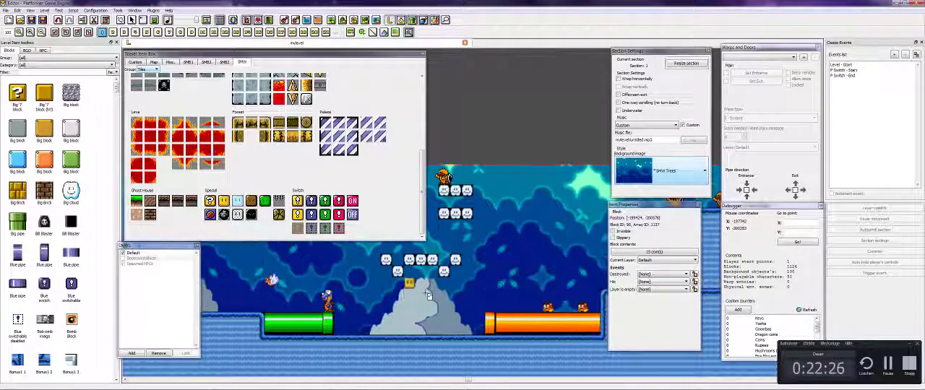
left_click(427, 296)
left_click(447, 299)
- Place two 15-coin blocks, one above the other, in the air between the waterfall and the tall tree
key("Right")
key("Right")
key("Right")
key("Right")
key("Right")
key("Right")
key("Right")
key("Right")
key("Right")
key("Right")
key("Right")
key("Right")
key("Right")
key("Right")
key("Right")
key("Right")
key("Right")
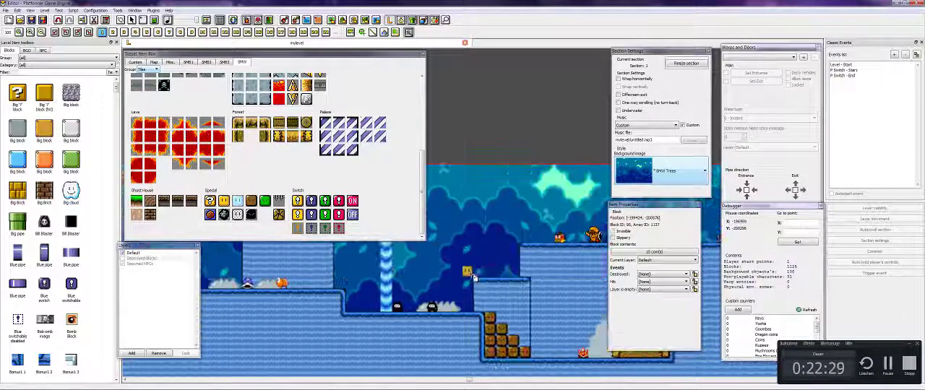
key("Left")
key("Left")
key("Left")
key("Left")
key("Left")
key("Left")
key("Right")
key("Right")
key("Right")
key("Right")
key("Right")
key("Right")
key("Right")
key("Right")
key("Right")
key("Right")
key("Right")
key("Left")
key("Left")
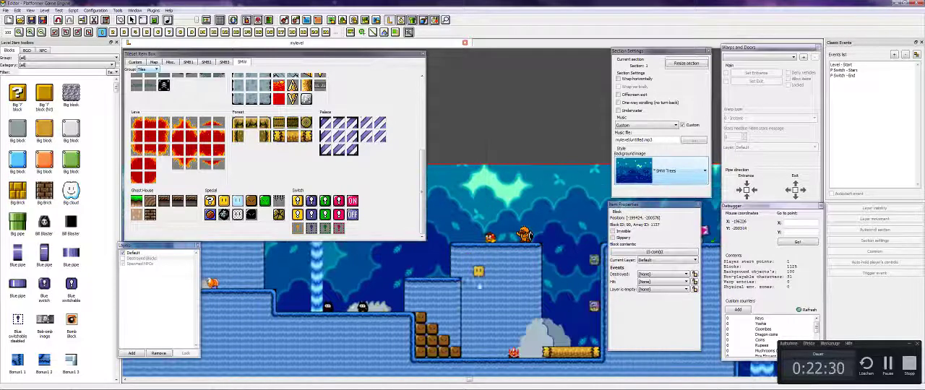
key("Right")
key("Right")
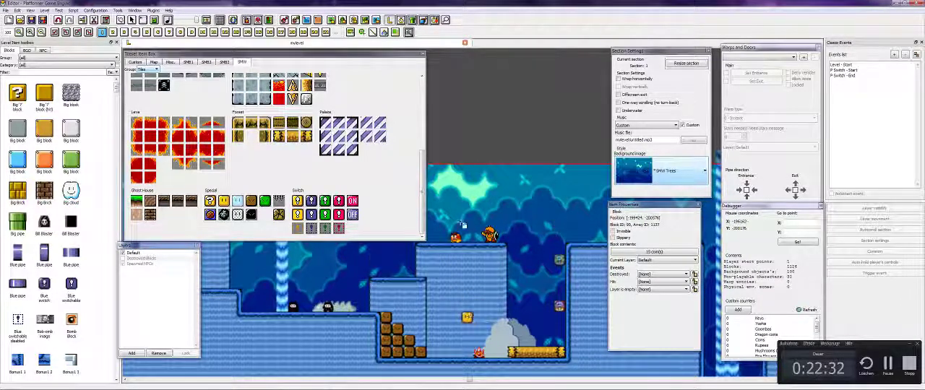
key("Right")
key("Right")
key("Right")
key("Right")
key("Right")
key("Right")
key("Right")
key("Right")
key("Right")
key("Right")
key("Right")
key("Right")
key("Right")
key("Right")
key("Right")
key("Right")
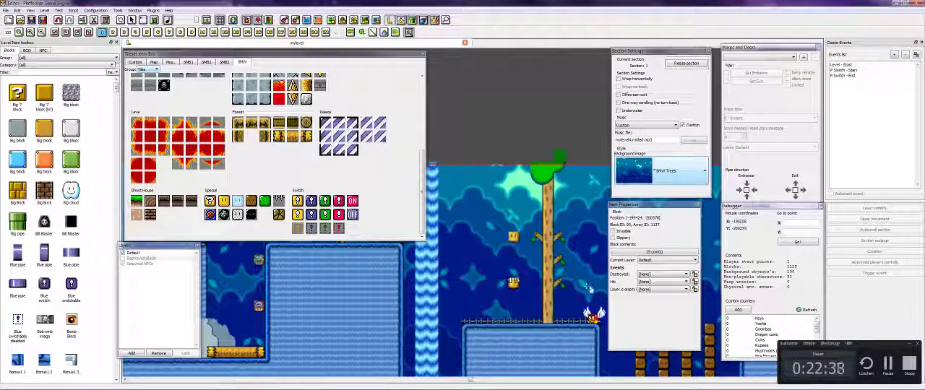
key("Right")
key("Right")
key("Right")
key("Right")
key("Right")
key("Right")
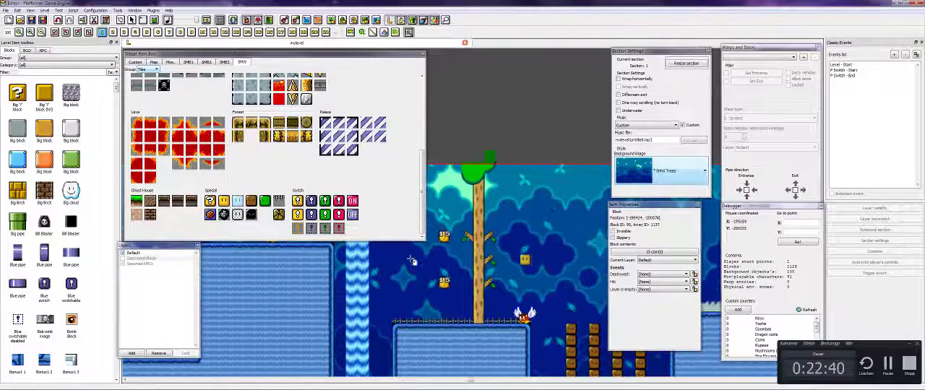
- Place a 15-coin block above the grey hill between the two tall columns past the brown block pillars, and end block placement
key("Left")
key("Left")
key("Left")
key("Left")
key("Left")
key("Left")
key("Right")
key("Right")
key("Right")
key("Right")
key("Right")
key("Right")
key("Right")
key("Right")
key("Right")
key("Right")
key("Right")
key("Right")
key("Right")
key("Right")
key("Right")
key("Right")
key("Right")
key("Right")
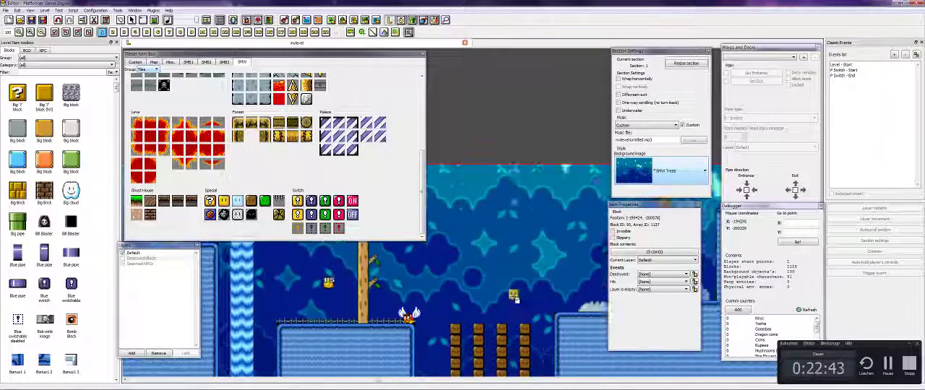
key("Right")
key("Right")
key("Right")
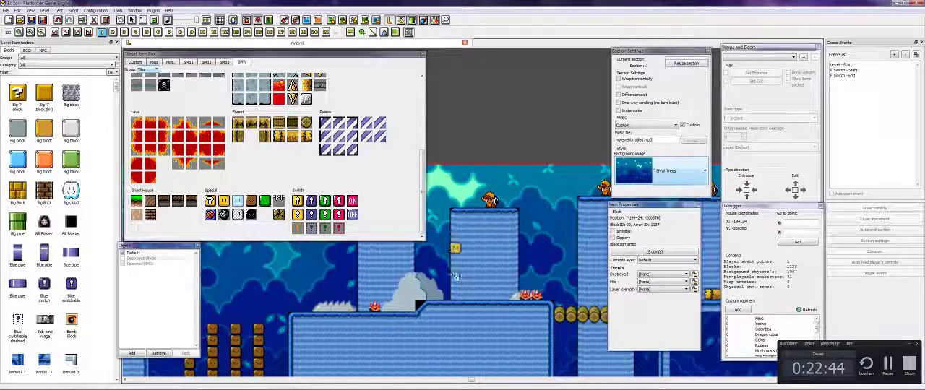
key("Left")
key("Left")
key("Left")
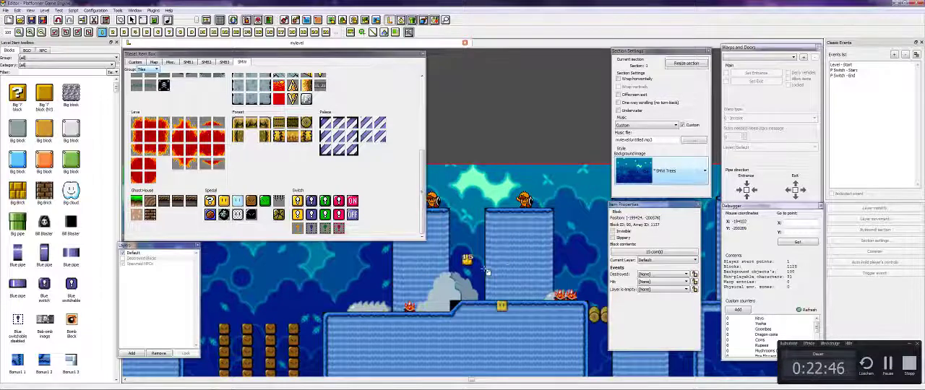
key("Right")
key("Right")
key("Right")
key("Right")
key("Right")
key("Right")
key("Right")
key("Right")
key("Right")
key("Right")
key("Right")
key("Right")
key("Right")
key("Right")
key("Right")
key("Right")
key("Right")
key("Right")
key("Right")
key("Right")
right_click(528, 340)
key("Left")
key("Left")
key("Left")
key("Left")
key("Left")
key("Left")
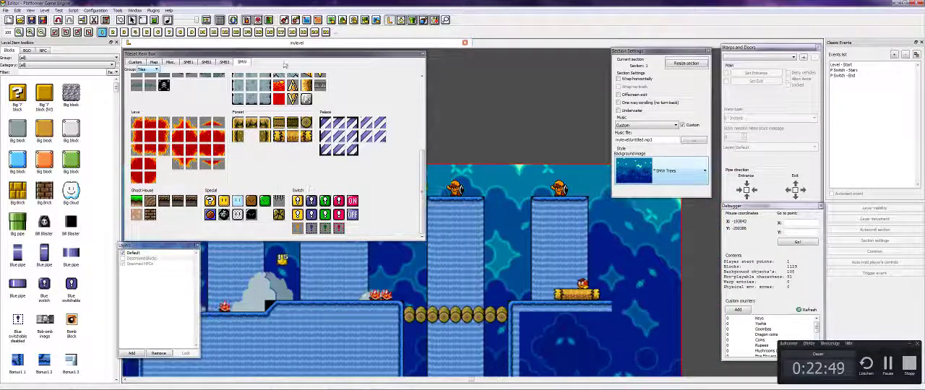
- Switch the SMW item box from tiles to NPCs and pick the dragon coin
left_click(142, 69)
left_click(143, 75)
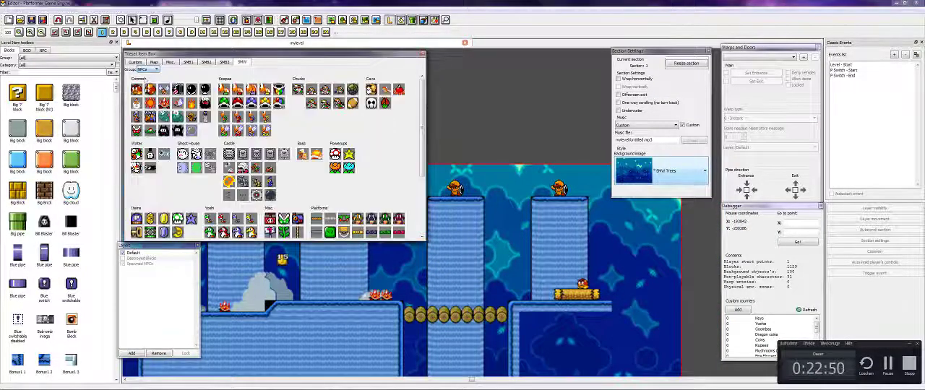
left_click(177, 137)
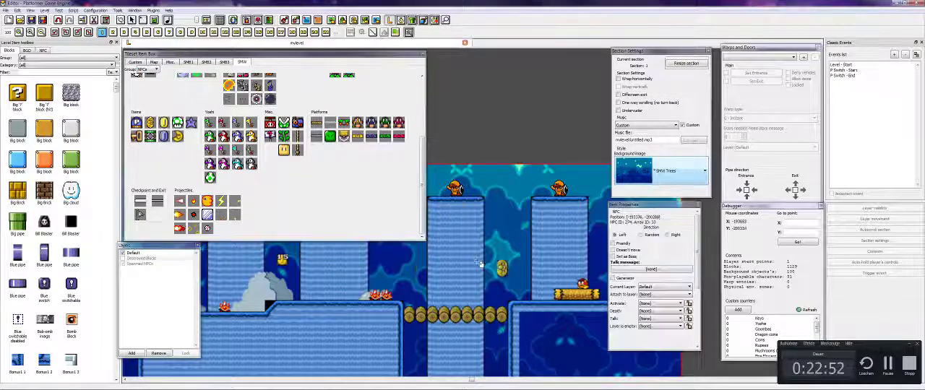
- Place dragon coins in the air above the tall columns near the level's end
key("Left")
key("Left")
key("Left")
key("Left")
key("Left")
key("Left")
key("Right")
key("Right")
key("Right")
key("Right")
key("Right")
key("Right")
key("Right")
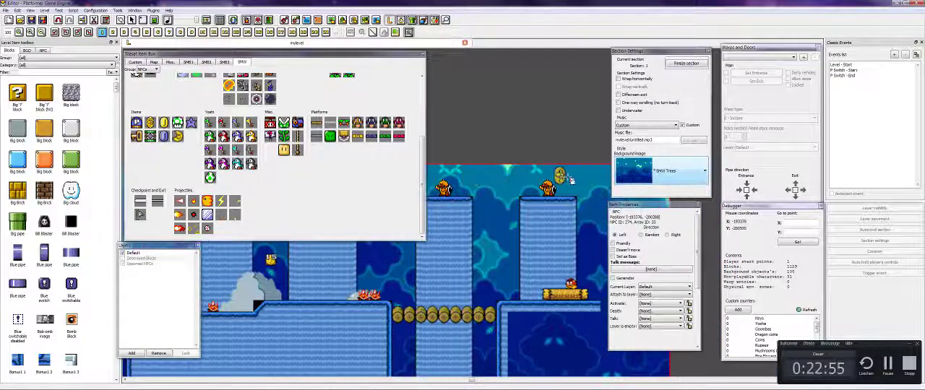
key("Left")
key("Left")
key("Left")
key("Left")
key("Left")
key("Left")
key("Left")
key("Left")
key("Left")
key("Left")
key("Left")
key("Left")
key("Right")
key("Right")
key("Right")
key("Right")
key("Right")
key("Right")
left_click(435, 180)
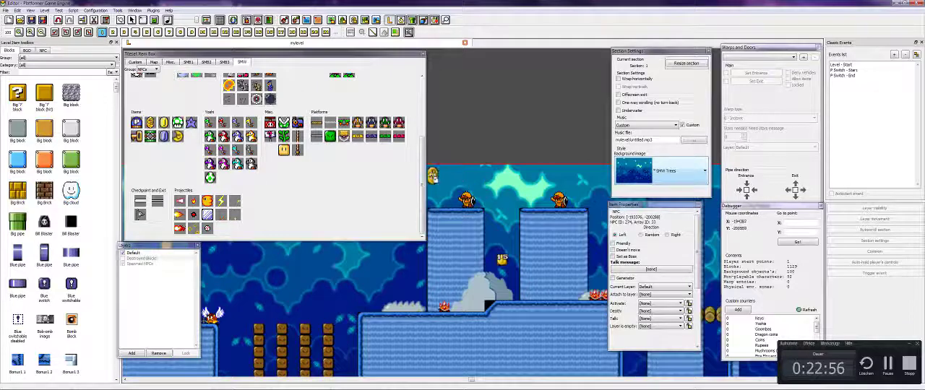
- Place a dragon coin on the platform between the tall tree and the winged enemy
key("Left")
key("Left")
key("Left")
key("Left")
key("Left")
key("Left")
key("Left")
key("Left")
key("Left")
key("Left")
key("Left")
key("Left")
key("Left")
key("Left")
key("Left")
key("Left")
key("Left")
key("Left")
key("Left")
key("Left")
key("Down")
key("Down")
key("Down")
key("Down")
key("Down")
key("Down")
key("Down")
left_click(461, 219)
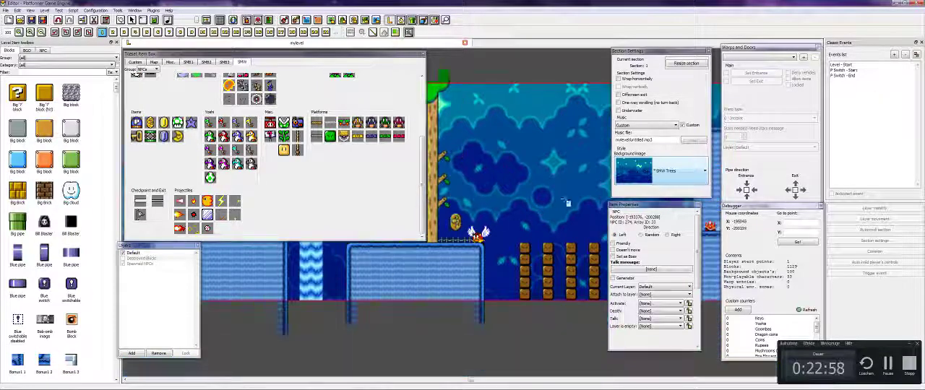
key("Left")
key("Left")
key("Left")
key("Left")
key("Left")
key("Left")
key("Left")
key("Left")
key("Left")
key("Left")
key("Left")
key("Left")
key("Left")
key("Left")
key("Left")
key("Left")
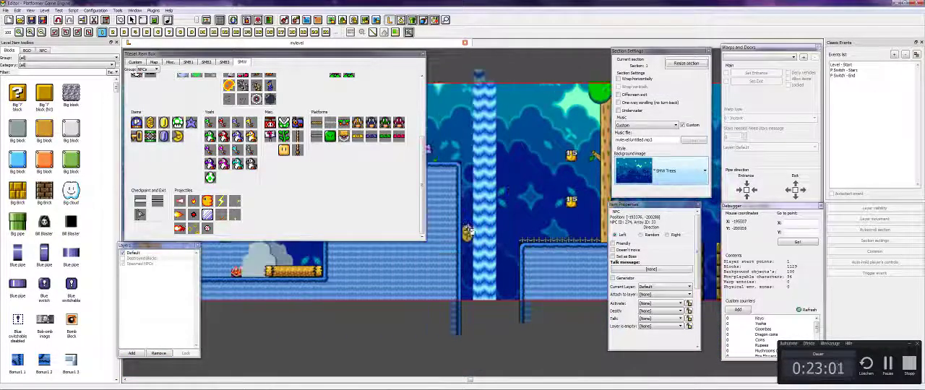
- Place a dragon coin in the air above the green pipe
key("Left")
key("Left")
key("Left")
key("Left")
key("Left")
key("Left")
key("Left")
key("Left")
key("Left")
key("Left")
key("Left")
key("Left")
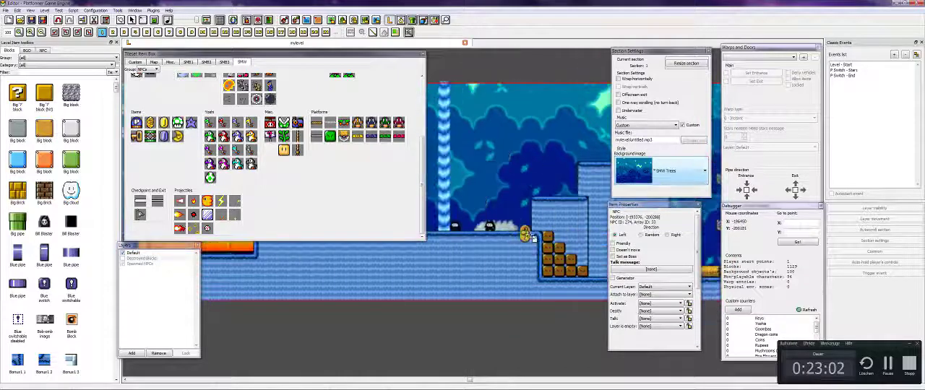
key("Left")
key("Left")
key("Left")
key("Left")
key("Left")
key("Left")
key("Left")
key("Left")
key("Left")
key("Left")
key("Left")
key("Left")
key("Left")
key("Left")
key("Left")
key("Left")
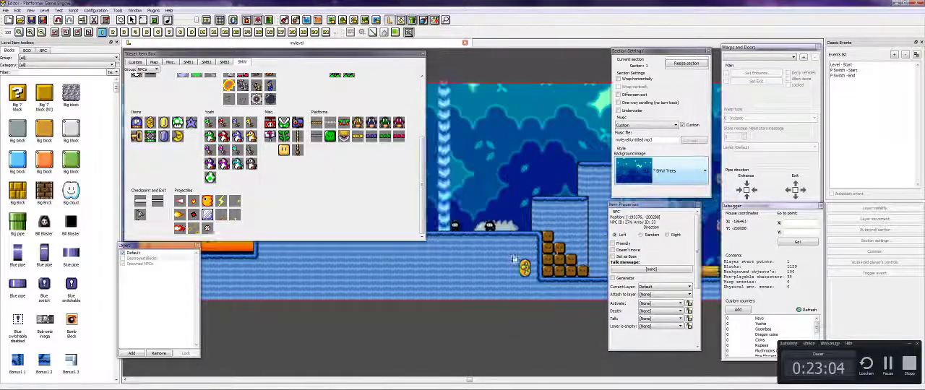
key("Left")
key("Left")
key("Left")
key("Left")
key("Left")
key("Left")
key("Left")
key("Left")
key("Left")
key("Left")
key("Left")
key("Left")
key("Left")
key("Left")
key("Left")
key("Left")
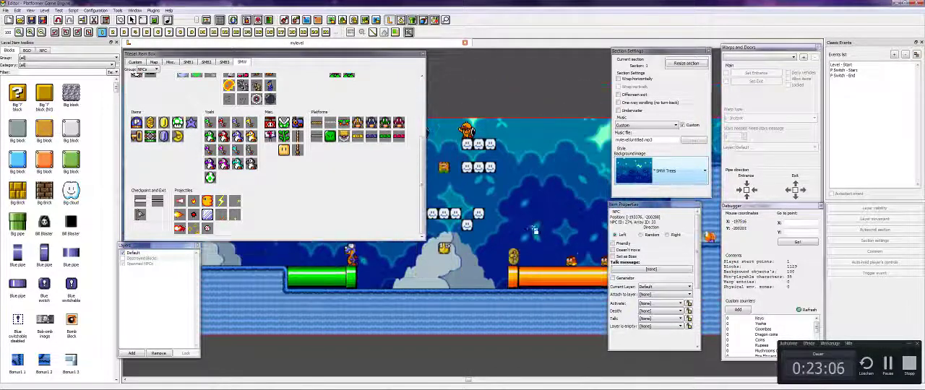
key("Right")
key("Right")
key("Right")
key("Right")
key("Right")
key("Right")
key("Right")
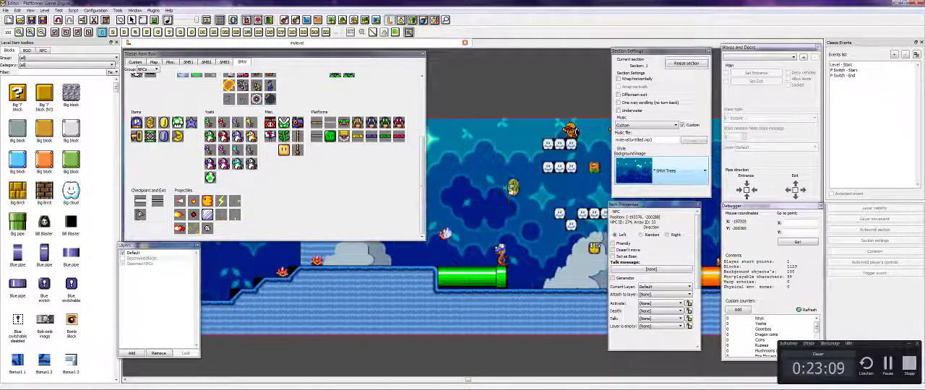
key("Left")
key("Left")
key("Left")
key("Left")
key("Left")
key("Right")
key("Right")
key("Right")
key("Right")
left_click(539, 174)
key("Right")
key("Right")
key("Right")
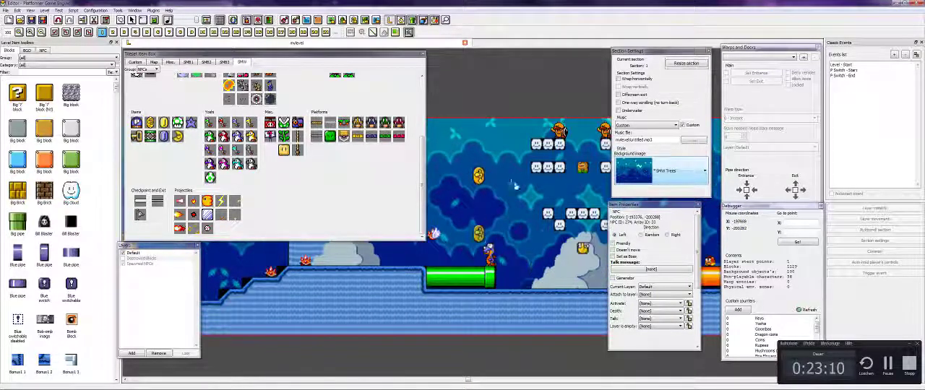
- Place a dragon coin high in the air between the pink structure and the first raised platform, and end coin placement
key("Left")
key("Left")
key("Left")
key("Left")
key("Left")
key("Left")
key("Left")
key("Left")
key("Left")
key("Left")
key("Left")
key("Left")
key("Left")
key("Left")
key("Left")
key("Left")
key("Left")
key("Left")
key("Left")
key("Left")
key("Left")
key("Left")
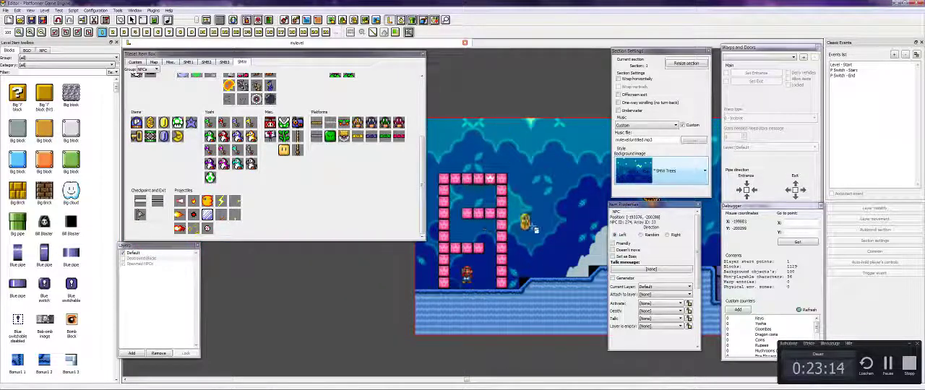
key("Right")
key("Right")
key("Right")
key("Right")
key("Right")
key("Right")
key("Right")
key("Right")
key("Right")
key("Right")
key("Right")
key("Right")
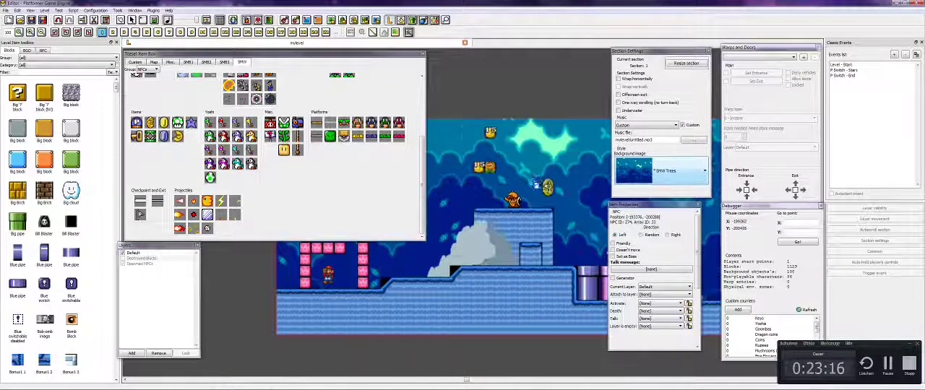
key("Left")
key("Left")
key("Left")
key("Left")
key("Left")
key("Left")
key("Left")
key("Left")
key("Left")
key("Left")
key("Left")
right_click(549, 252)
key("Right")
key("Right")
key("Right")
key("Right")
key("Right")
key("Right")
key("Right")
key("Right")
key("Right")
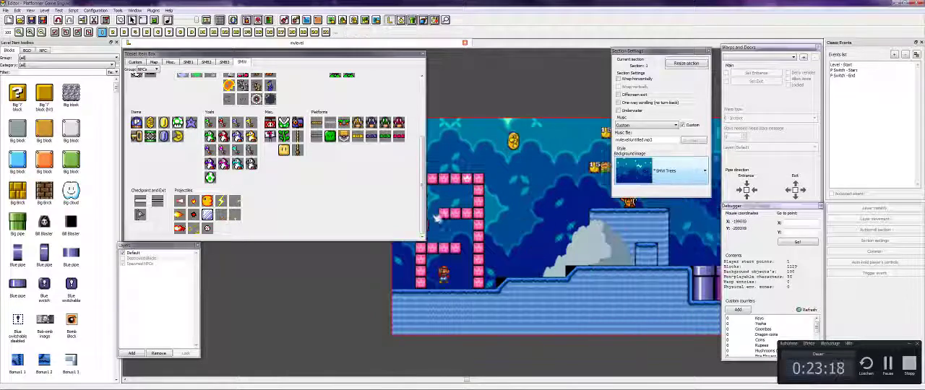
- Read the forum checklist's point on adding some story, and return to the level editor
mouse_move(239, 364)
left_click(99, 384)
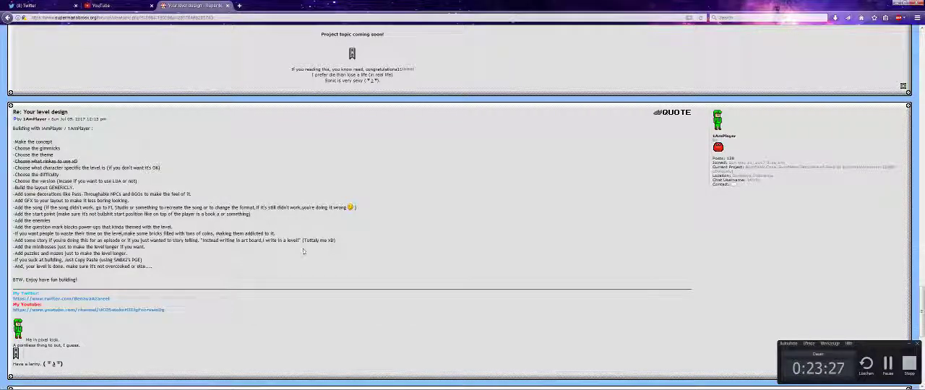
mouse_move(264, 352)
left_click(304, 385)
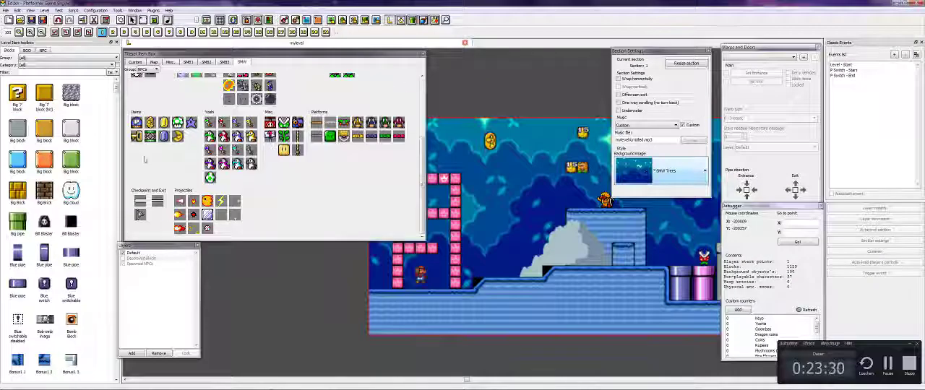
- Select the orange NPC on top of the first raised platform and open its talk message for editing
scroll(234, 188, "up", 5)
scroll(202, 146, "down", 3)
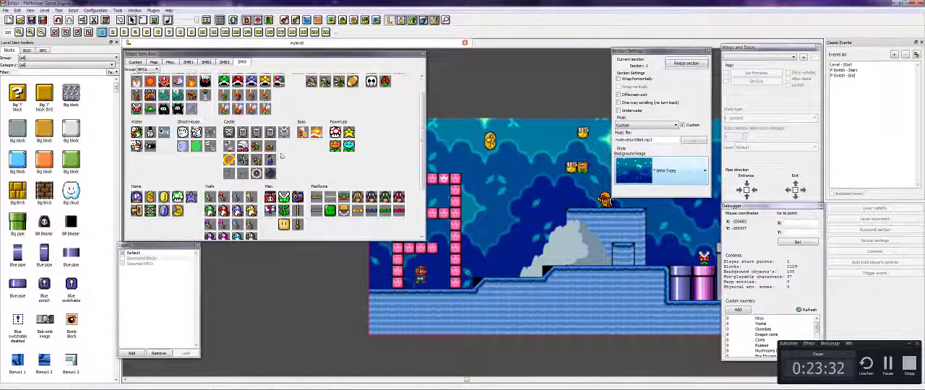
left_click(604, 201)
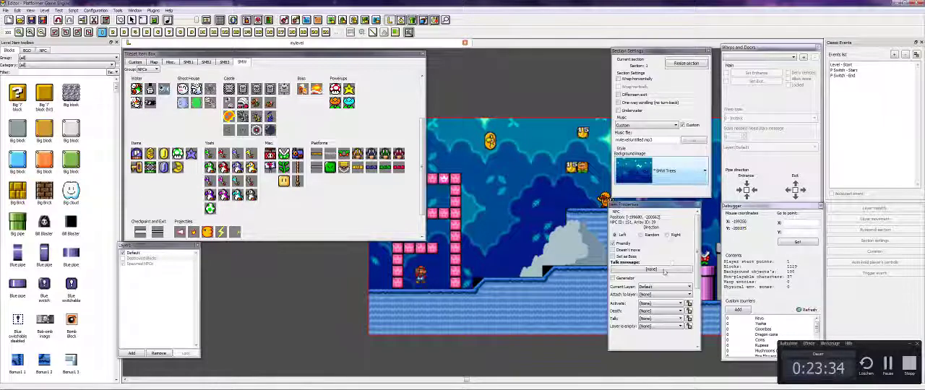
left_click(641, 270)
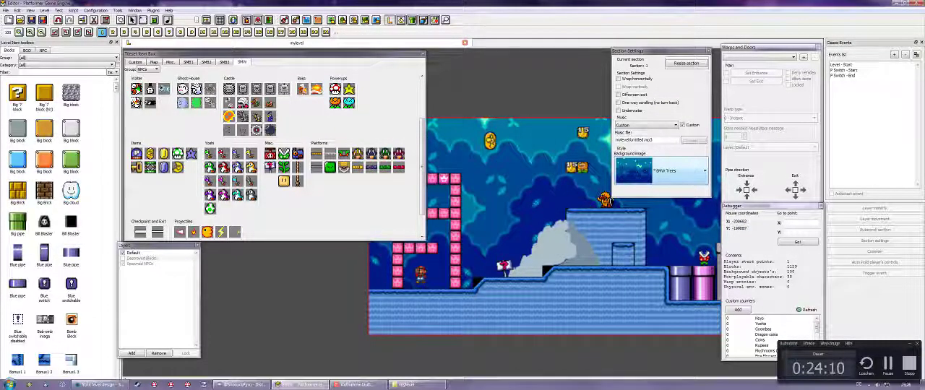
- Check the forum checklist for the points after storytelling, and return to the editor at the level's far end
left_click(101, 384)
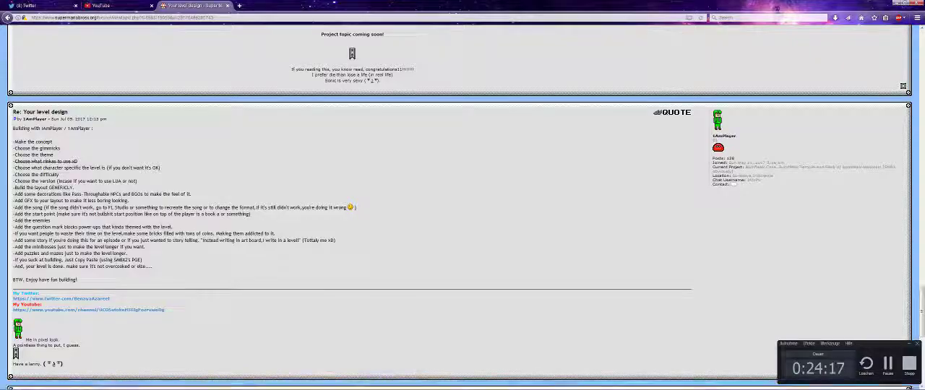
left_click(300, 384)
key("Right")
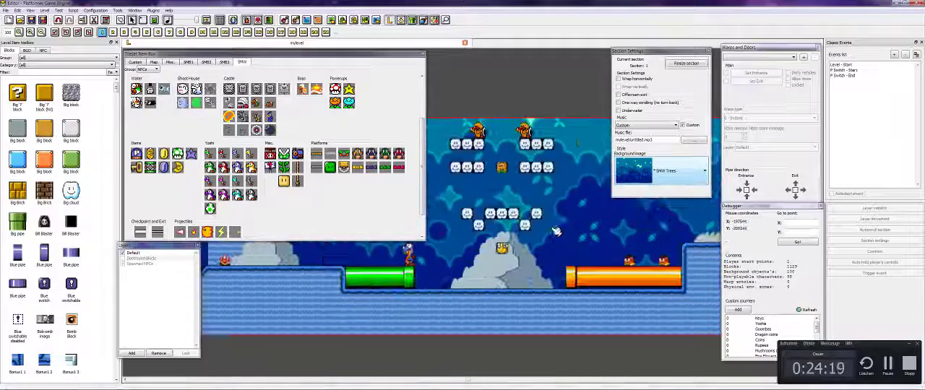
key("Right")
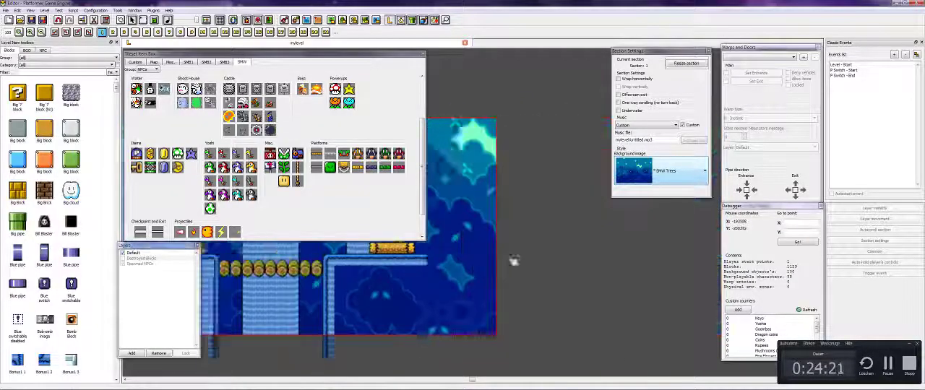
- Extend the blue grass ground surface at the level's far end with the SMW grass top tile, up to the section's edge
key("Left")
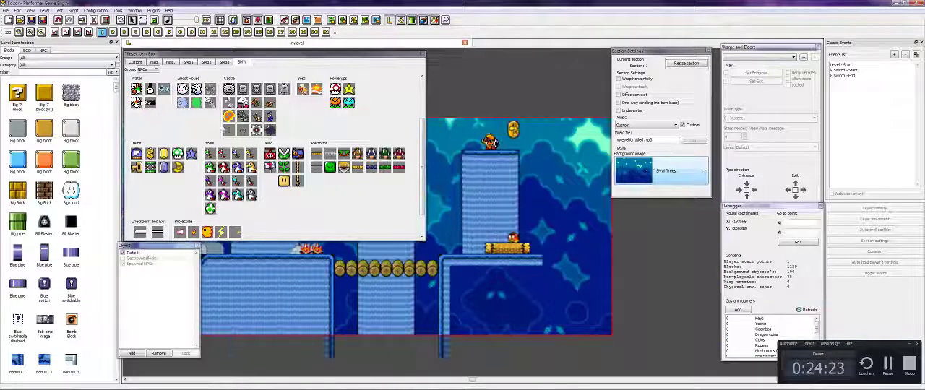
left_click(143, 70)
left_click(146, 85)
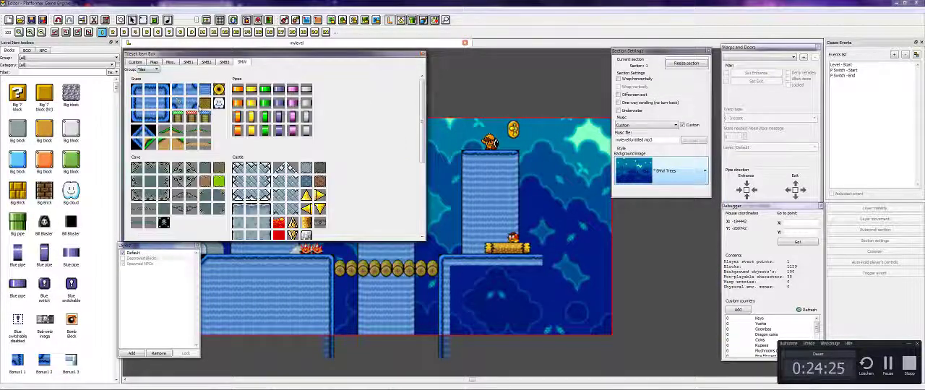
left_click(159, 90)
key("Right")
left_click_drag(543, 265, 549, 264)
key("Left")
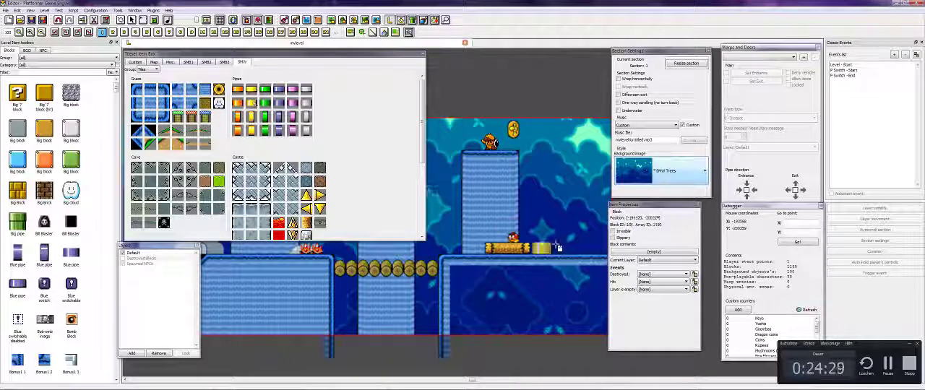
- Place a pipe on the extended ground at the level's end, and end pipe placement
left_click_drag(582, 226, 582, 223)
key("Right")
right_click(555, 191)
key("Left")
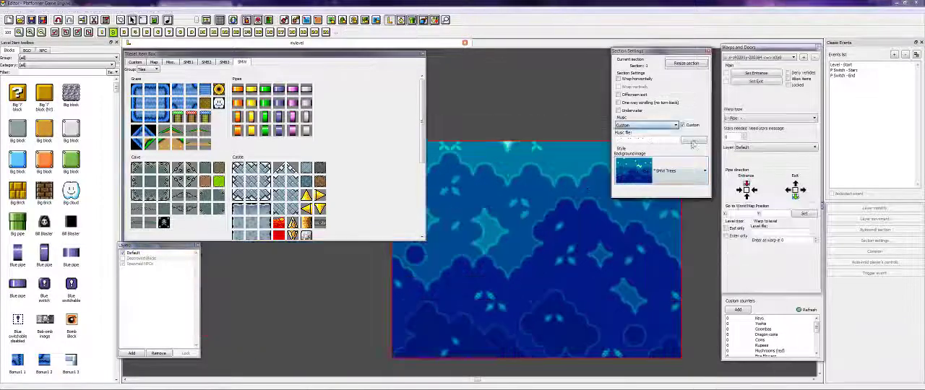
- Set section 2's custom music file to mylevel/miniboss.mp3
left_click(687, 142)
left_click_drag(505, 153, 505, 174)
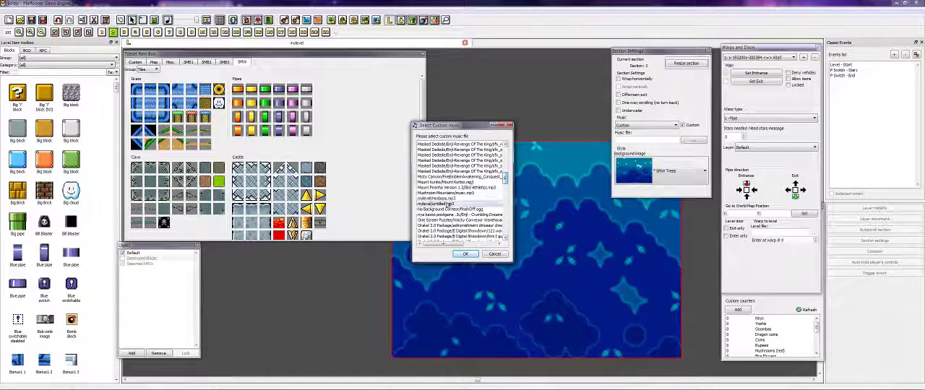
double_click(448, 204)
left_click(698, 142)
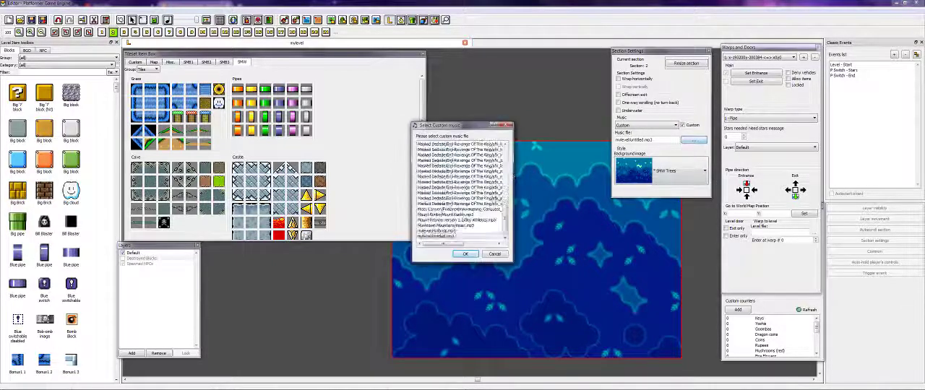
double_click(456, 232)
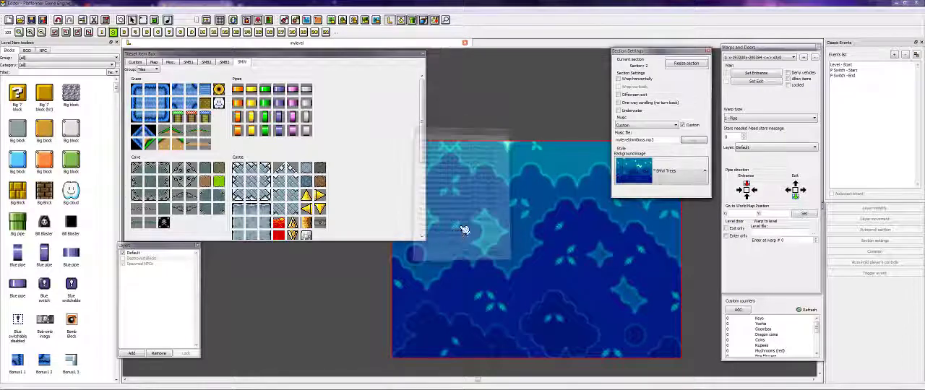
- Lay a grass surface row across the full width of section 2, just above its lower edge
key("Right")
key("Right")
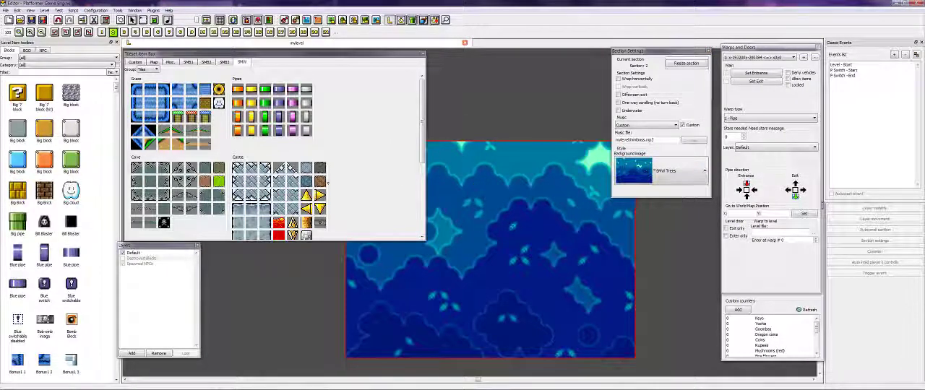
key("Left")
key("Right")
key("Down")
key("Left")
key("Up")
left_click(151, 91)
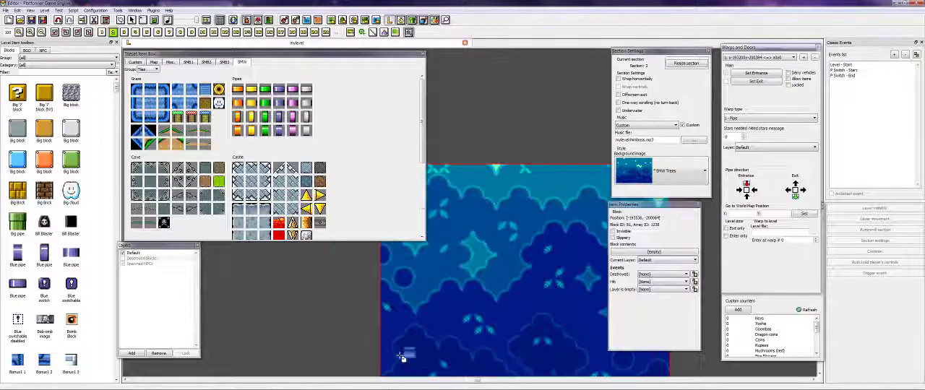
left_click(386, 351)
key("Right")
key("Down")
key("Left")
key("Right")
left_click_drag(393, 298, 437, 299)
key("Left")
right_click(532, 231)
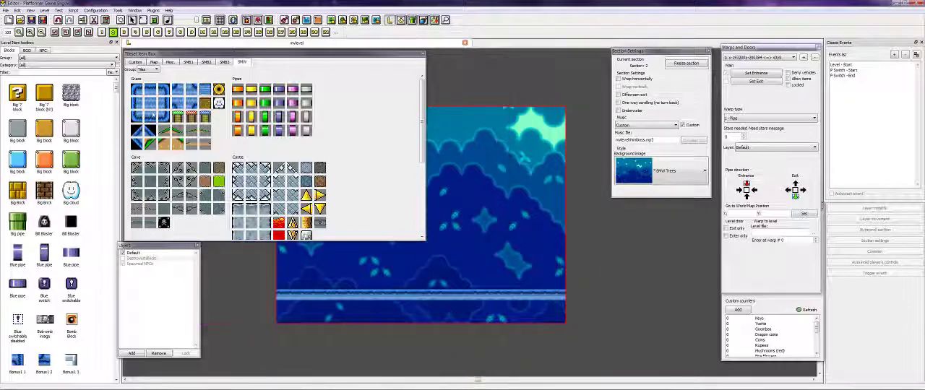
- Fill the space beneath section 2's grass surface with plain blue ground tiles
left_click(152, 105)
mouse_move(286, 316)
left_mouse_down()
mouse_move(557, 315)
mouse_move(294, 307)
left_mouse_up()
right_click(515, 221)
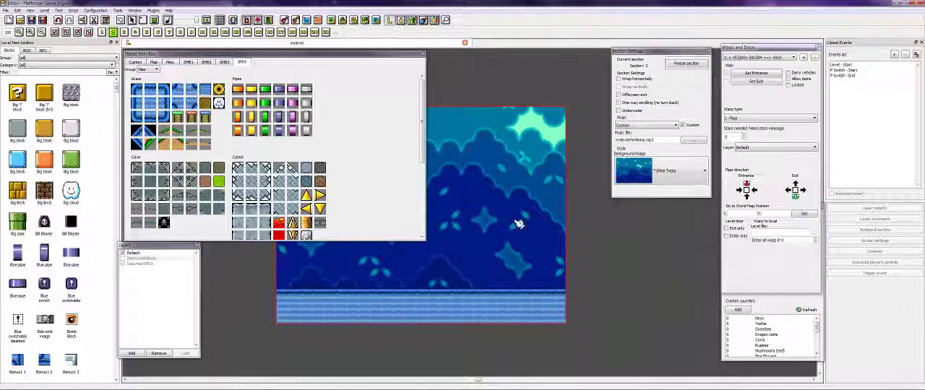
- Build a yellow pipe hanging down from section 2's ceiling near its start, with the opening facing the ground
key("Left")
key("Right")
key("Left")
key("Up")
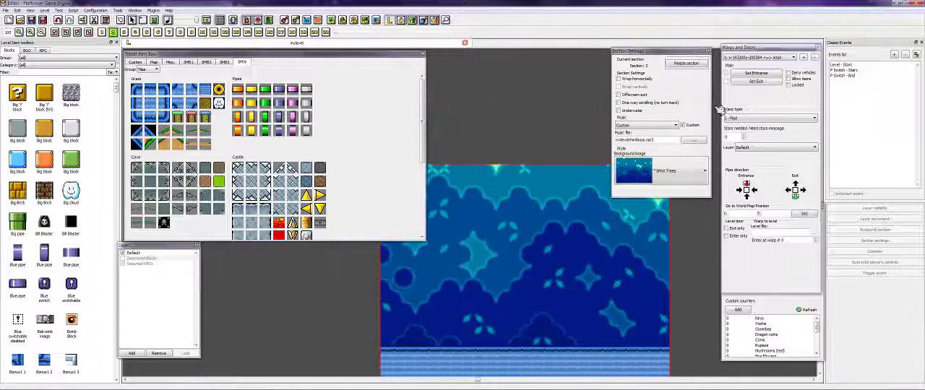
key("Right")
left_click(253, 103)
key("Left")
key("Down")
left_click_drag(472, 168, 473, 169)
right_click(472, 169)
key("Up")
left_click(254, 92)
left_click(473, 229)
right_click(473, 229)
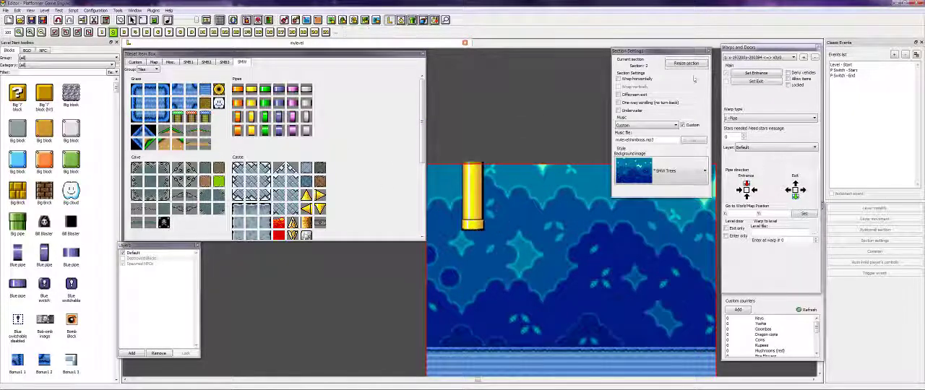
- Set the pipe warp's exit directly beneath the hanging yellow pipe in section 2
key("Right")
key("Left")
key("Right")
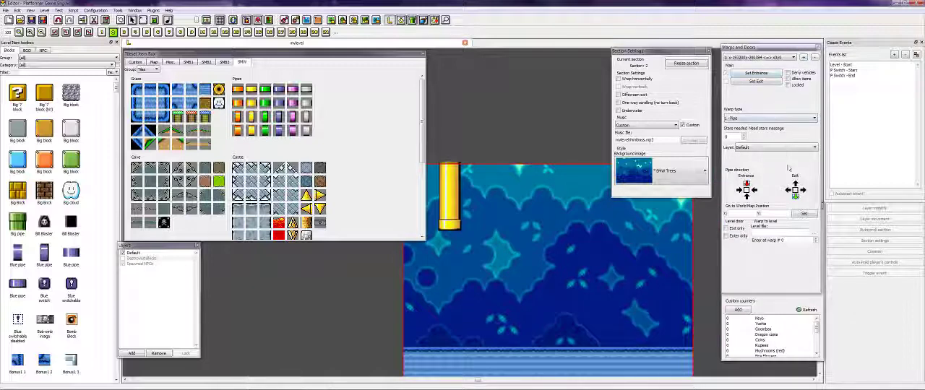
left_click(754, 81)
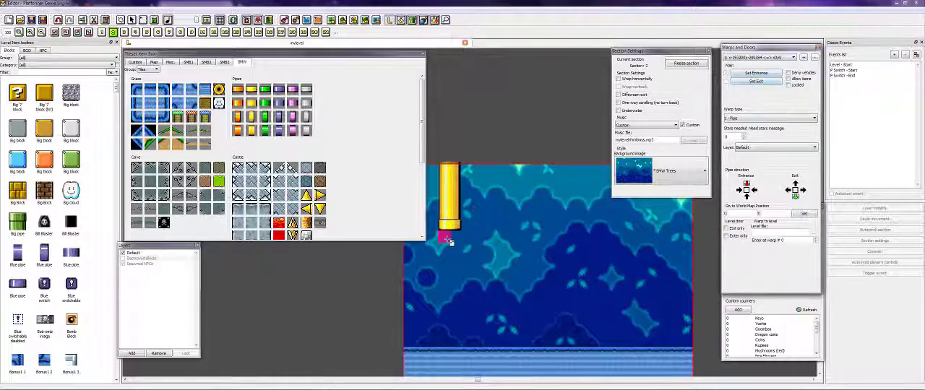
left_click(449, 241)
- Place the SMB3 Larry boss NPC on the ground near the far end of section 2
key("Right")
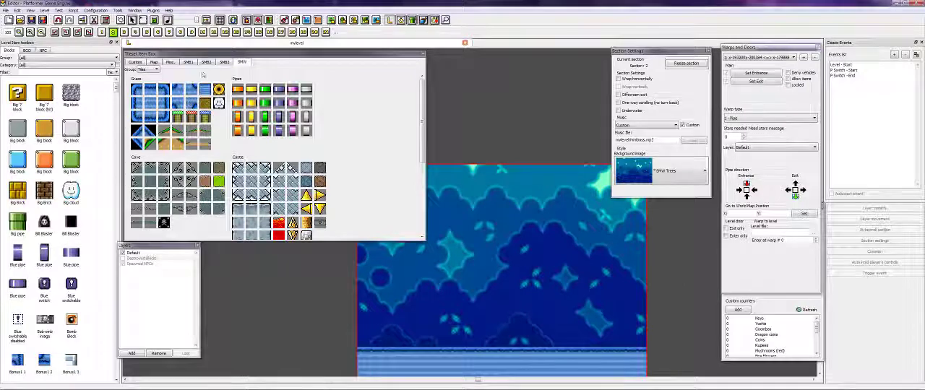
left_click(150, 69)
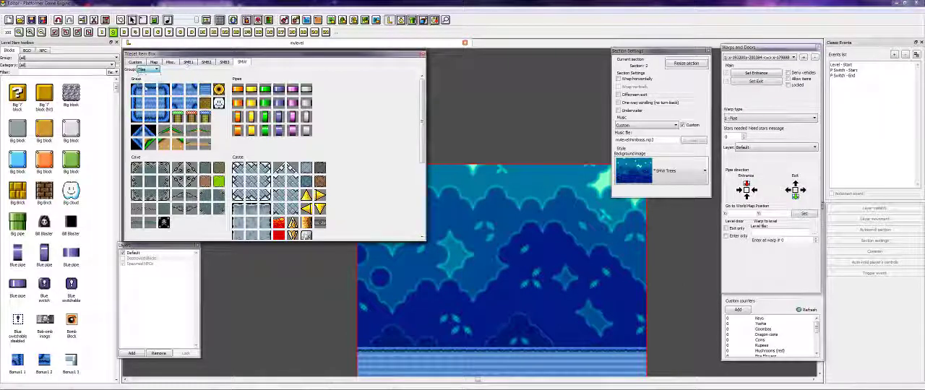
scroll(149, 70, "up", 2)
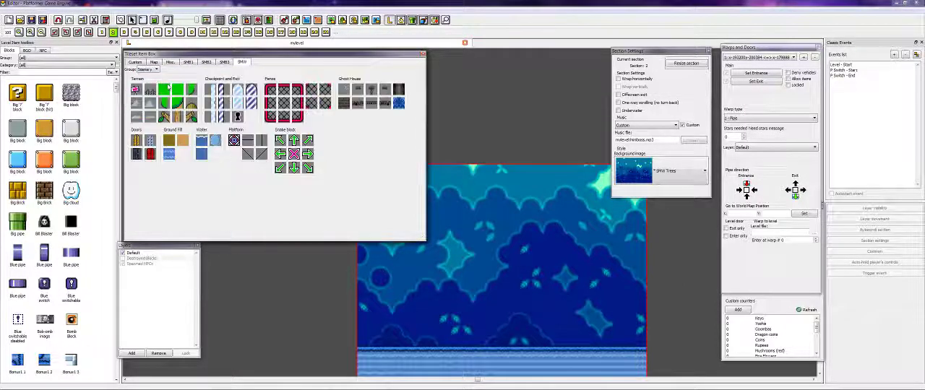
left_click(223, 63)
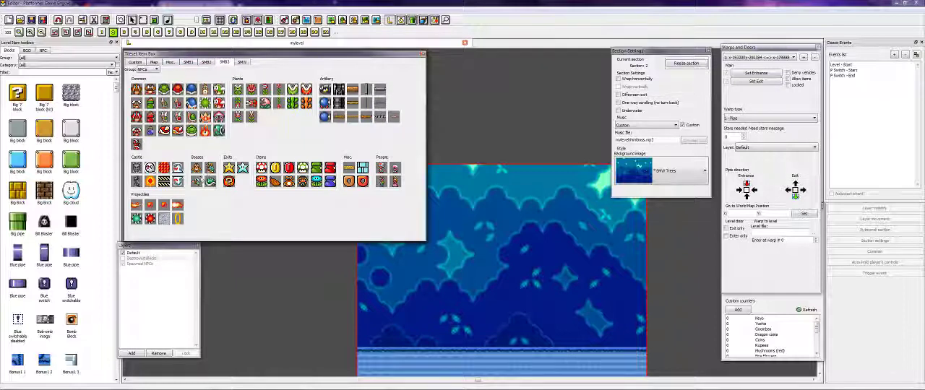
left_click(196, 181)
left_click(570, 341)
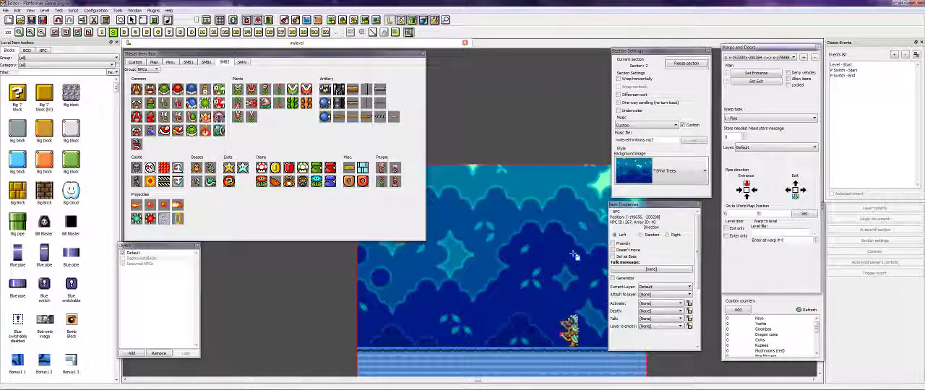
right_click(563, 279)
- Read the forum checklist's point on adding puzzles and mazes, and return to the level editor
key("Right")
key("Down")
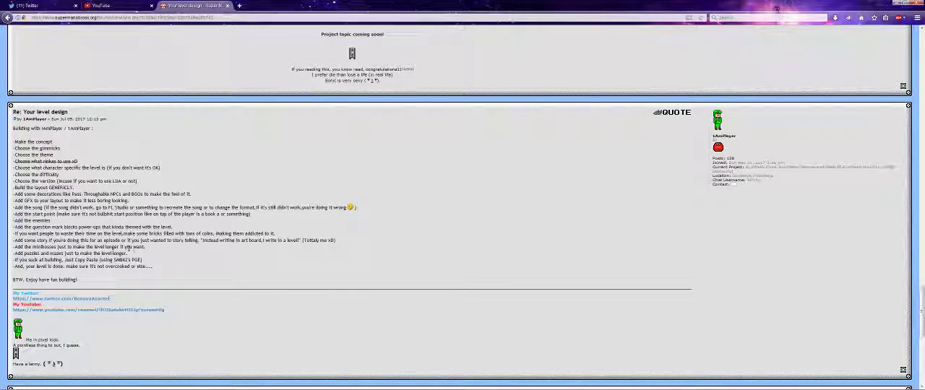
left_click_drag(128, 255, 50, 255)
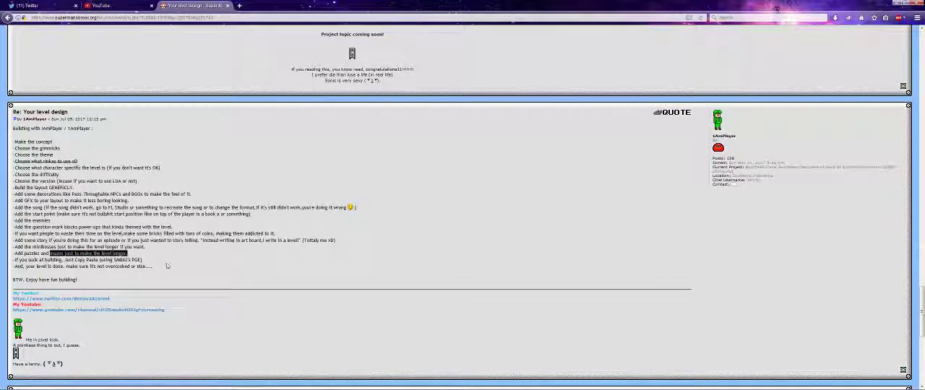
left_click(237, 324)
mouse_move(241, 389)
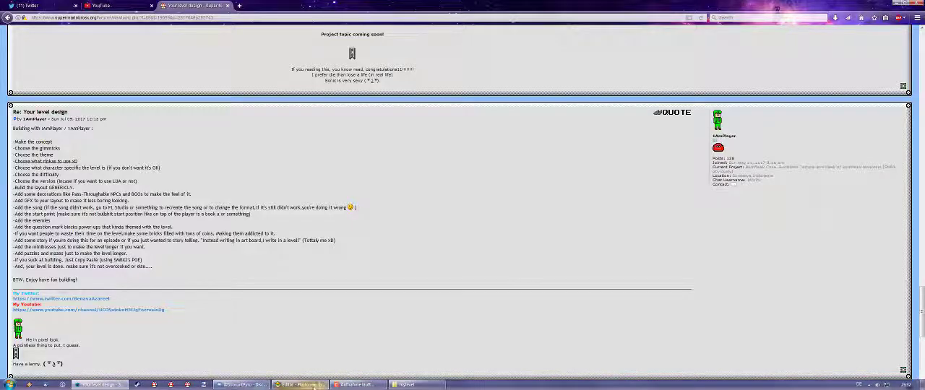
left_click(315, 385)
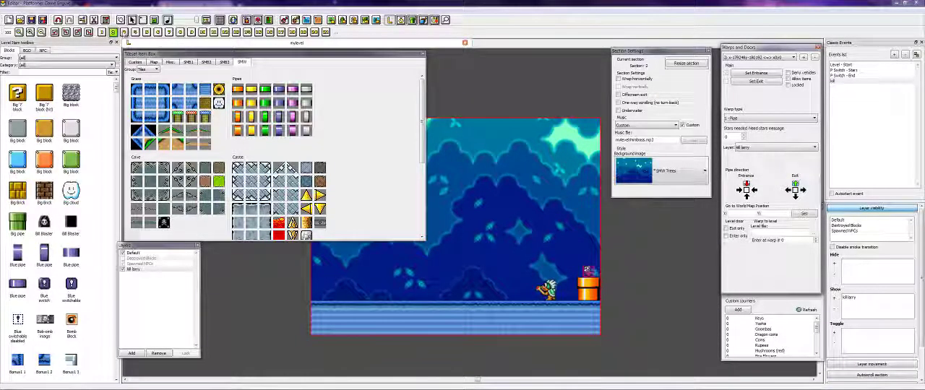
- Give section 3 the custom music file mylevel/untitled.mp3 and the SMW Trees background image
left_click(125, 33)
left_click(694, 139)
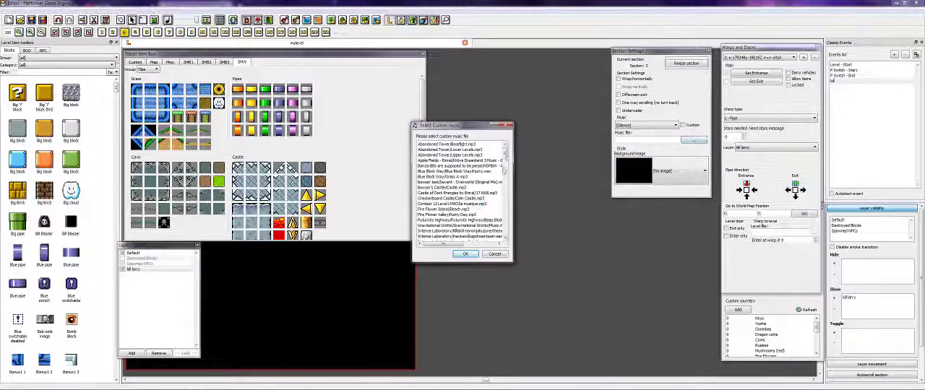
left_click_drag(506, 154, 505, 183)
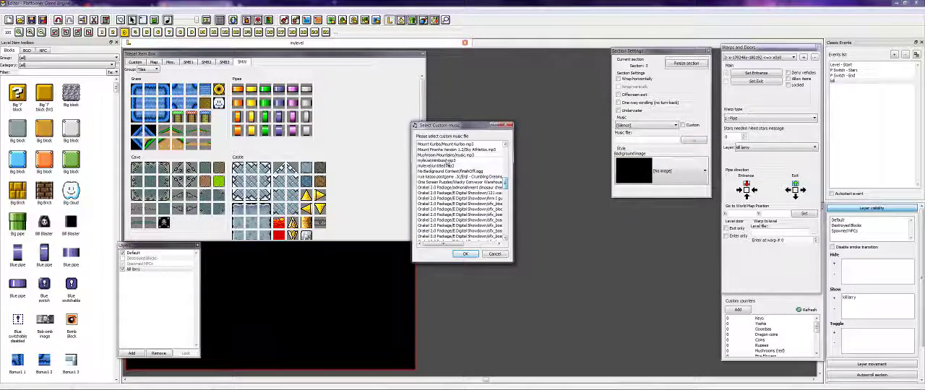
double_click(448, 166)
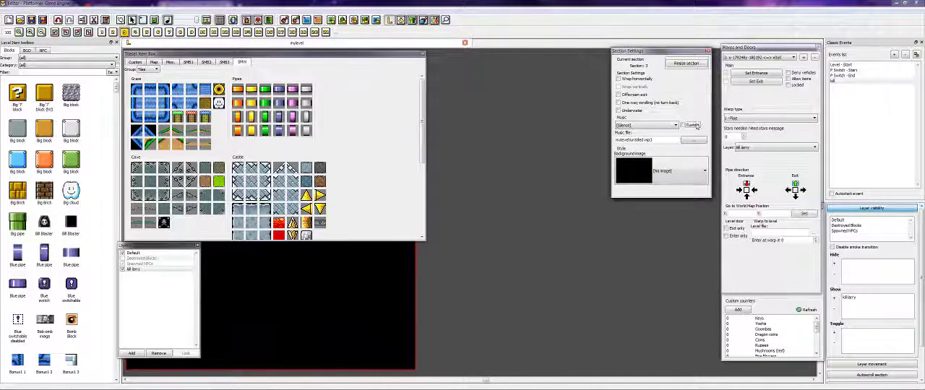
left_click(675, 171)
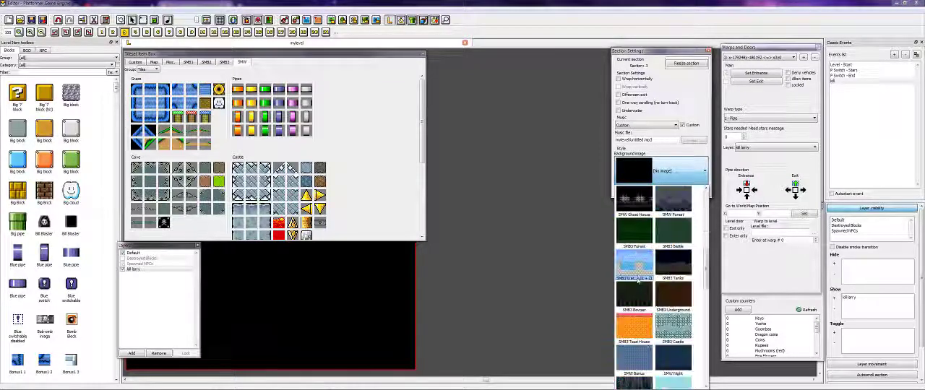
scroll(629, 266, "down", 10)
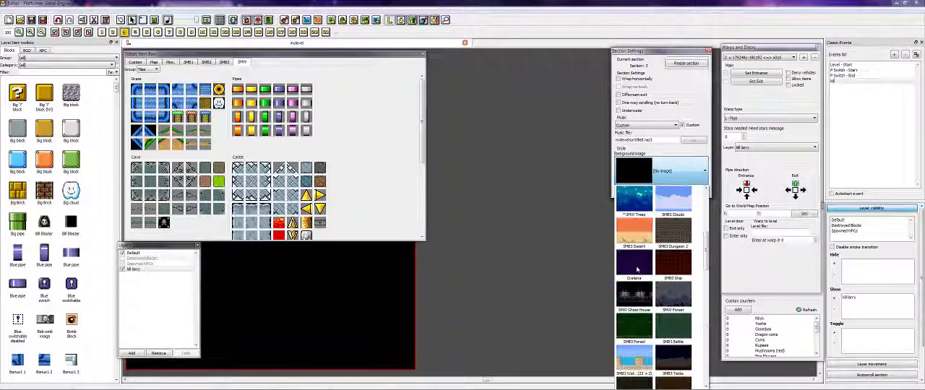
left_click(634, 292)
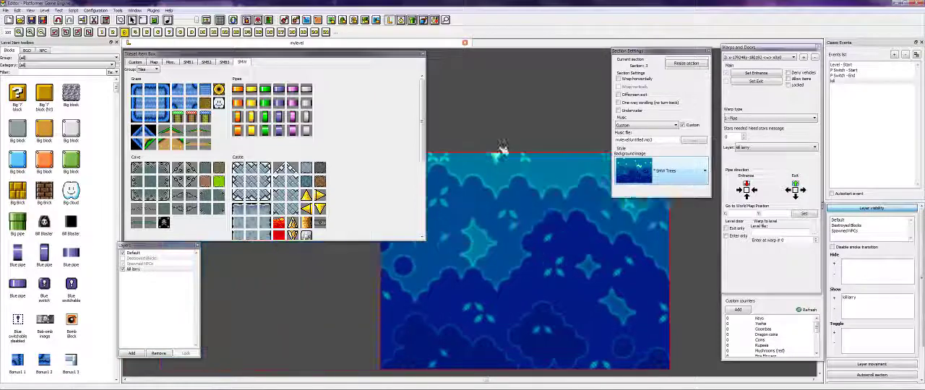
- Place the second pipe warp's exit in the lower part of section 3, near its start
key("Right")
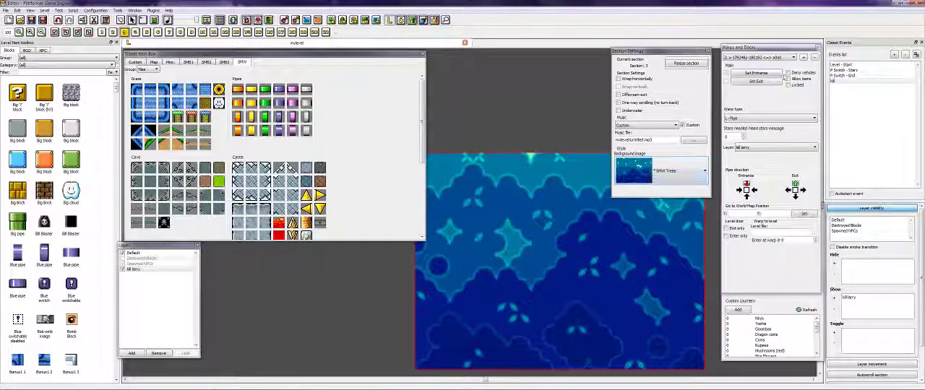
left_click(770, 81)
left_click(490, 300)
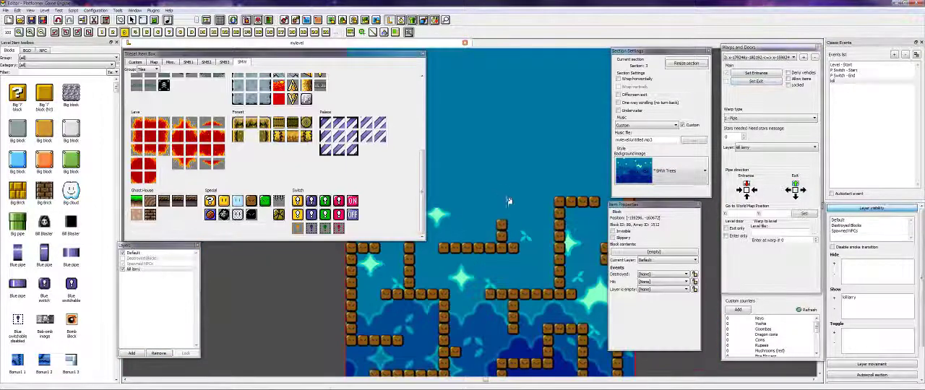
- Build winding maze walls of brown blocks through section 3, rising from its lower part and ending at its far edge
key("Left")
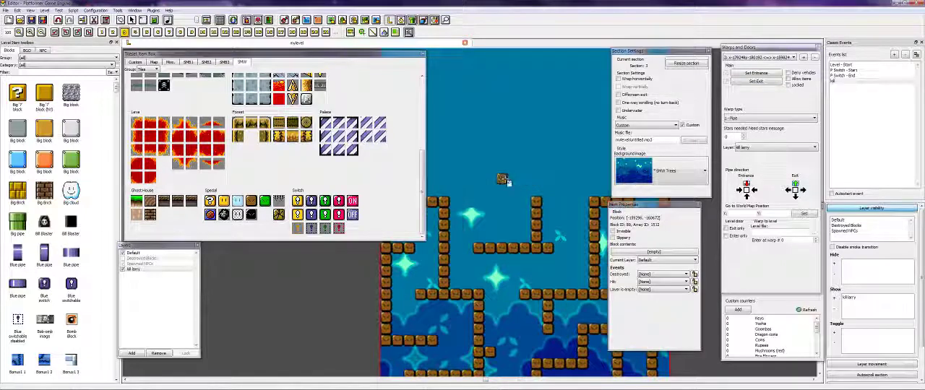
key("Left")
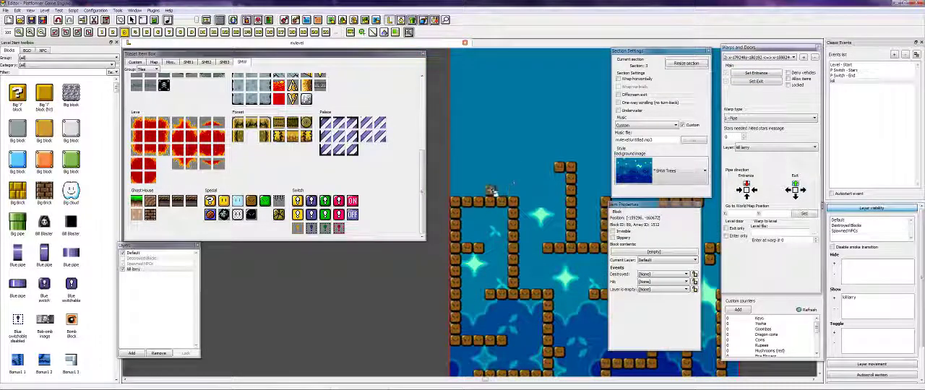
mouse_move(492, 192)
left_mouse_down()
mouse_move(493, 145)
mouse_move(551, 145)
mouse_move(515, 159)
left_mouse_up()
key("Right")
key("Right")
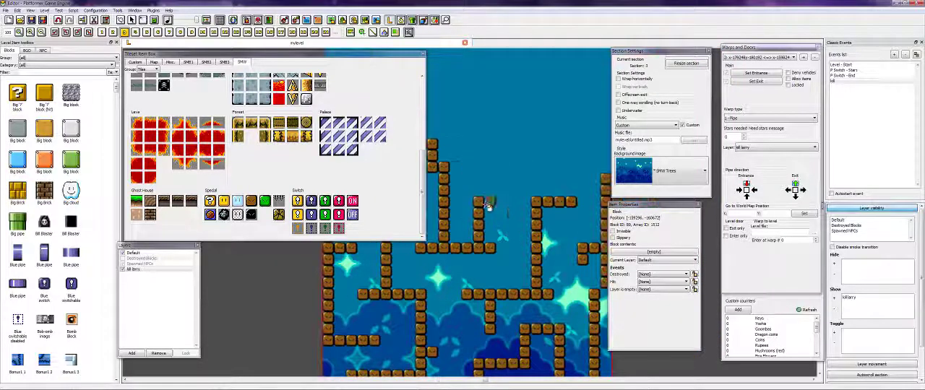
key("Right")
mouse_move(501, 192)
left_mouse_down()
mouse_move(521, 153)
mouse_move(551, 184)
left_mouse_up()
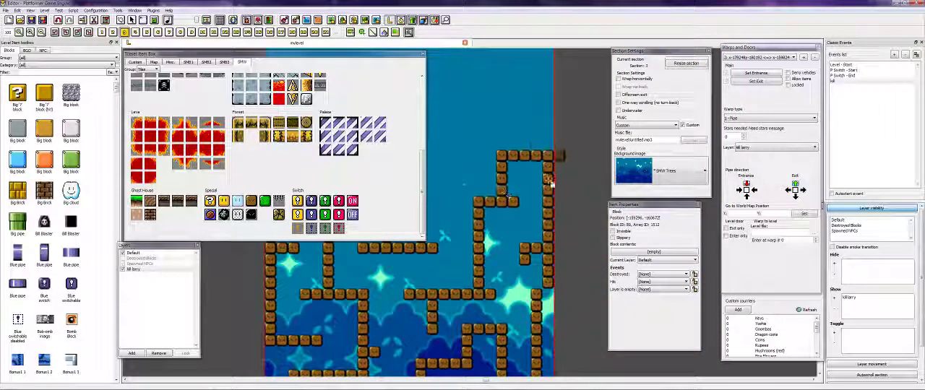
- Extend the upper part of section 3's maze with further vertical walls of brown blocks, and finish placing blocks
key("Left")
key("Left")
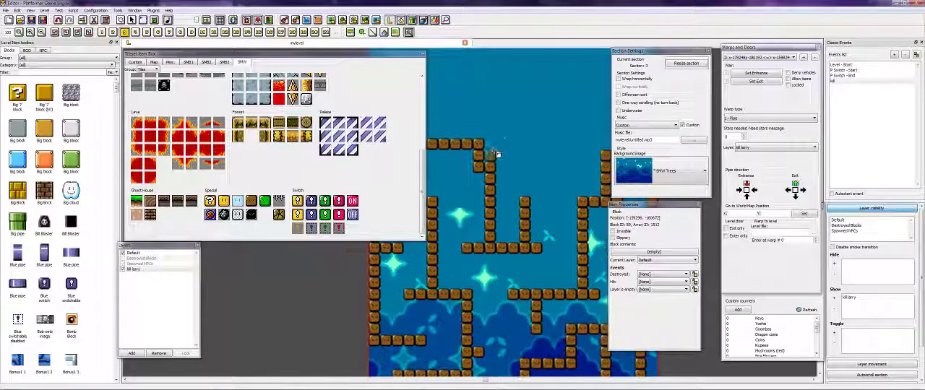
left_click_drag(528, 182, 527, 165)
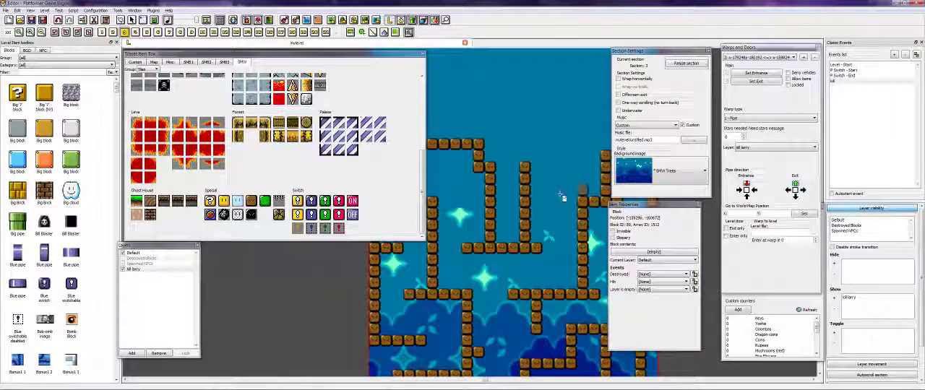
key("Right")
key("Up")
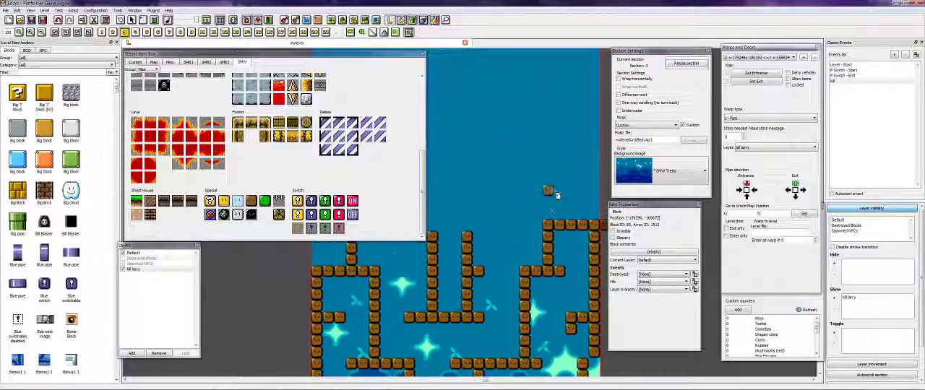
key("Left")
right_click(537, 171)
key("Right")
key("Down")
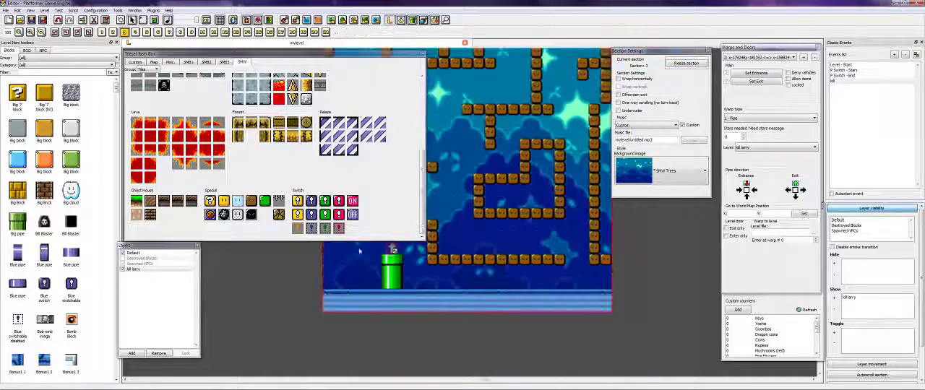
- Check the finished maze, read the forum checklist's point on copying and pasting, and return to the level editor
key("Up")
key("Left")
key("Right")
left_click(101, 385)
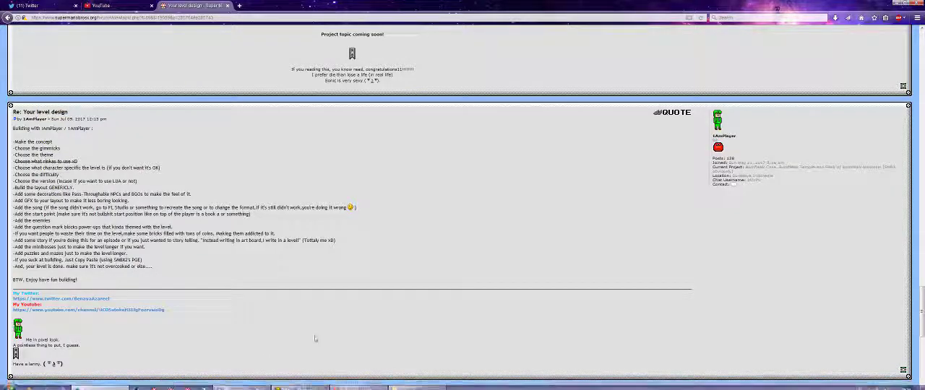
left_click(297, 385)
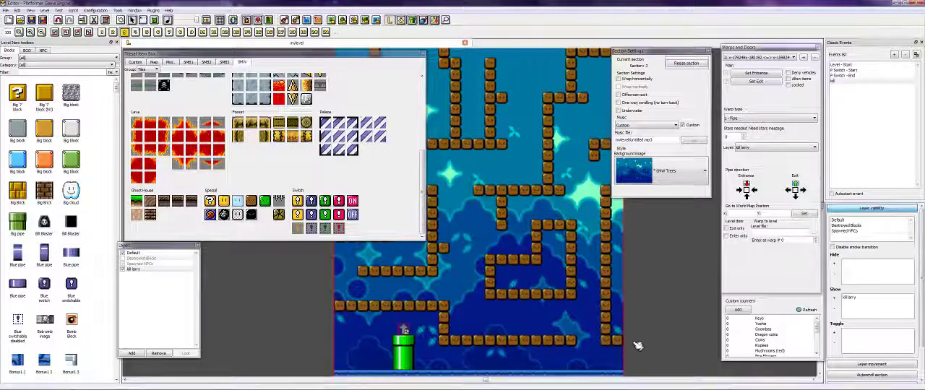
- Select all the brown maze blocks in section 3, copy them and paste a duplicate
left_click_drag(633, 346, 432, 218)
key("Up")
key("Left")
key("Down")
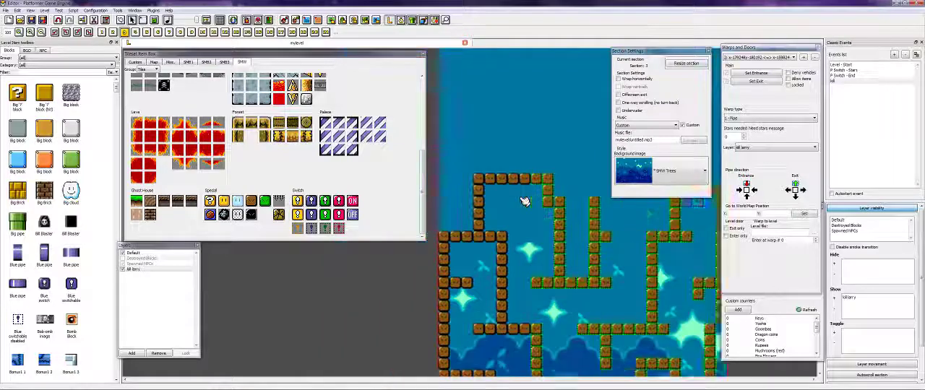
key("Right")
key("Right")
key("Down")
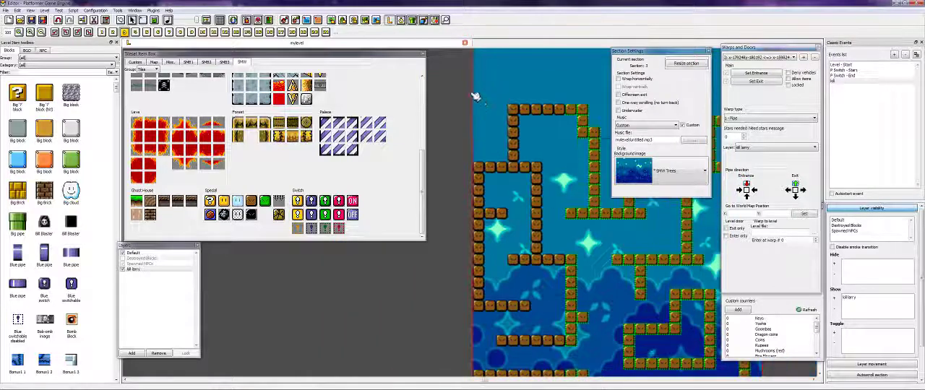
key("Down")
left_click_drag(462, 68, 821, 348)
left_click_drag(570, 330, 793, 385, "ctrl")
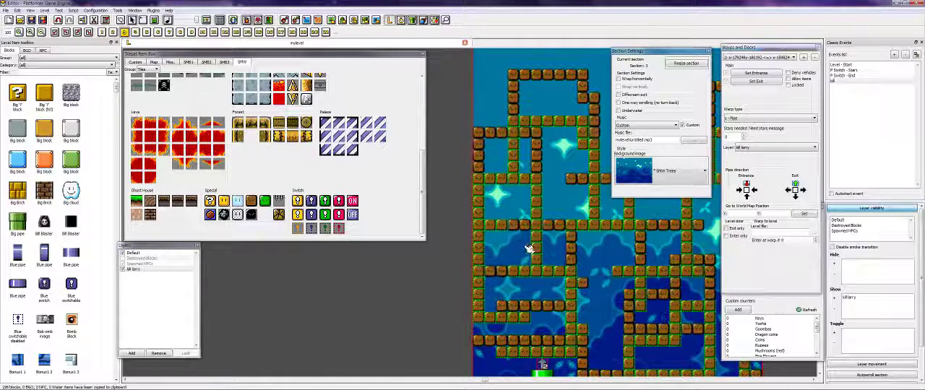
key("ctrl+c")
key("ctrl+v")
- Move the pasted maze copy up so that it sits above the original maze in section 3
scroll(530, 111, "up", 4)
left_click_drag(535, 216, 532, 91)
key("Down")
left_click_drag(583, 222, 535, 262)
key("Right")
key("Up")
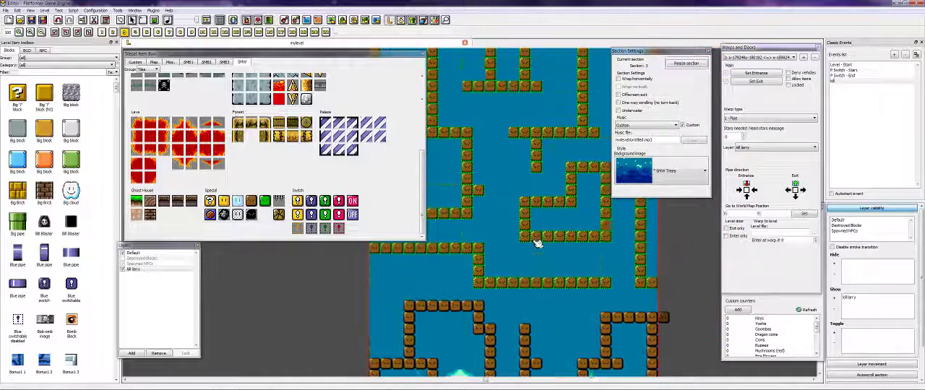
key("Left")
key("Down")
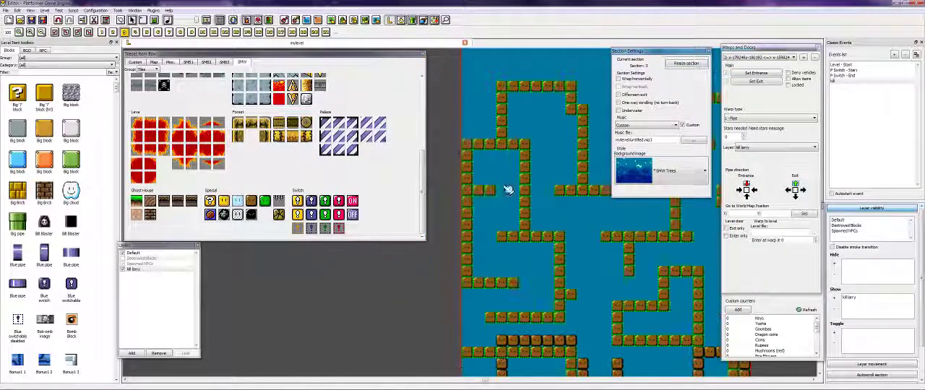
- Shift the upper maze copy sideways so that it overlaps the section's near border, and deselect it
key("Right")
key("Down")
left_click_drag(505, 333, 510, 272)
key("Up")
left_click_drag(553, 309, 512, 301)
left_click(513, 313)
key("Up")
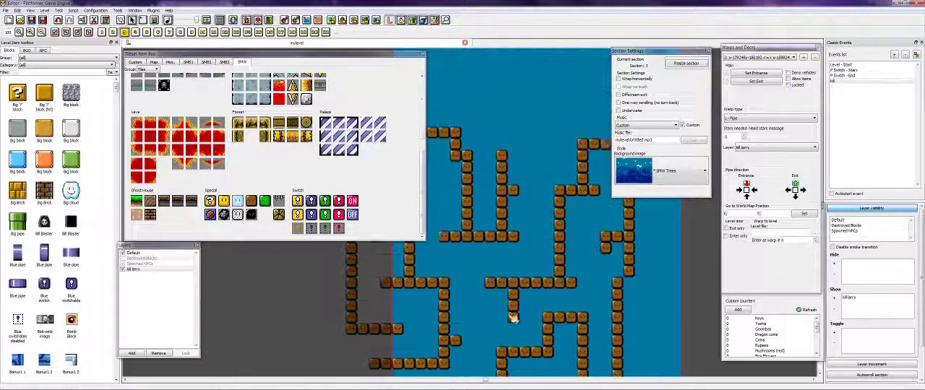
key("Down")
key("Right")
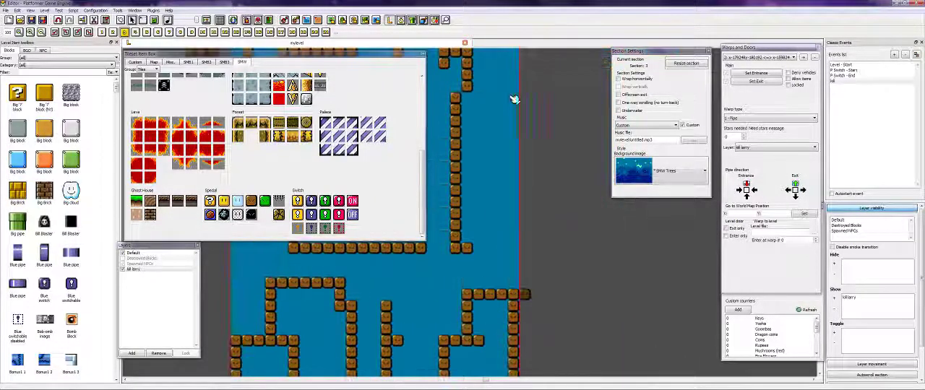
- Paste another copy of the maze and place it overlapping the first copy and the section's far border
key("ctrl+v")
left_click_drag(581, 253, 552, 130)
left_click(567, 313)
key("Up")
key("Left")
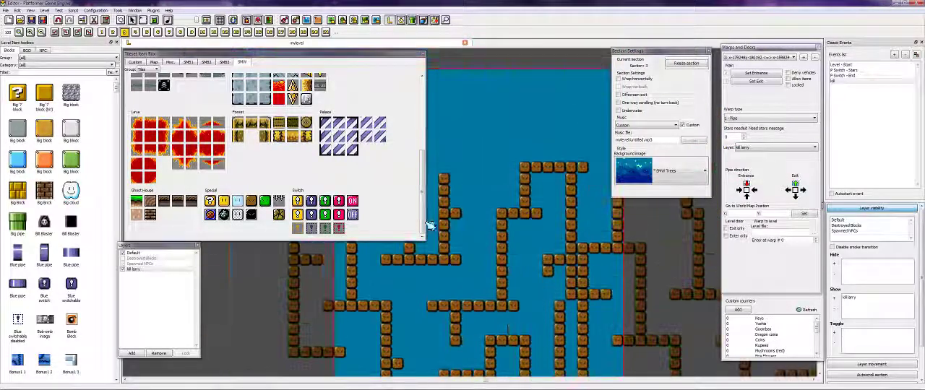
- Look over the stacked mazes, read the forum checklist's last point on finishing the level, and return to the level editor
key("Right")
key("Left")
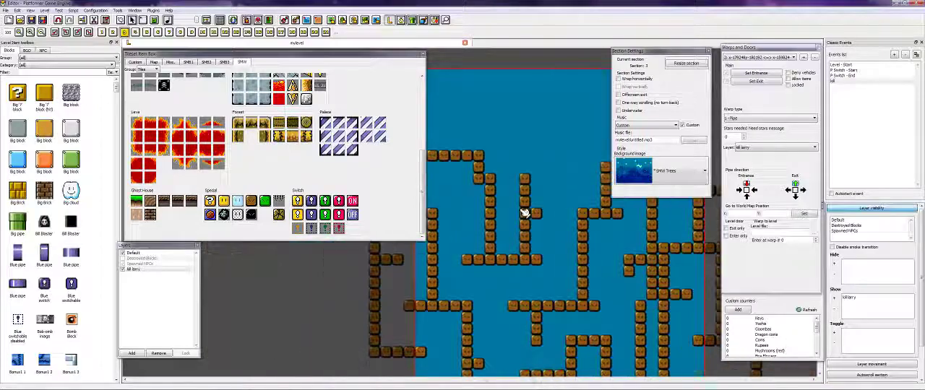
key("Right")
key("Right")
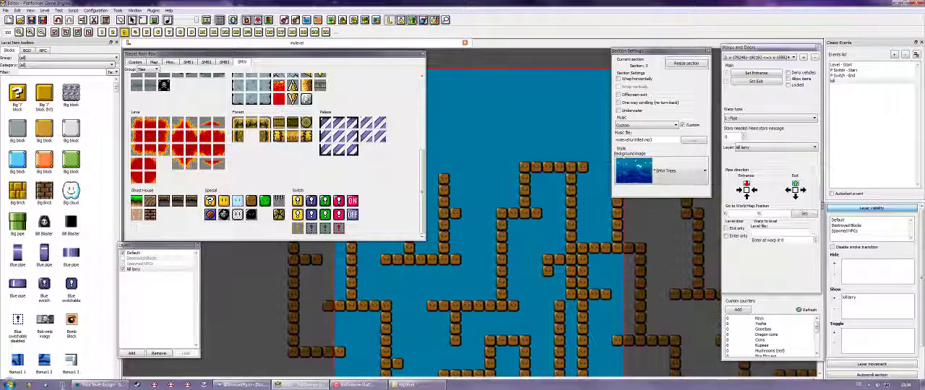
left_click(102, 388)
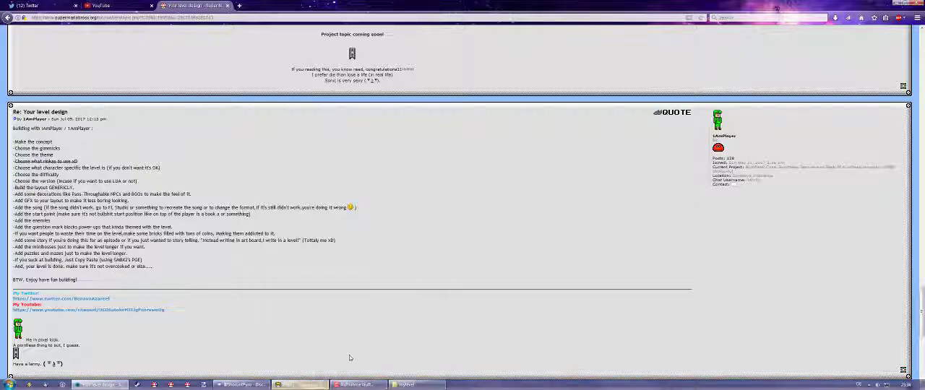
left_click(332, 385)
- Place a star exit from the SMB3 NPCs in the open space above the upper maze of section 3
scroll(450, 148, "up", 2)
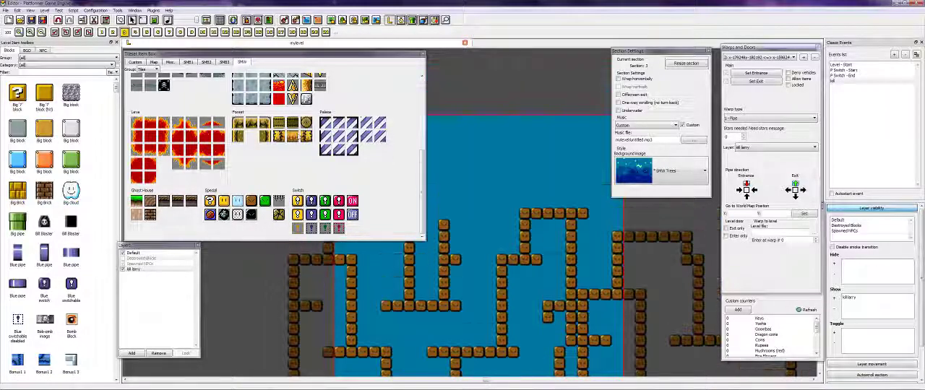
scroll(299, 132, "up", 3)
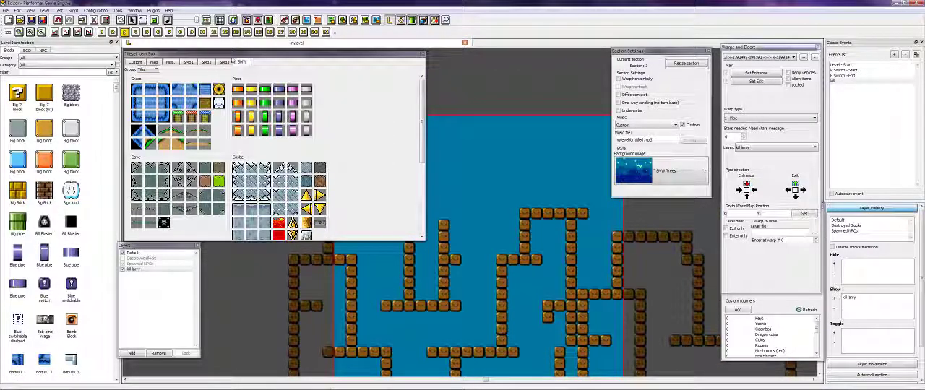
left_click(226, 61)
left_click(152, 69)
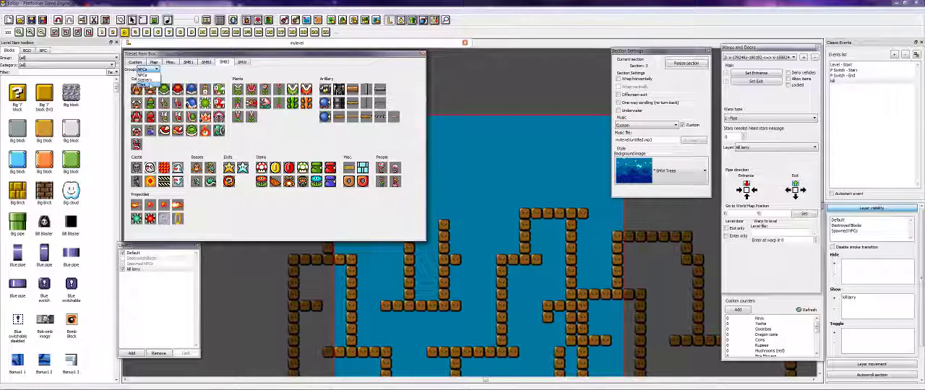
left_click(148, 81)
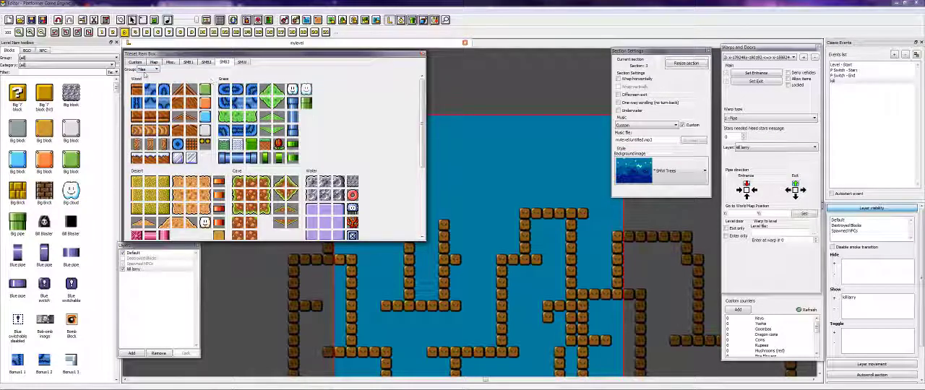
left_click(148, 69)
left_click(148, 75)
left_click(243, 168)
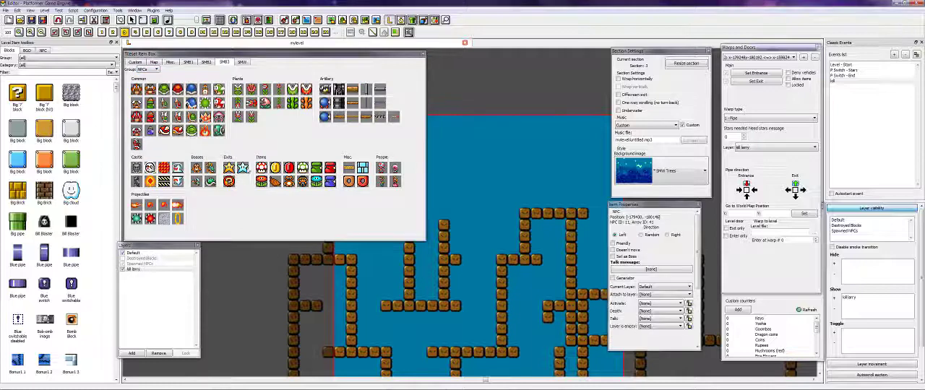
left_click(555, 169)
right_click(584, 132)
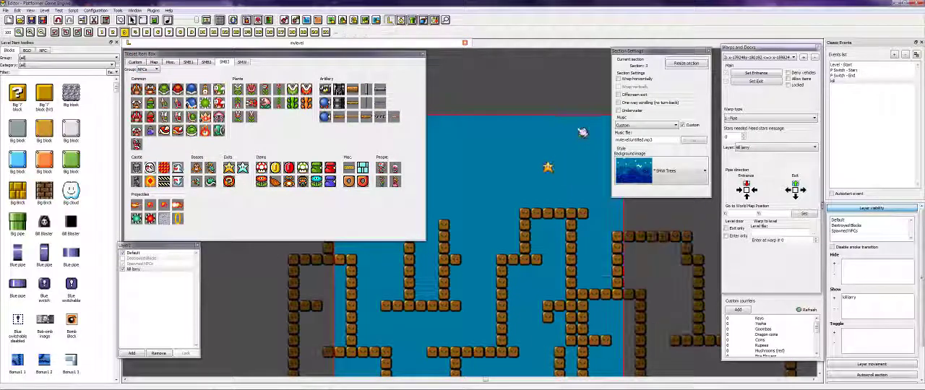
- Remove the star above the maze and place a new SMB3 star exit one tile nearer the section's far border
key("Right")
key("Right")
key("Right")
key("Right")
key("Right")
key("Up")
key("Up")
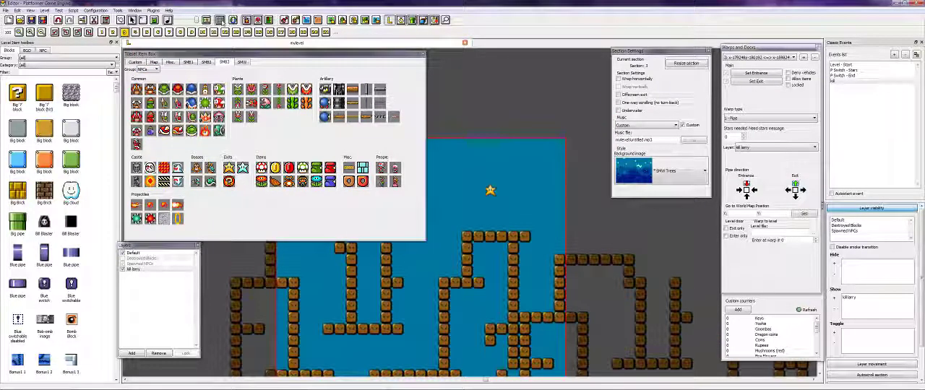
left_click(206, 23)
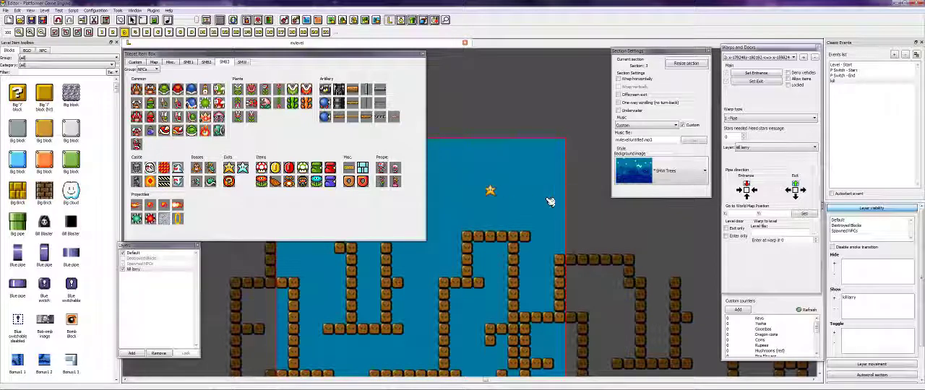
left_click_drag(491, 190, 515, 203)
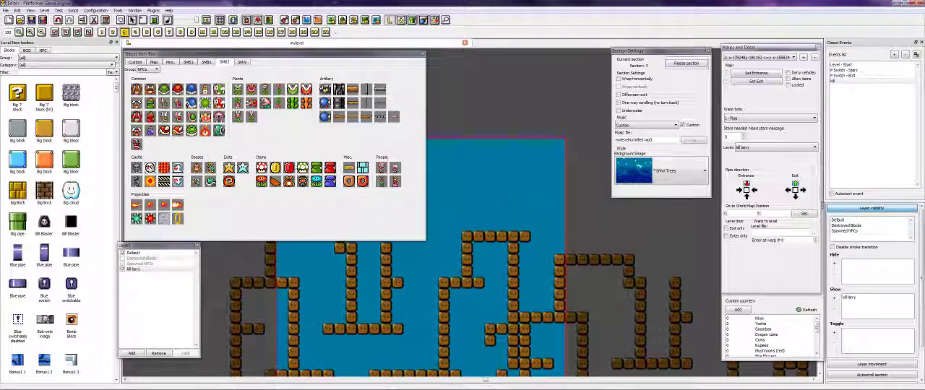
left_click(245, 172)
left_click(503, 193)
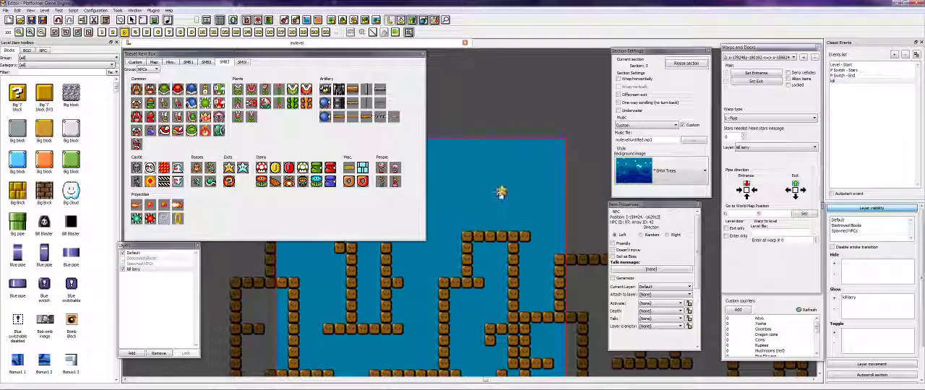
right_click(540, 154)
- Start a playtest of the level and hit the pink switch block to open the block enclosure at the start
key("Left")
key("Left")
key("Down")
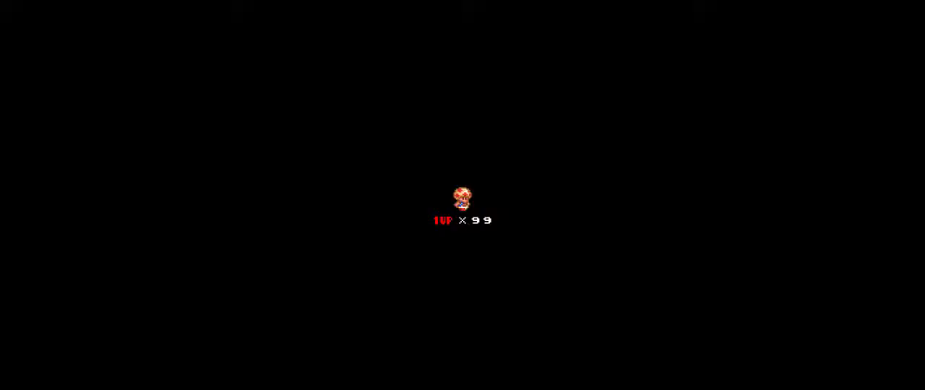
key("Right")
key("z")
key("Left")
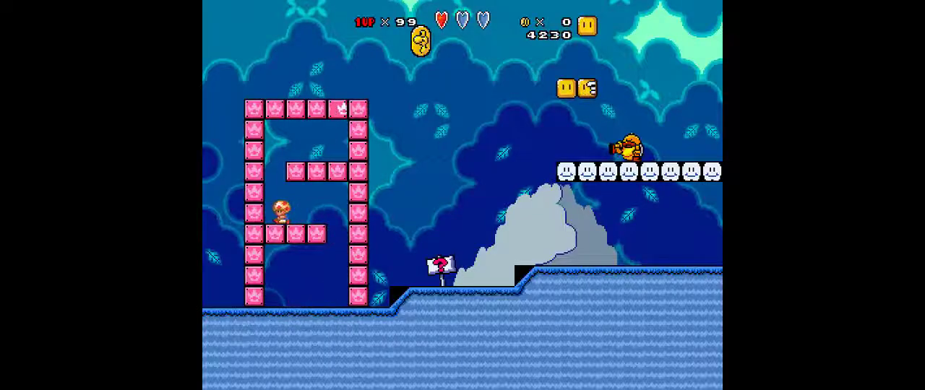
key("z")
key("Right")
key("Right")
key("z")
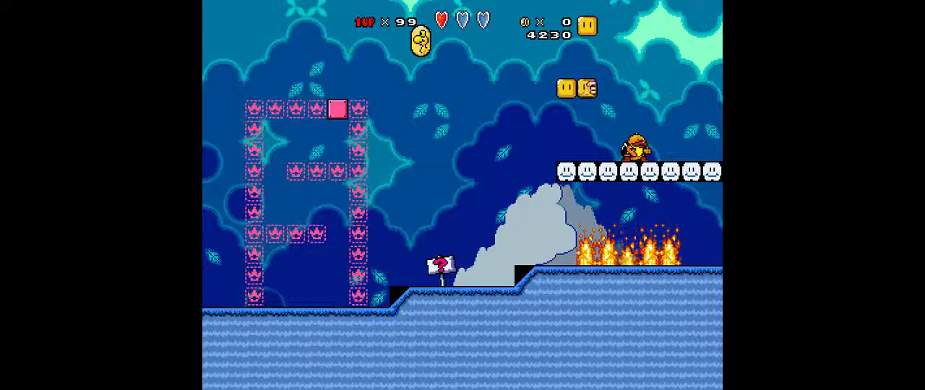
- Leave the block enclosure in the playtest, go to the sign and read its message
key("Right")
key("z")
key("Right")
key("Up")
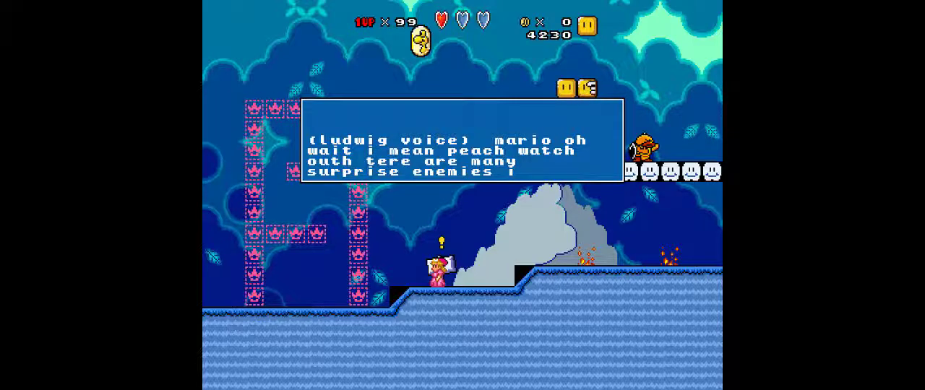
- Close the sign's message and move past the ground flames beneath the first cloud platform in the playtest
key("z")
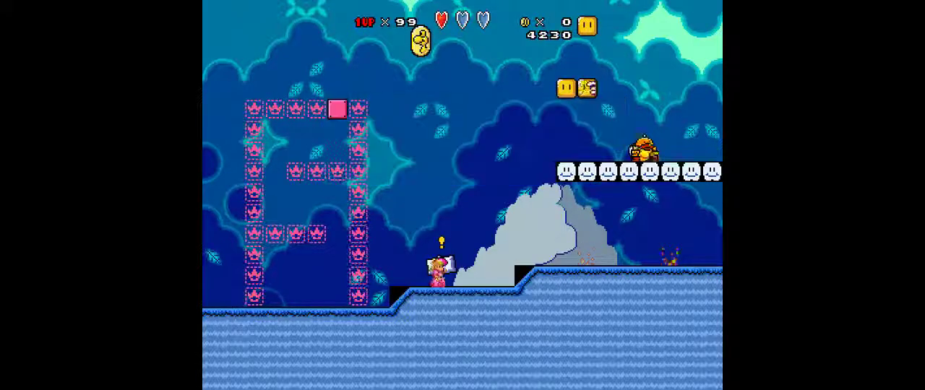
key("Right")
key("z")
key("Left")
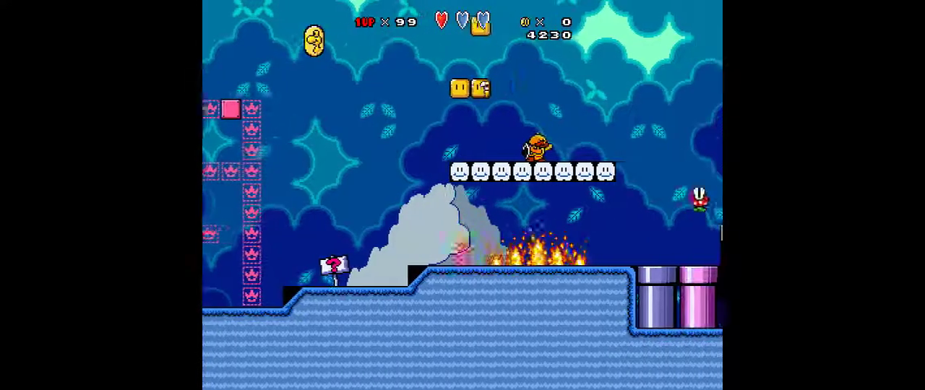
key("z")
key("Right")
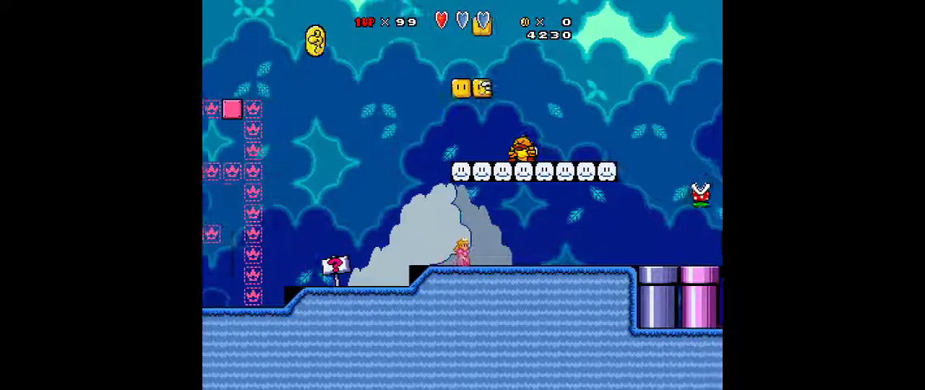
key("Right")
key("z")
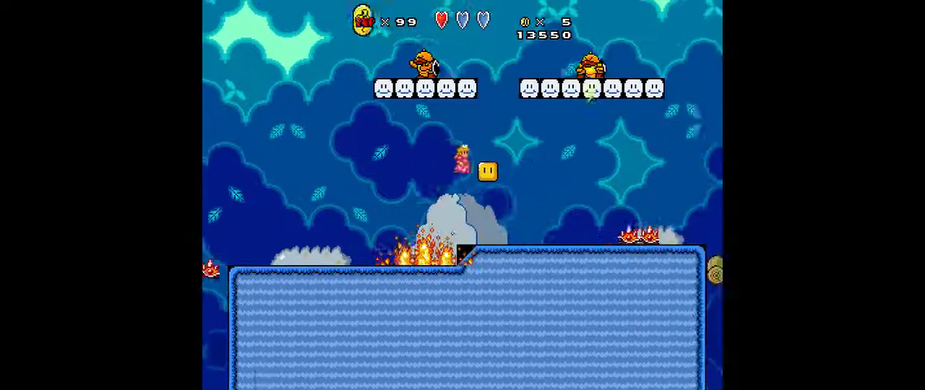
- Avoid the flames and red spiked enemies below the cloud platforms and reach the edge of the log bridge
key("Right")
key("Left")
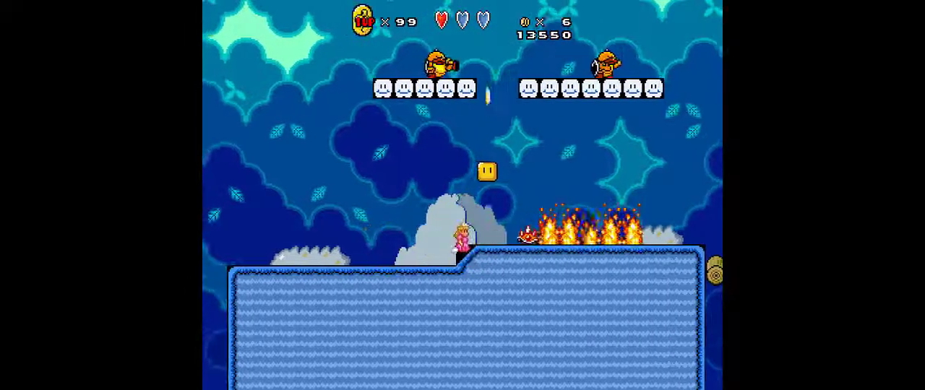
key("Right")
key("z")
key("Right")
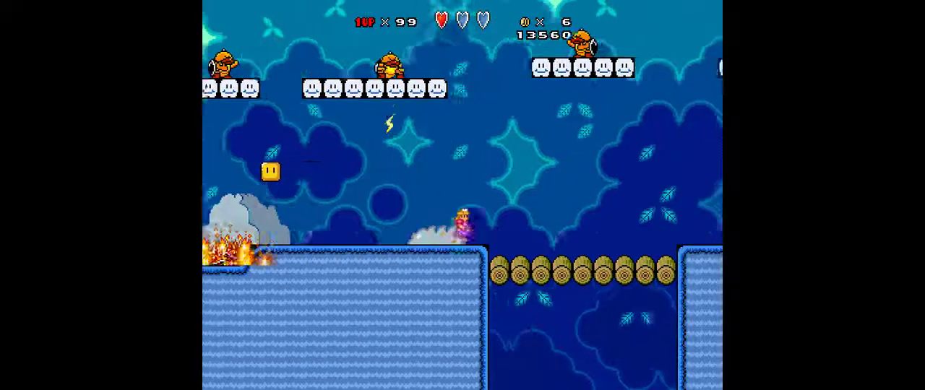
- Cross the log bridge, get past the burning log and enter the yellow pipe to the boss room
key("Right")
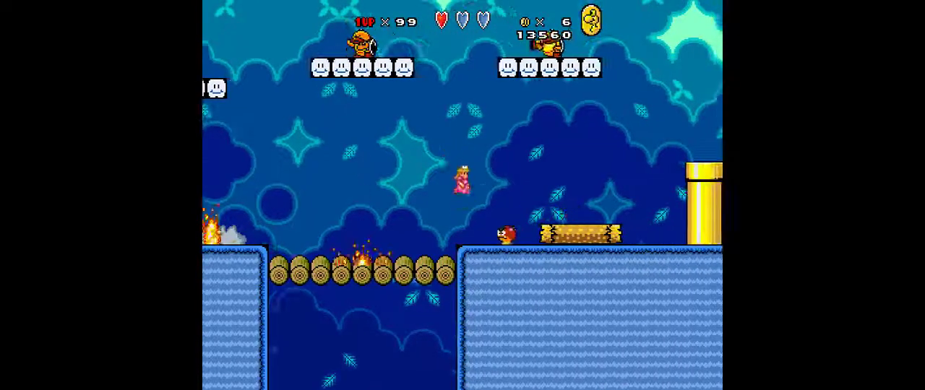
key("Left")
key("Right")
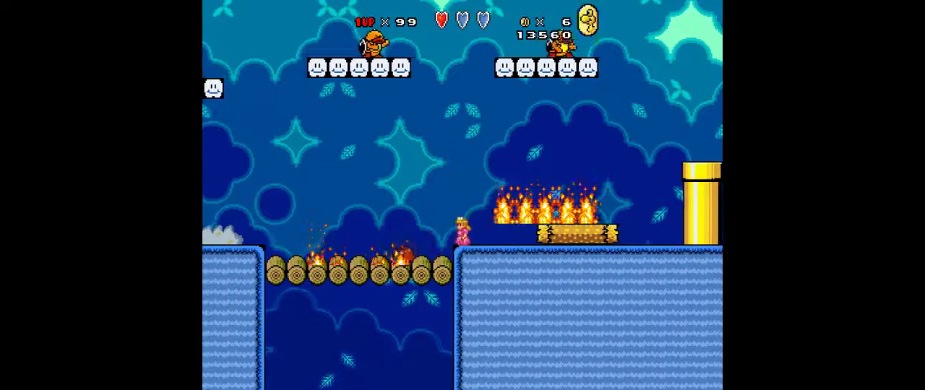
key("z")
key("Right")
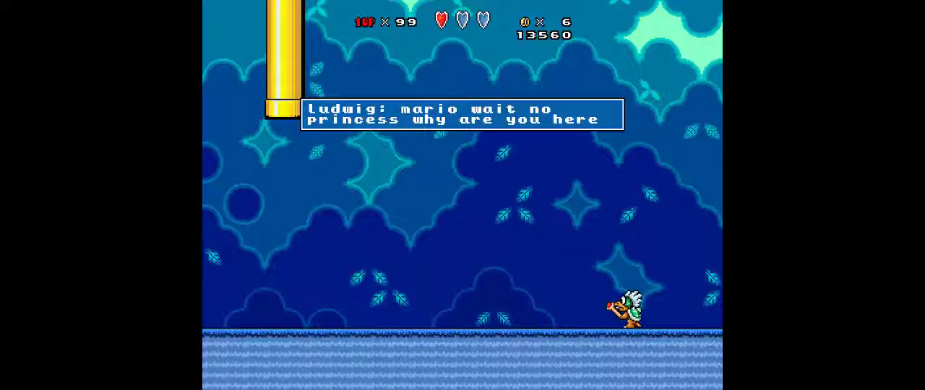
- Dismiss Ludwig's message and stomp him to start the boss fight
key("z")
key("Right")
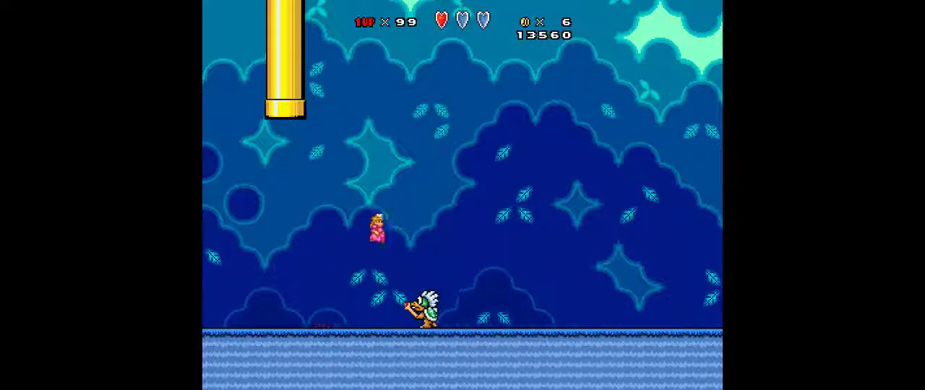
key("Right")
key("z")
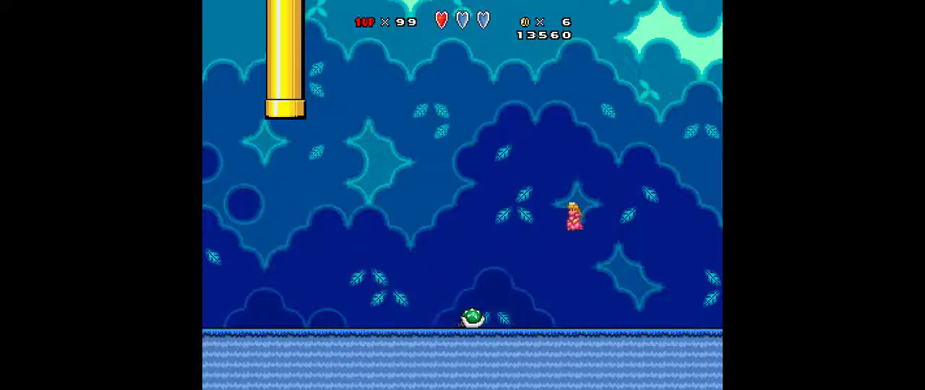
key("Left")
key("Right")
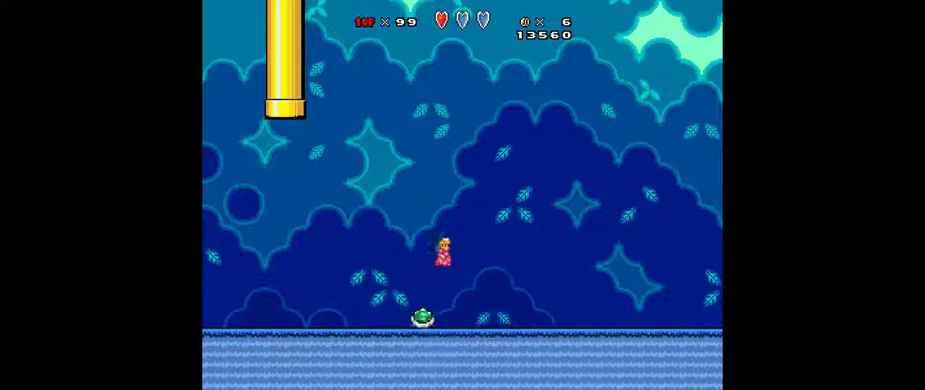
- Dodge Ludwig's sliding shell and keep attacking until the boss is defeated
key("z")
key("Left")
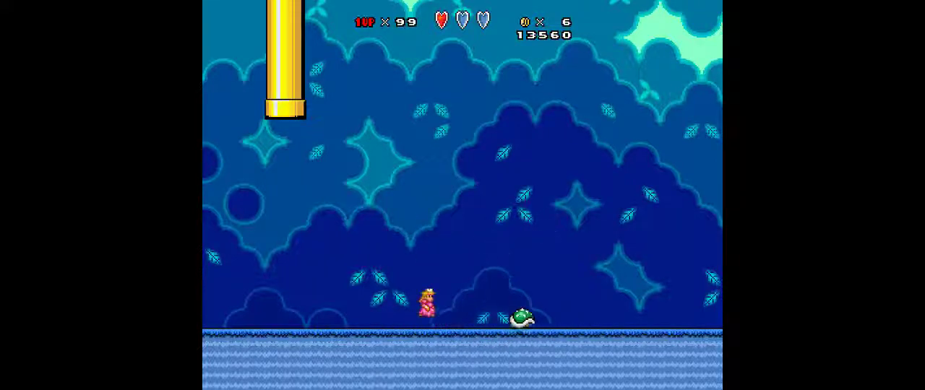
key("z")
key("Right")
key("z")
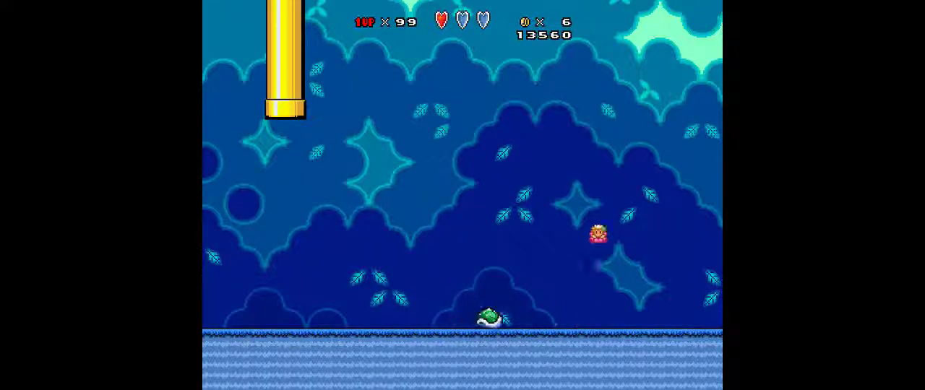
key("Left")
key("z")
key("Right")
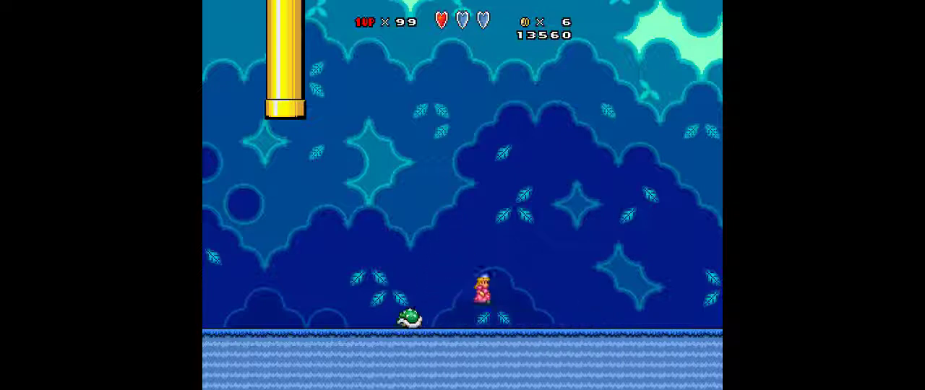
key("z")
key("Left")
key("z")
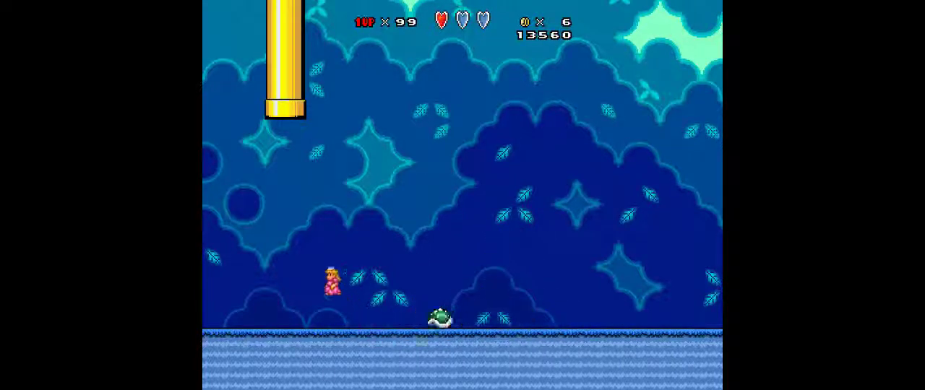
key("Right")
- Run across the boss room and enter the orange exit pipe
key("Right")
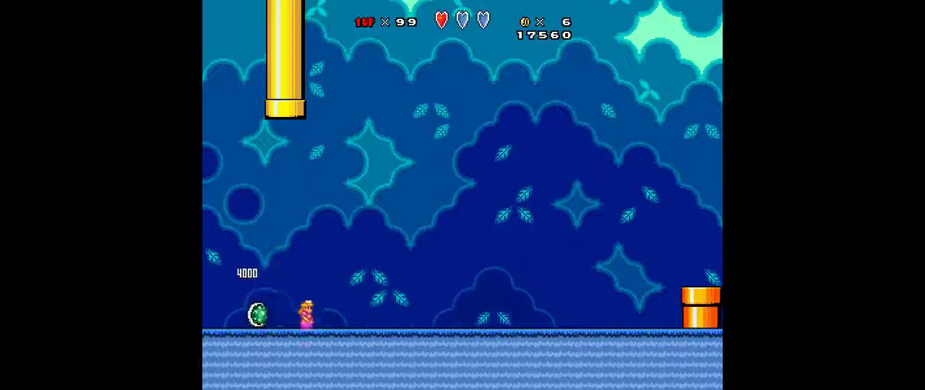
key("z")
key("z")
key("Right")
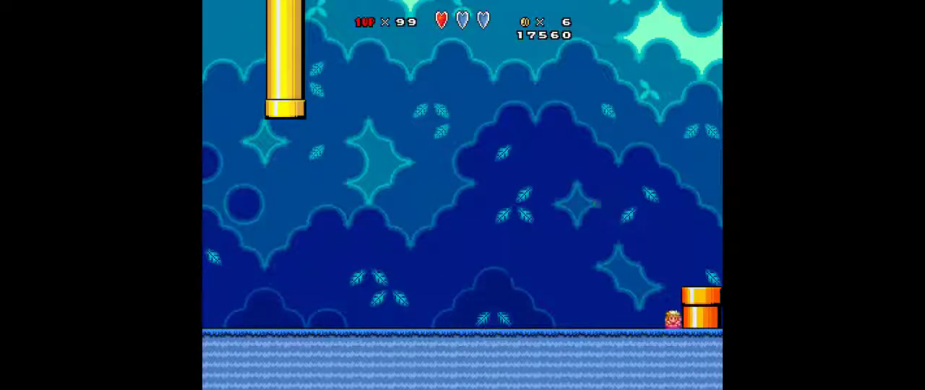
key("z")
key("Down")
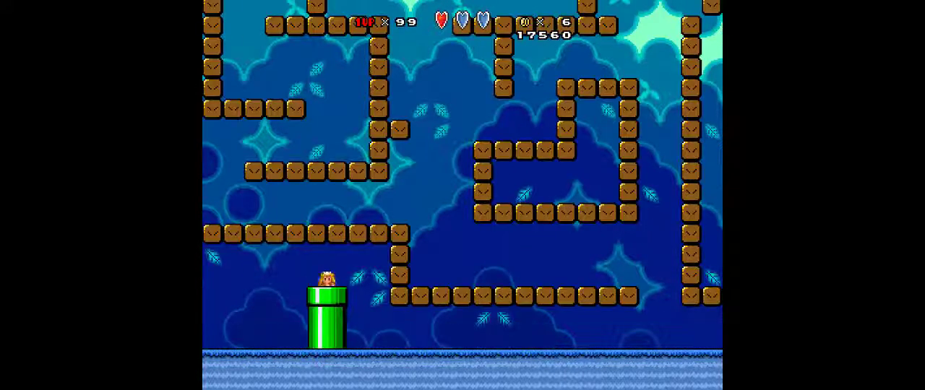
- Leave the green pipe and get onto the lowest brown block ledge of the maze
key("Right")
key("Right")
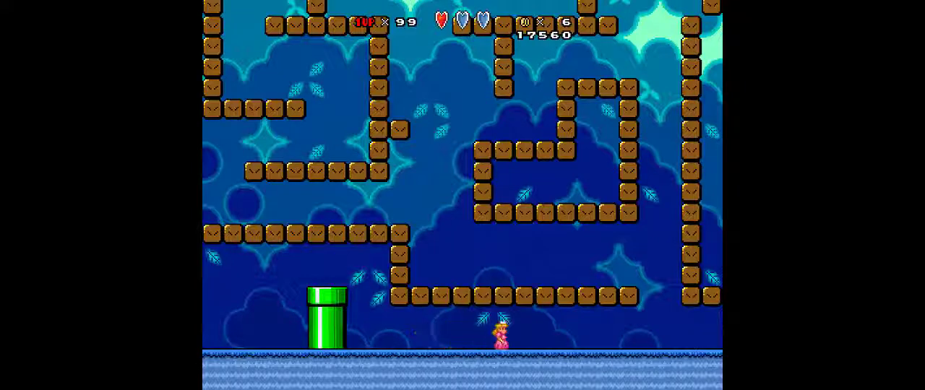
key("z")
key("Left")
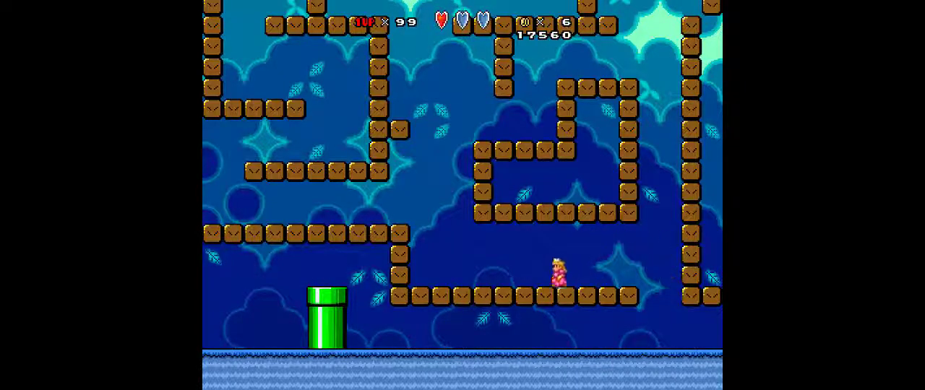
- Climb past the enclosed block shape in the maze to the long block row above it
key("z")
key("Right")
key("Right")
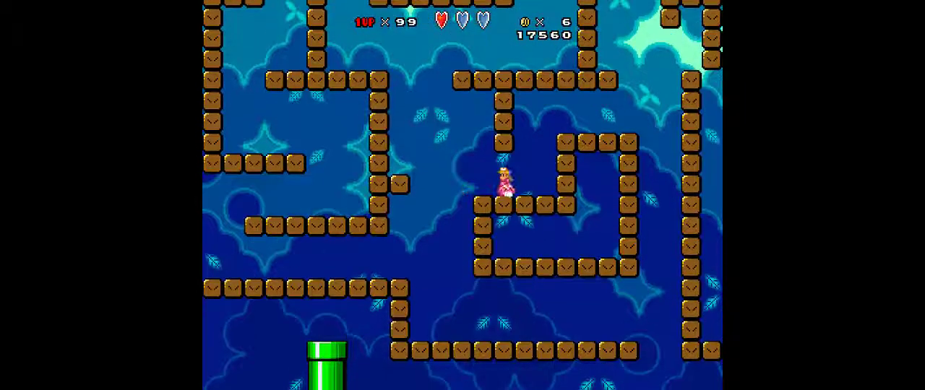
key("z")
key("Left")
key("Right")
key("z")
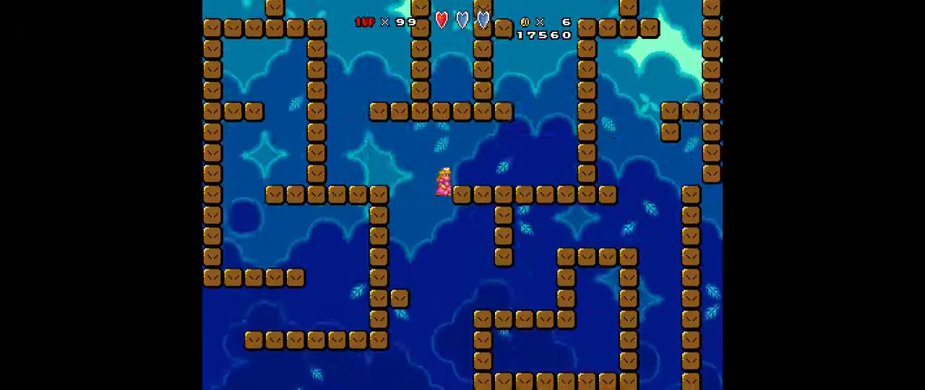